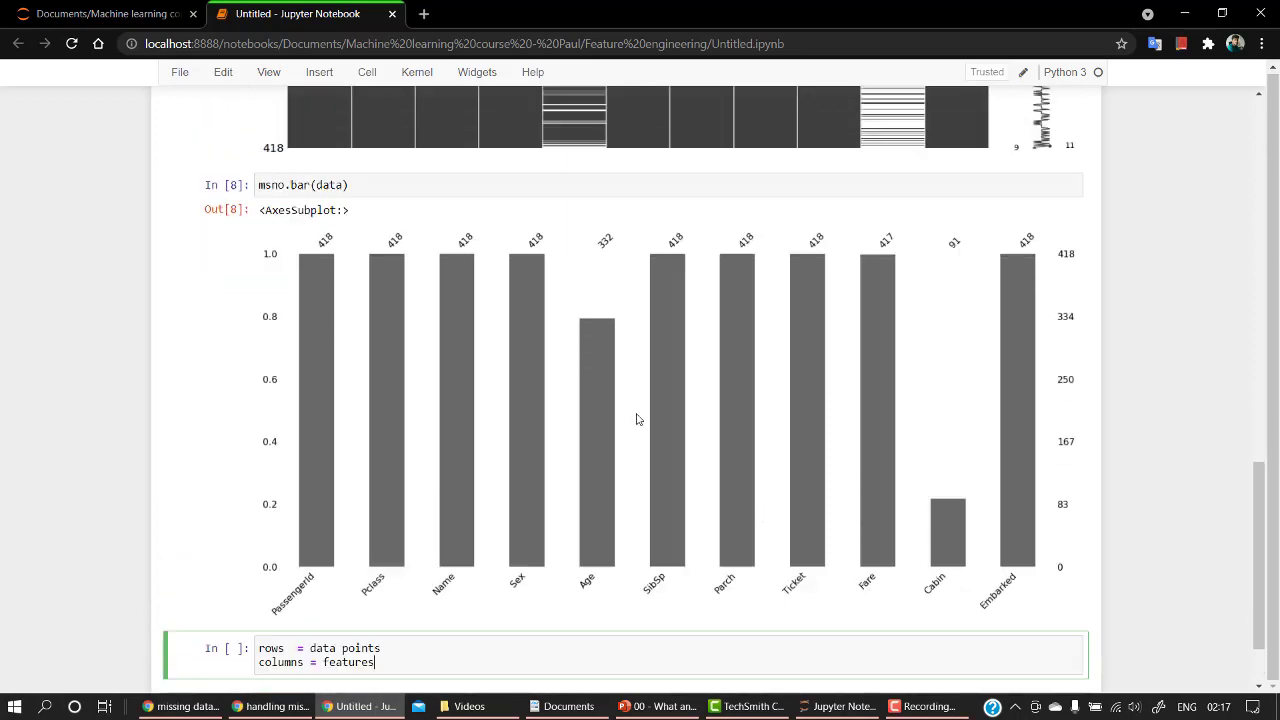
{"action": "scroll", "coordinate": [637, 418], "scroll_direction": "down", "scroll_amount": 2}
- Run data.isnull() then data.isnull().sum() to count missing values per column
{"action": "key", "text": "shift+Return"}
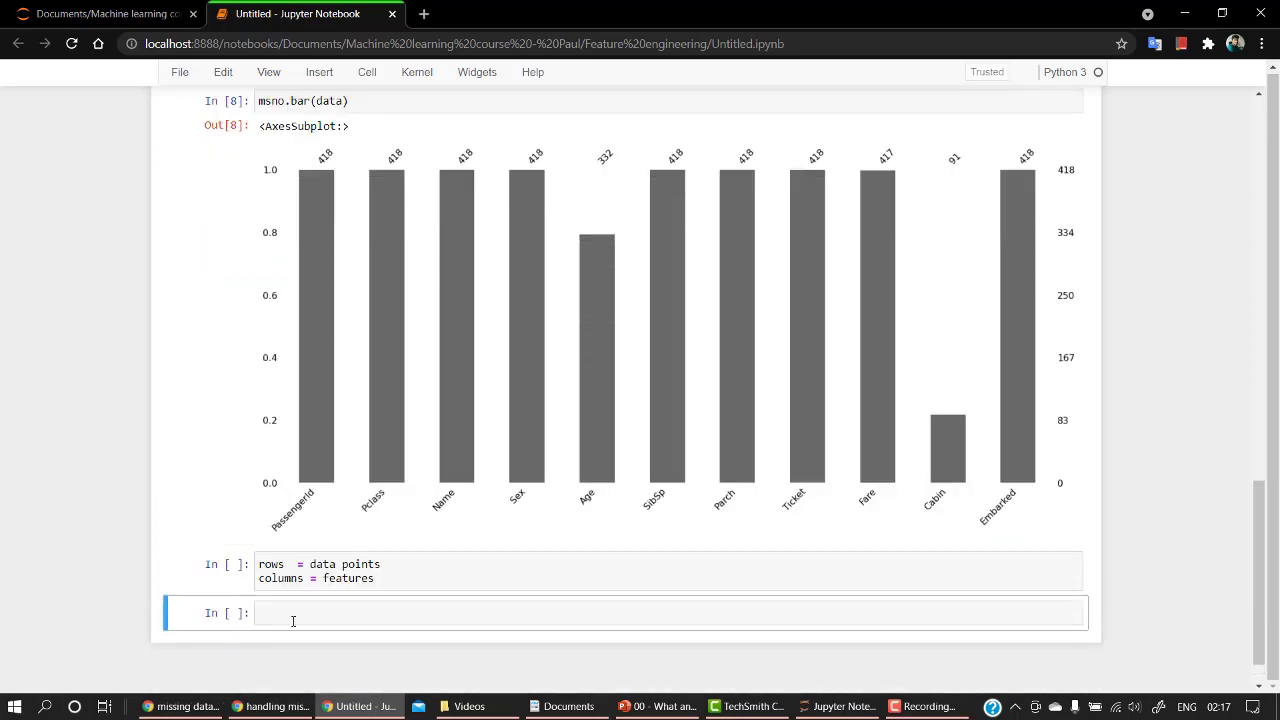
{"action": "left_click", "coordinate": [293, 621]}
{"action": "type", "text": "data"}
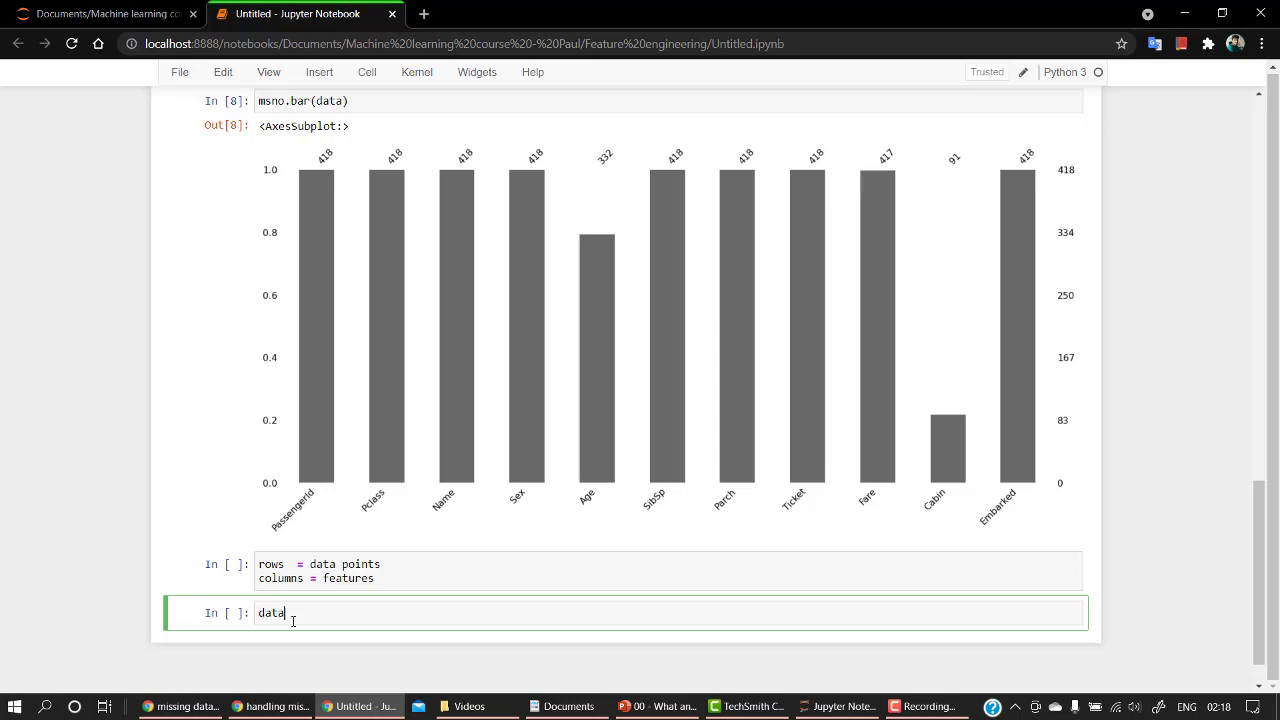
{"action": "type", "text": ".isn"}
{"action": "type", "text": "ull()"}
{"action": "key", "text": "shift+Return"}
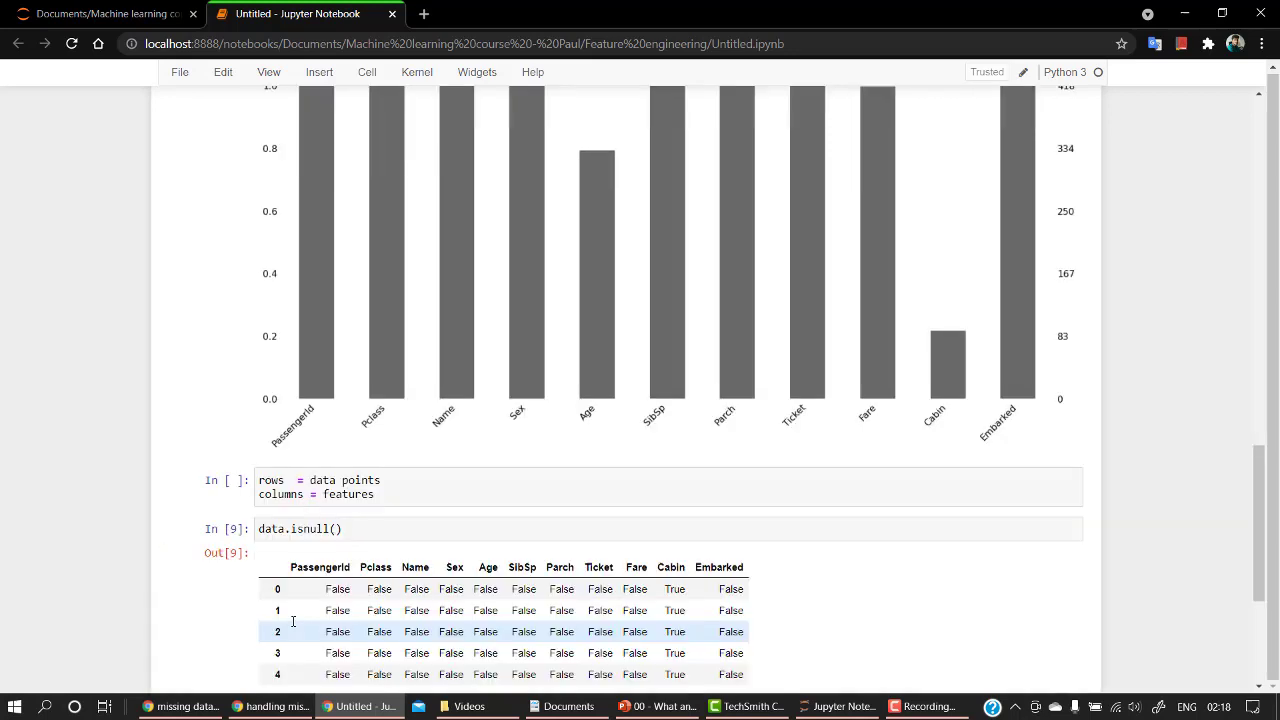
{"action": "scroll", "coordinate": [461, 420], "scroll_direction": "down", "scroll_amount": 3}
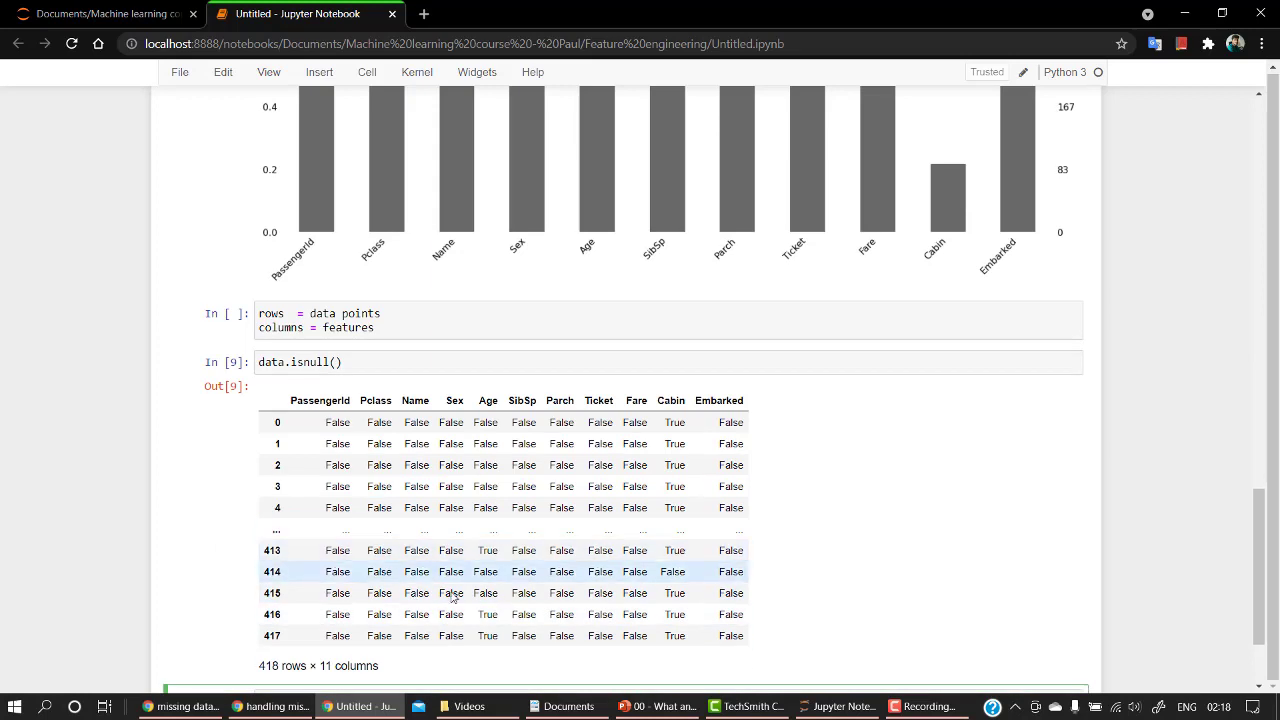
{"action": "left_click", "coordinate": [384, 370]}
{"action": "type", "text": ".sum"}
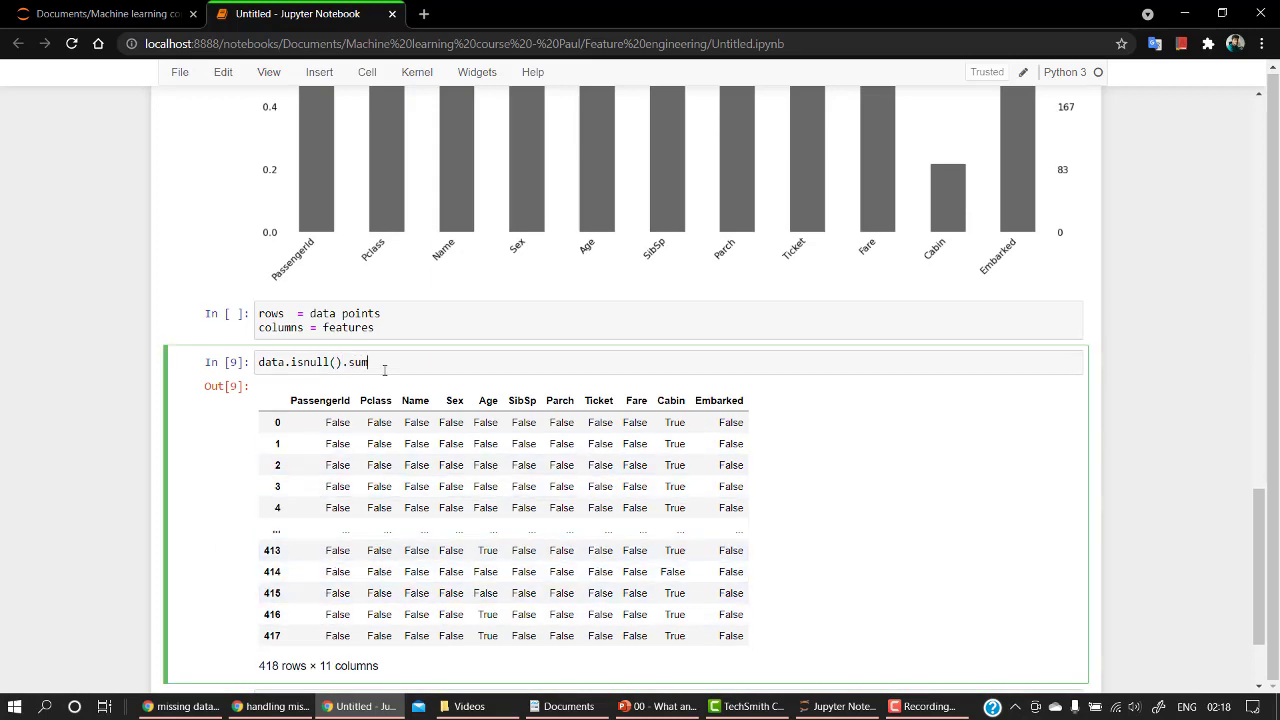
{"action": "type", "text": "()"}
{"action": "key", "text": "shift+Return"}
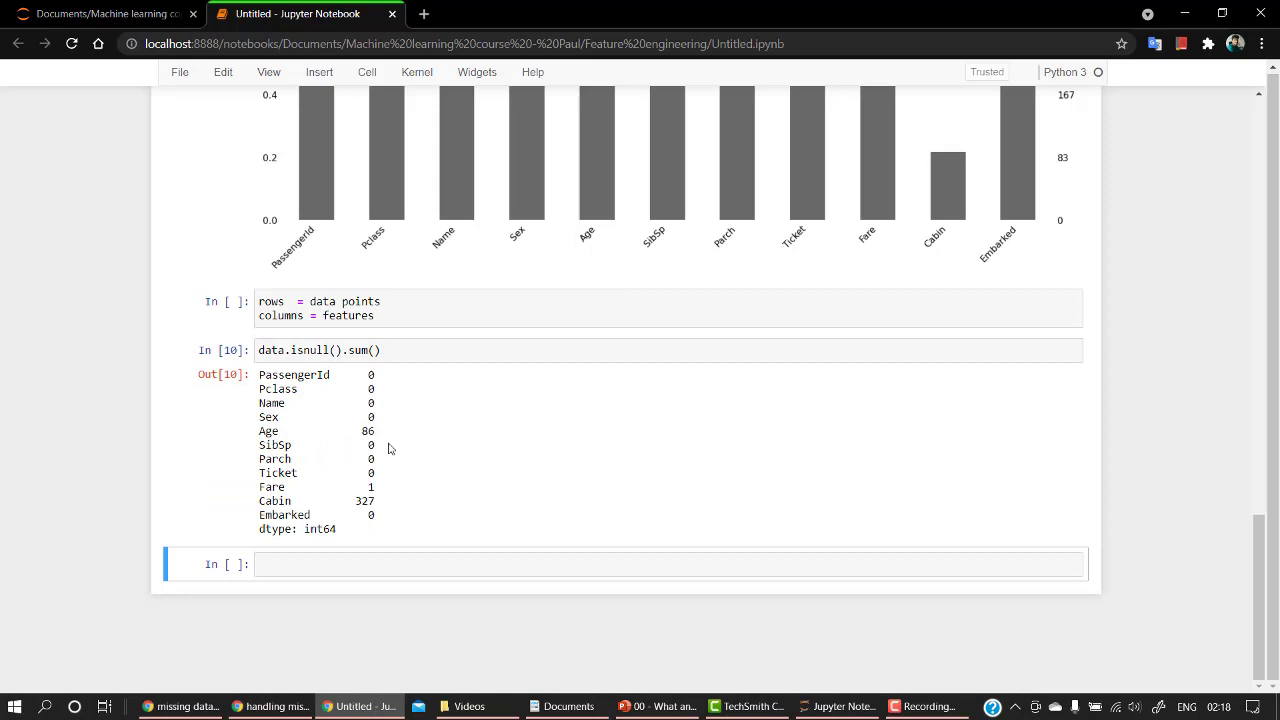
{"action": "scroll", "coordinate": [384, 460], "scroll_direction": "up", "scroll_amount": 1}
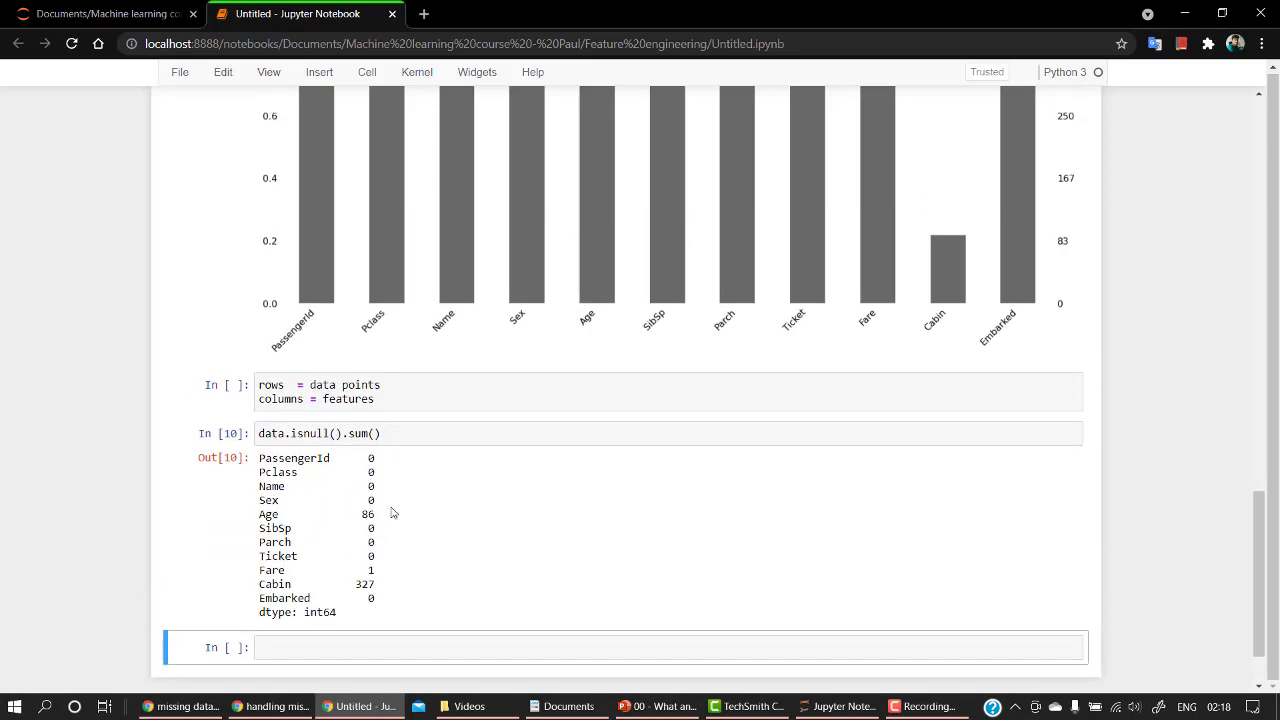
{"action": "scroll", "coordinate": [377, 513], "scroll_direction": "down", "scroll_amount": 1}
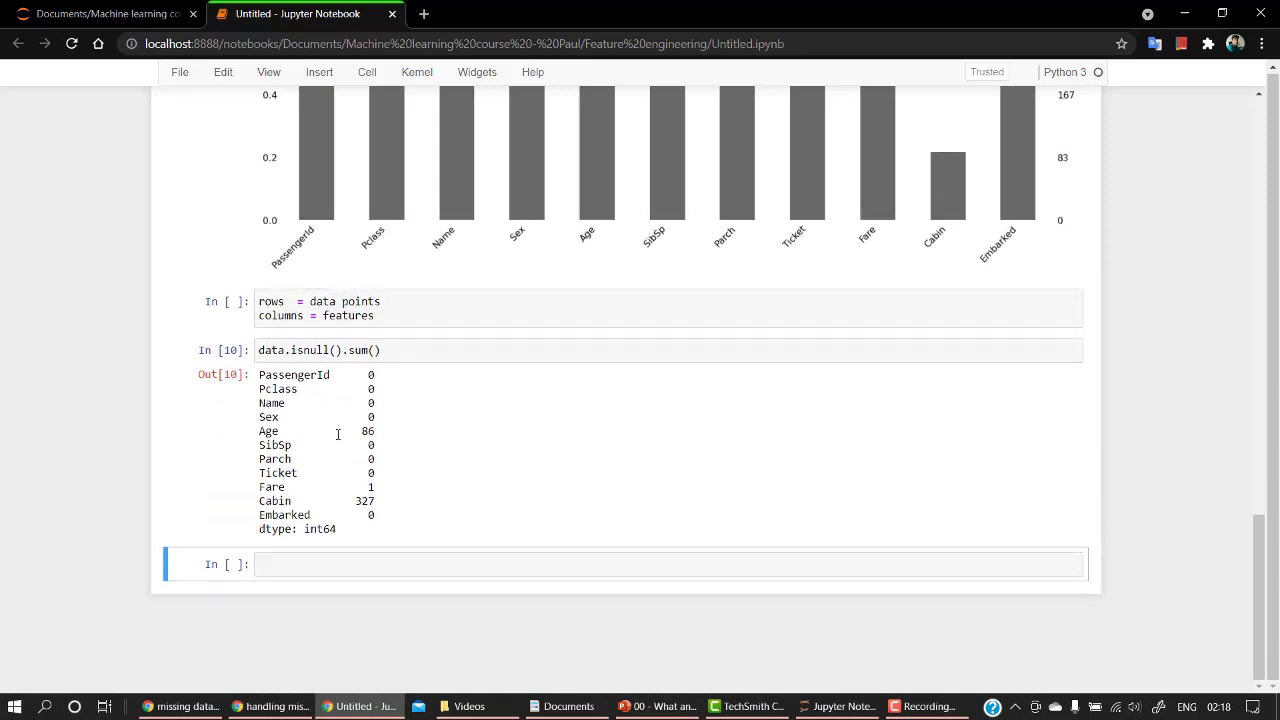
{"action": "left_click_drag", "start_coordinate": [287, 434], "coordinate": [372, 380]}
{"action": "left_click", "coordinate": [372, 444]}
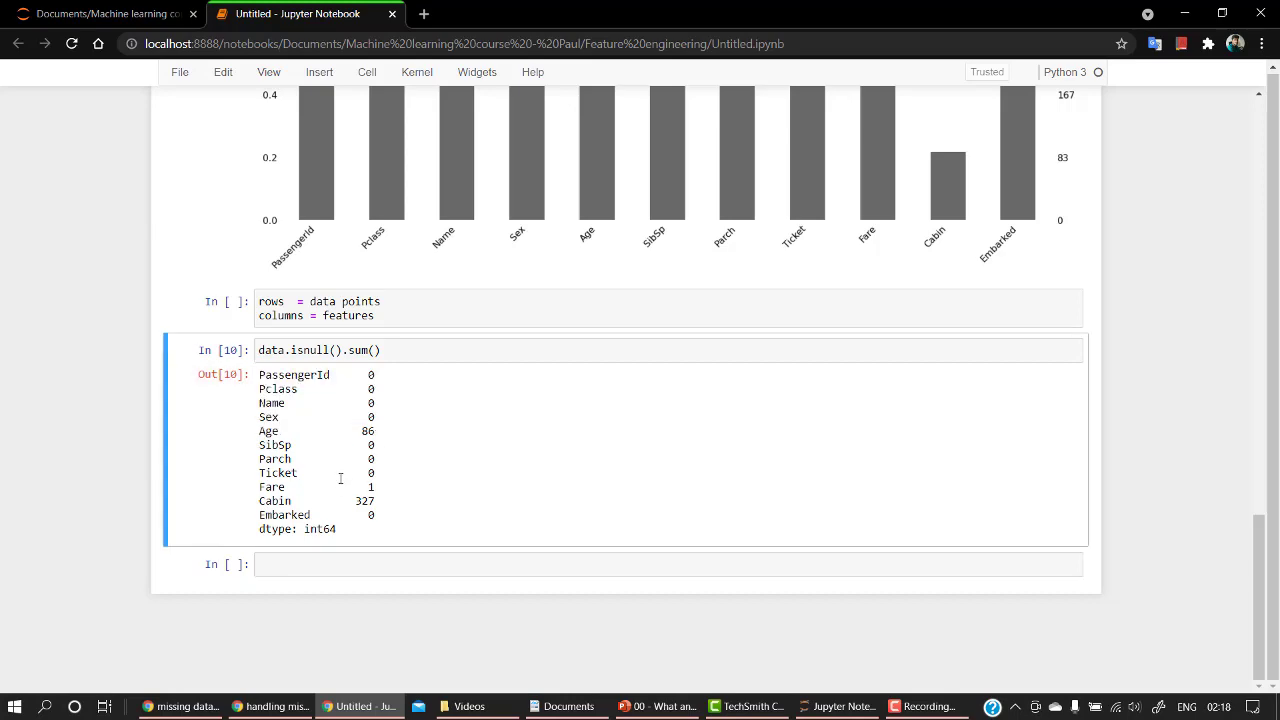
{"action": "scroll", "coordinate": [340, 480], "scroll_direction": "up", "scroll_amount": 5}
{"action": "scroll", "coordinate": [325, 490], "scroll_direction": "up", "scroll_amount": 5}
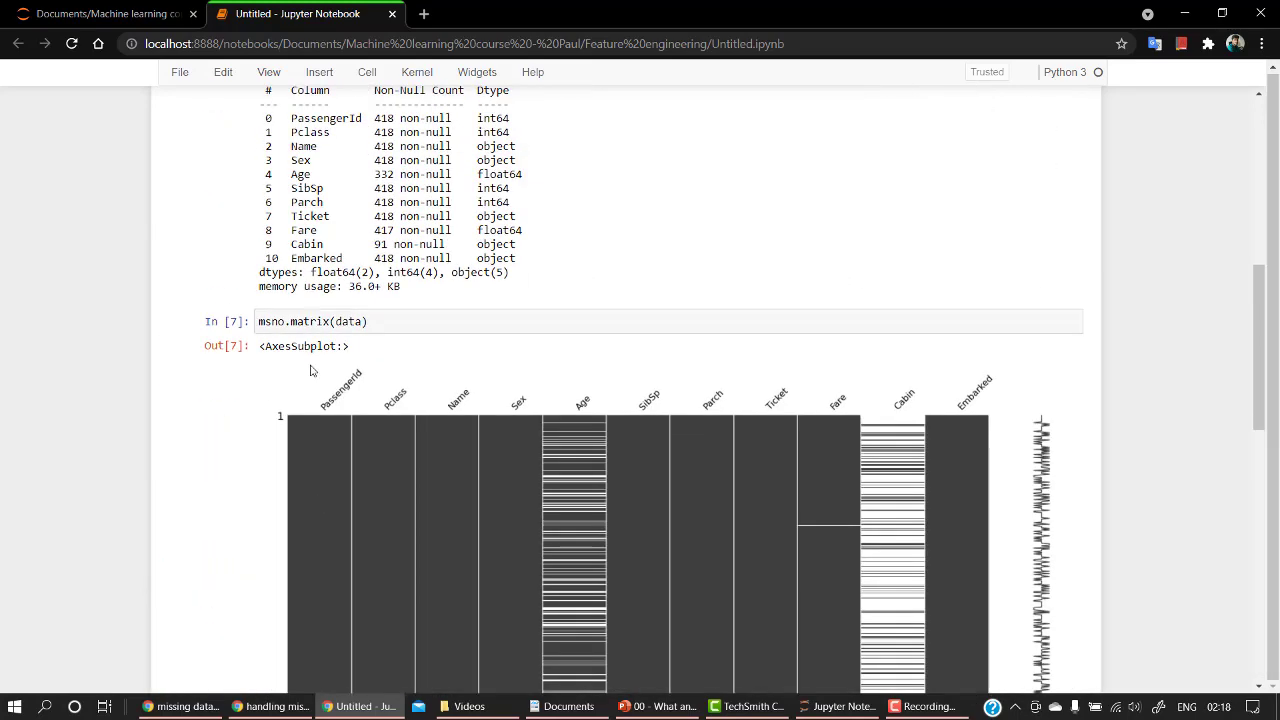
{"action": "scroll", "coordinate": [310, 370], "scroll_direction": "up", "scroll_amount": 1}
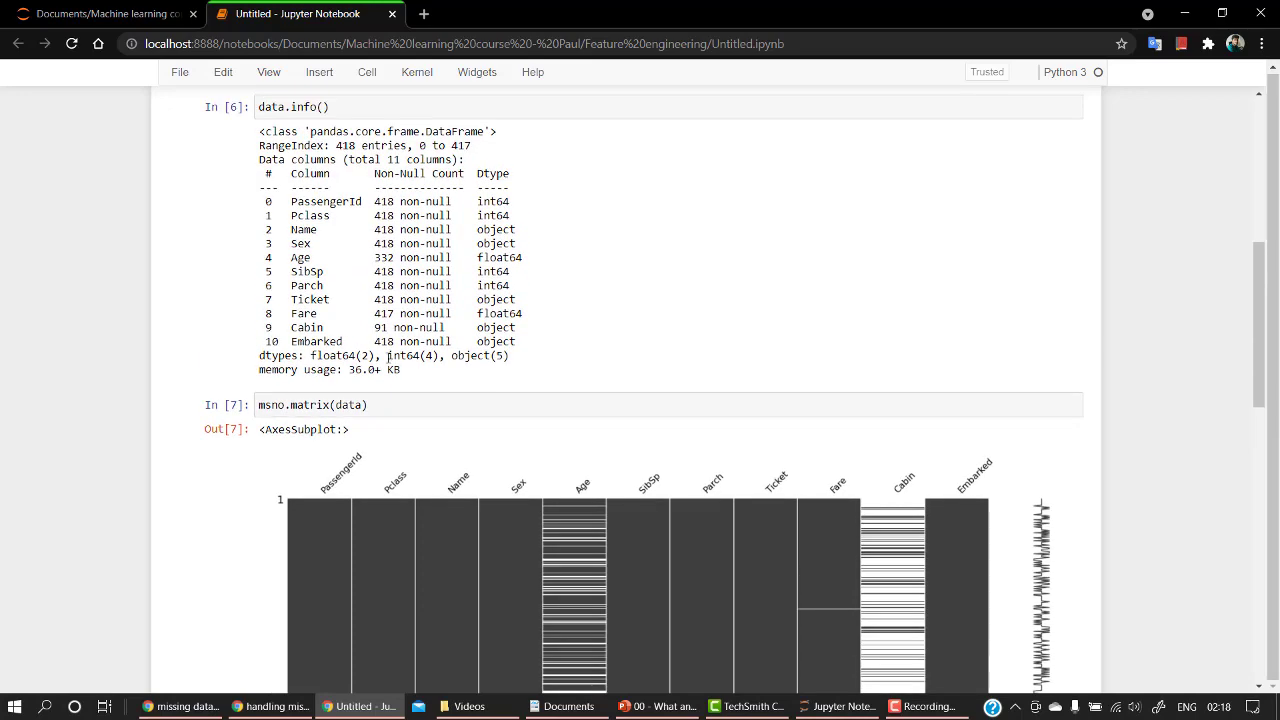
{"action": "scroll", "coordinate": [385, 358], "scroll_direction": "down", "scroll_amount": 3}
{"action": "scroll", "coordinate": [385, 400], "scroll_direction": "down", "scroll_amount": 5}
{"action": "scroll", "coordinate": [372, 498], "scroll_direction": "down", "scroll_amount": 3}
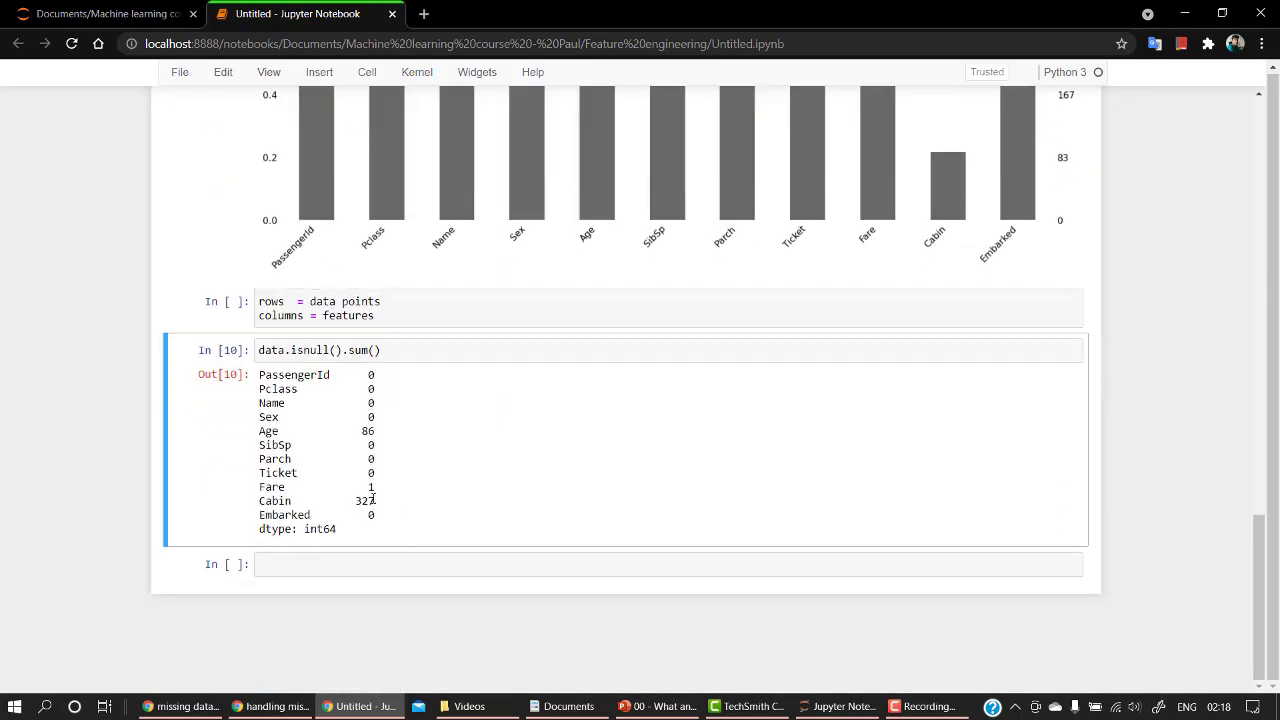
{"action": "double_click", "coordinate": [368, 431]}
{"action": "double_click", "coordinate": [275, 500]}
{"action": "scroll", "coordinate": [490, 477], "scroll_direction": "up", "scroll_amount": 5}
{"action": "scroll", "coordinate": [769, 407], "scroll_direction": "up", "scroll_amount": 3}
{"action": "scroll", "coordinate": [769, 407], "scroll_direction": "up", "scroll_amount": 5}
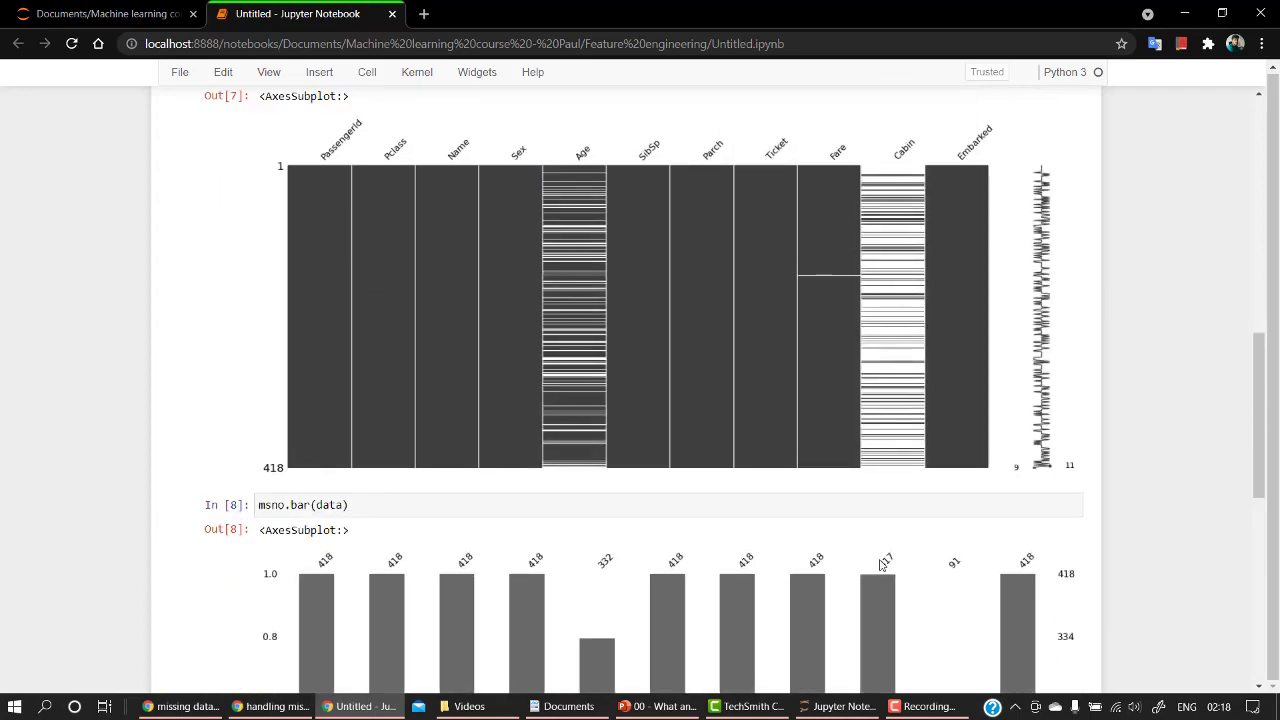
{"action": "scroll", "coordinate": [824, 196], "scroll_direction": "down", "scroll_amount": 2}
{"action": "scroll", "coordinate": [824, 196], "scroll_direction": "up", "scroll_amount": 3}
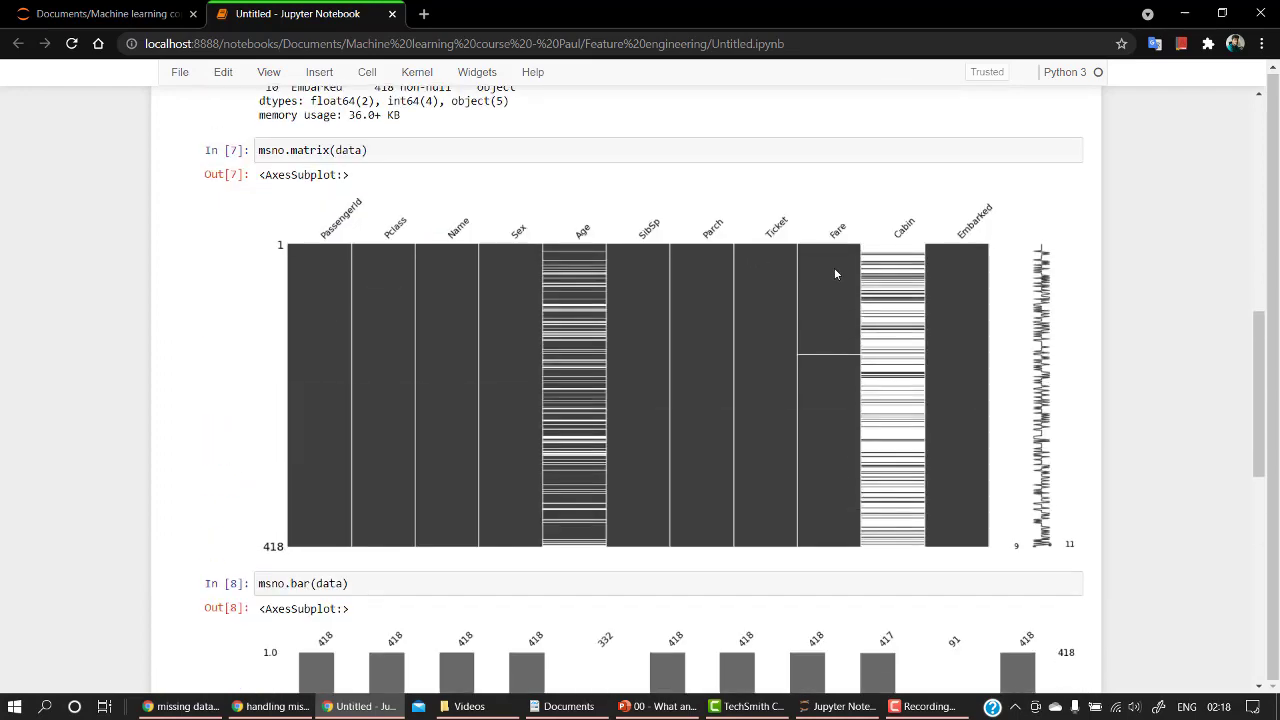
{"action": "scroll", "coordinate": [834, 267], "scroll_direction": "down", "scroll_amount": 8}
{"action": "scroll", "coordinate": [760, 470], "scroll_direction": "down", "scroll_amount": 5}
{"action": "left_click", "coordinate": [383, 512]}
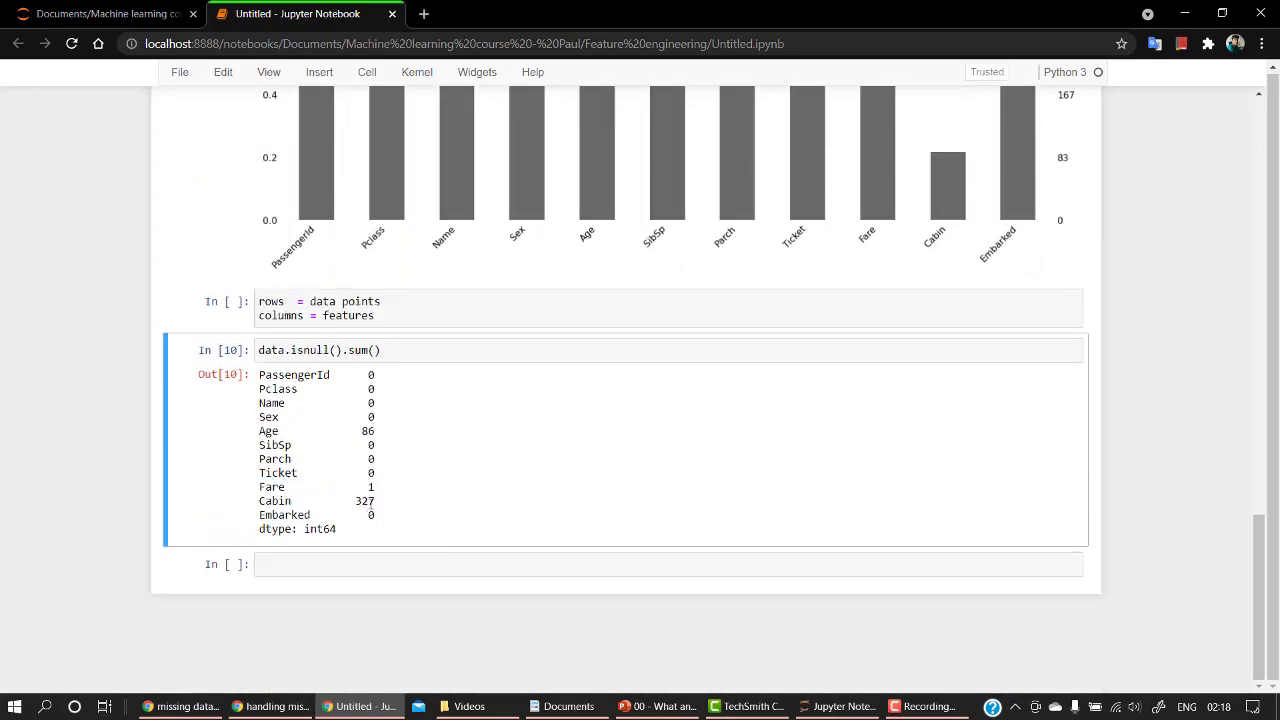
{"action": "left_click_drag", "start_coordinate": [376, 501], "coordinate": [349, 501]}
{"action": "left_click", "coordinate": [373, 556]}
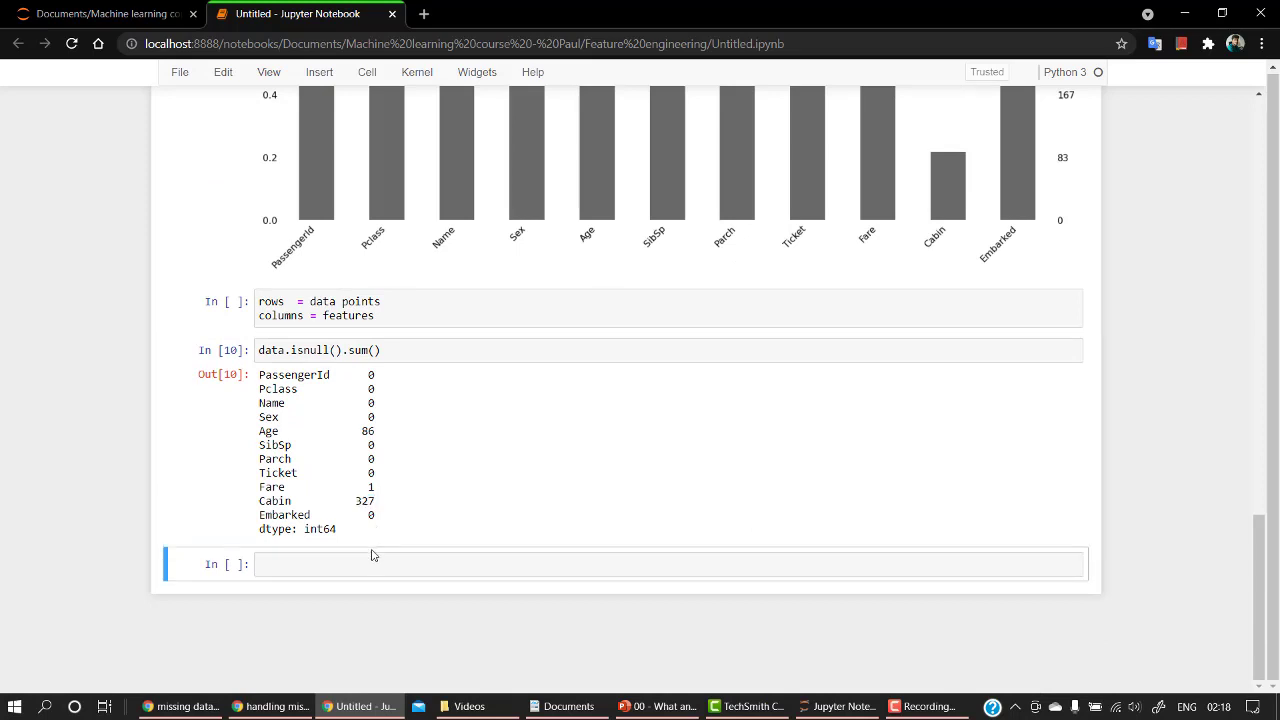
{"action": "left_click", "coordinate": [382, 556]}
{"action": "type", "text": "data."}
{"action": "type", "text": "drop"}
{"action": "type", "text": "na("}
- Save the notebook and review the dropna documentation via Shift+Tab
{"action": "key", "text": "ctrl+s"}
{"action": "key", "text": "shift+Tab"}
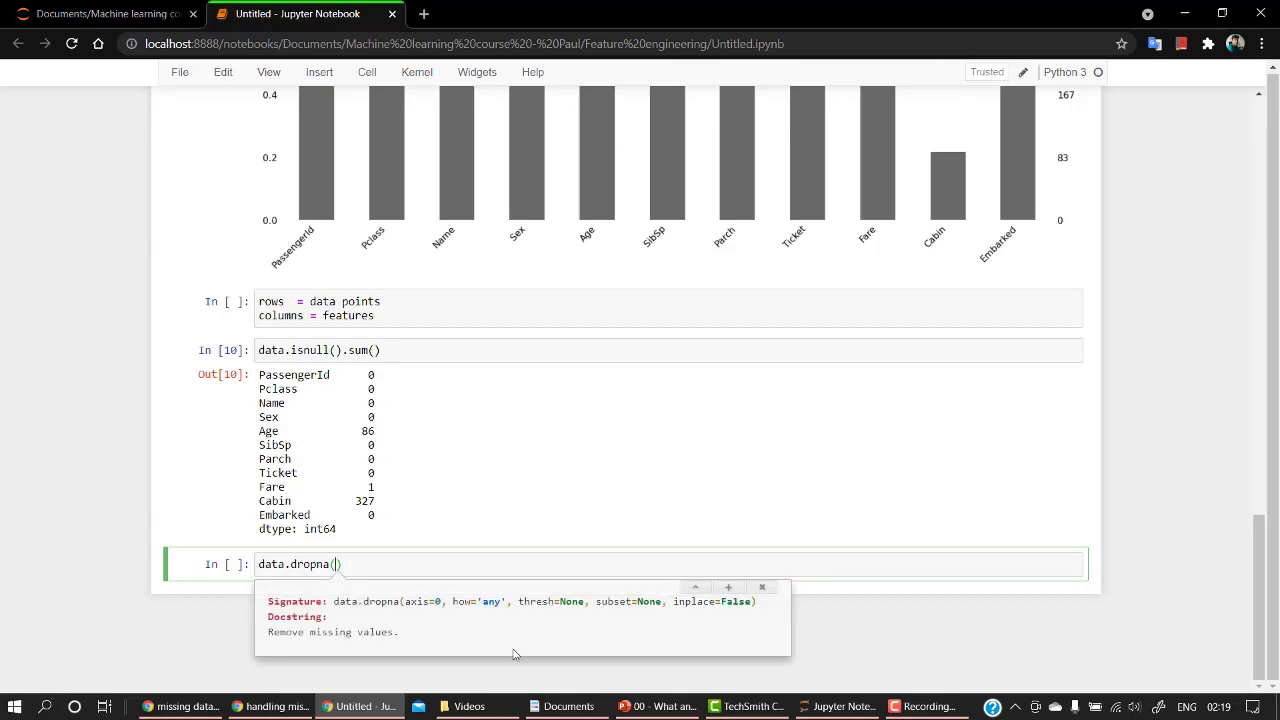
{"action": "left_click", "coordinate": [733, 586]}
{"action": "scroll", "coordinate": [500, 600], "scroll_direction": "down", "scroll_amount": 5}
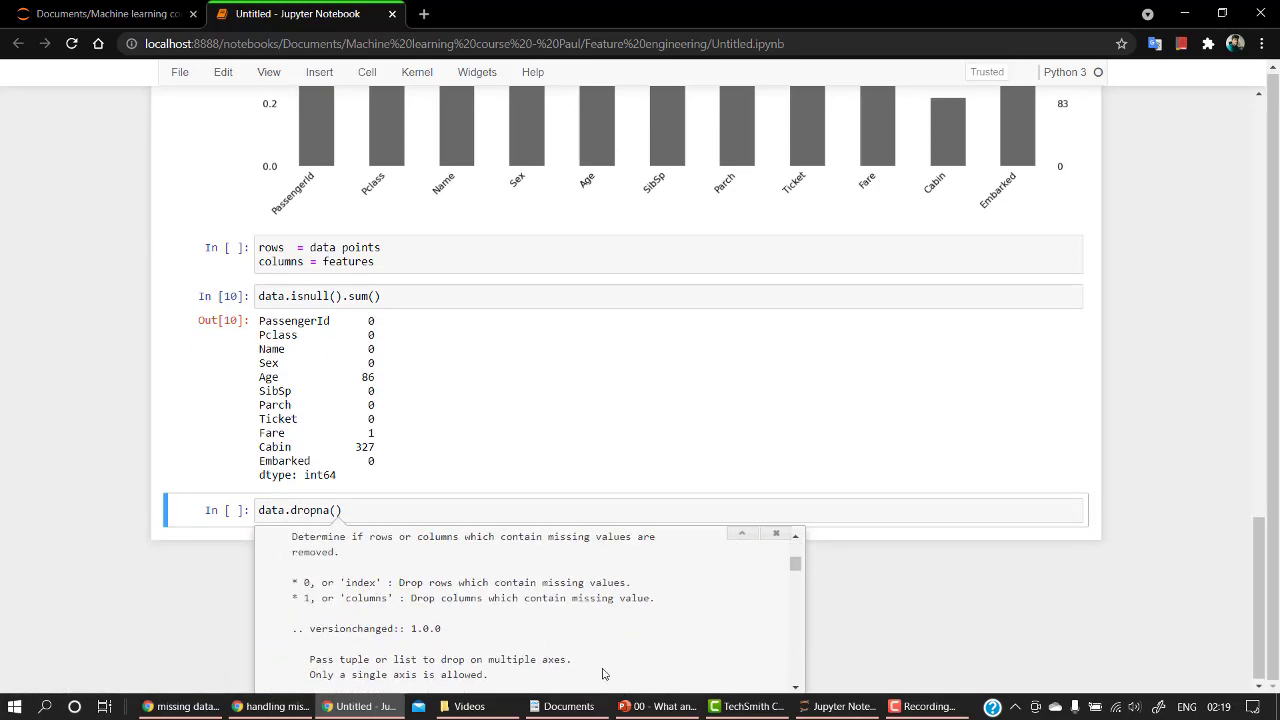
{"action": "scroll", "coordinate": [450, 610], "scroll_direction": "up", "scroll_amount": 5}
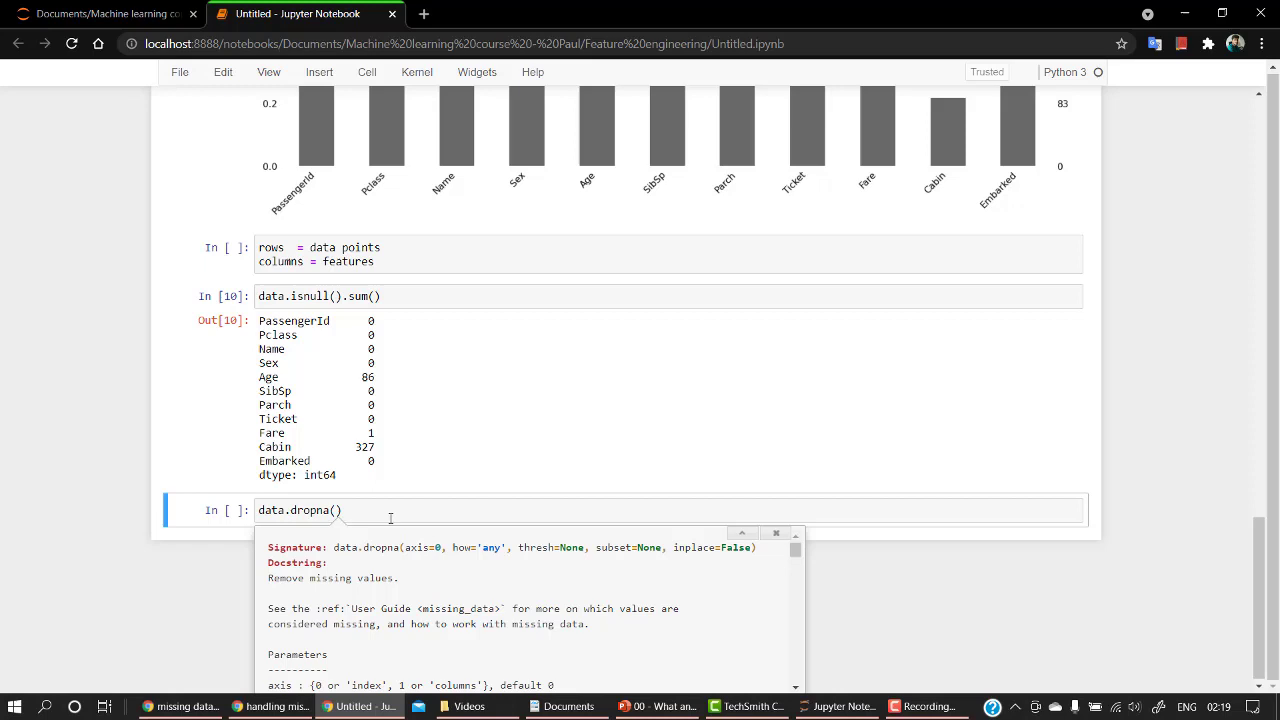
{"action": "left_click", "coordinate": [776, 532]}
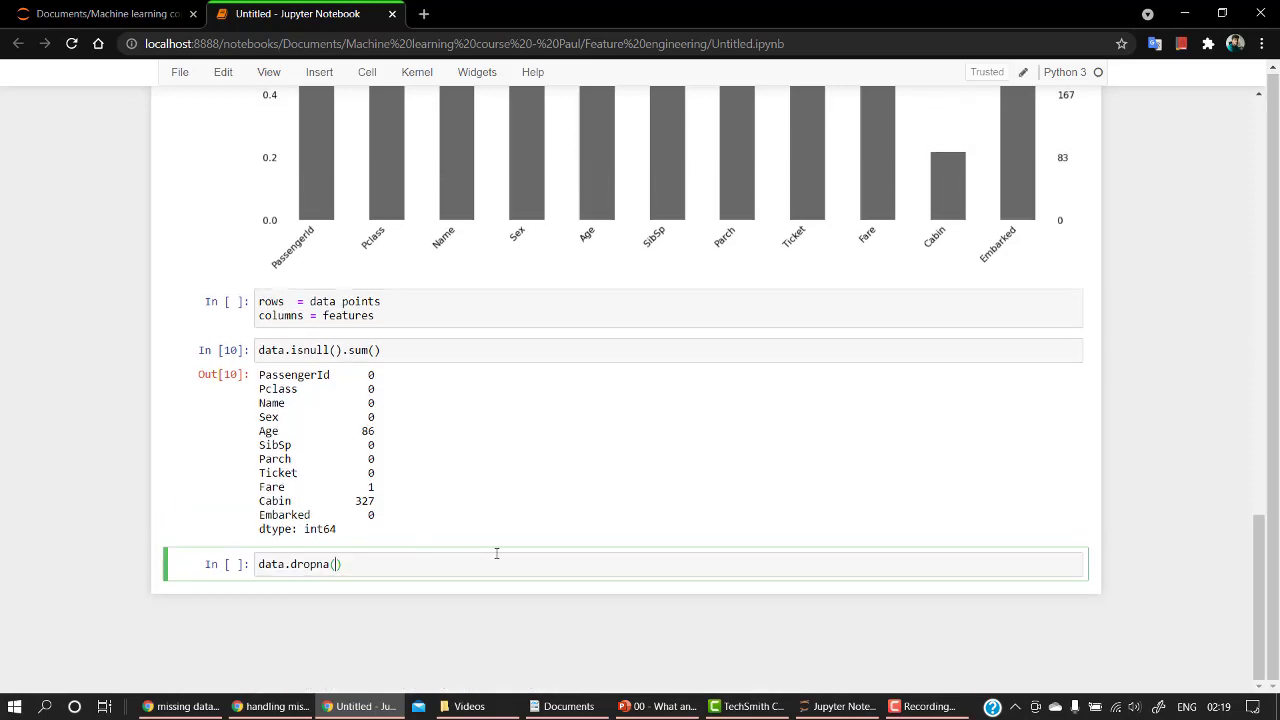
{"action": "type", "text": "implace"}
- Run data.dropna(inplace = True) to remove all rows with missing values
{"action": "key", "text": "BackSpace"}
{"action": "key", "text": "BackSpace"}
{"action": "key", "text": "BackSpace"}
{"action": "type", "text": "nplace = Tr"}
{"action": "type", "text": "ue"}
{"action": "key", "text": "shift+Return"}
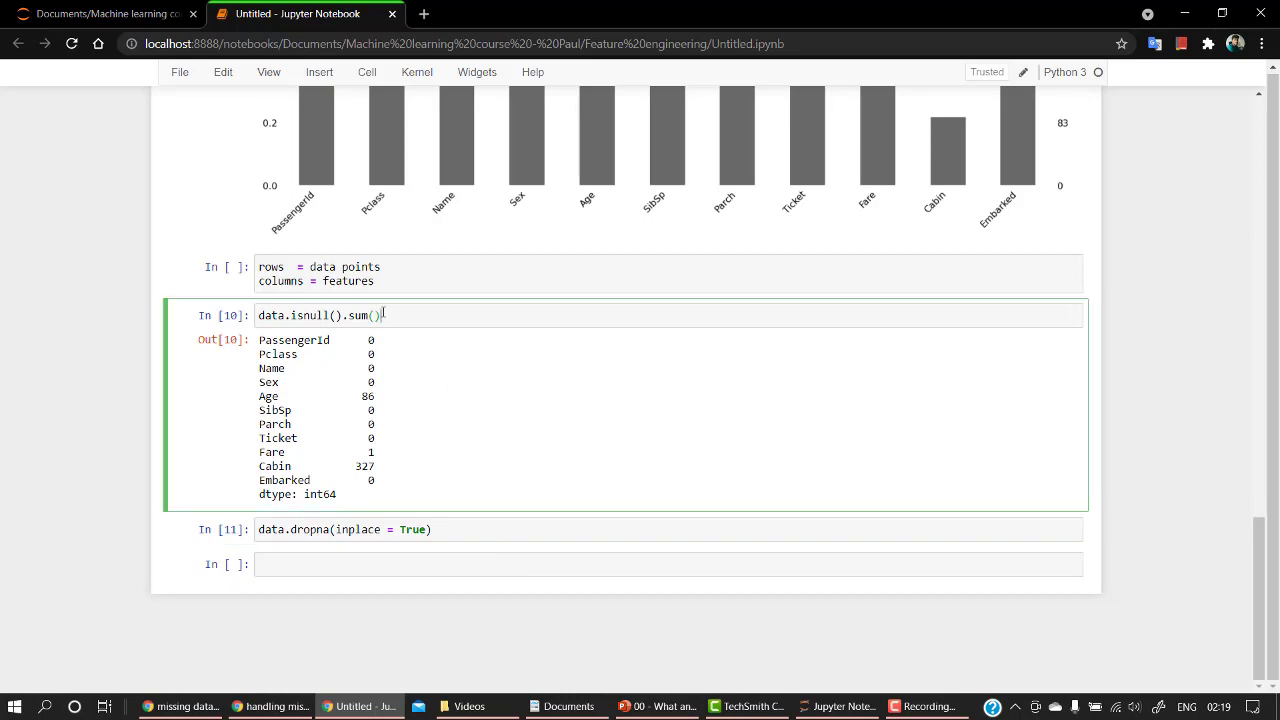
- Reuse data.isnull().sum() in a new cell to confirm zero missing values after the drop
{"action": "left_click_drag", "start_coordinate": [381, 315], "coordinate": [257, 318]}
{"action": "key", "text": "ctrl+x"}
{"action": "key", "text": "ctrl+z"}
{"action": "left_click", "coordinate": [323, 565]}
{"action": "key", "text": "ctrl+v"}
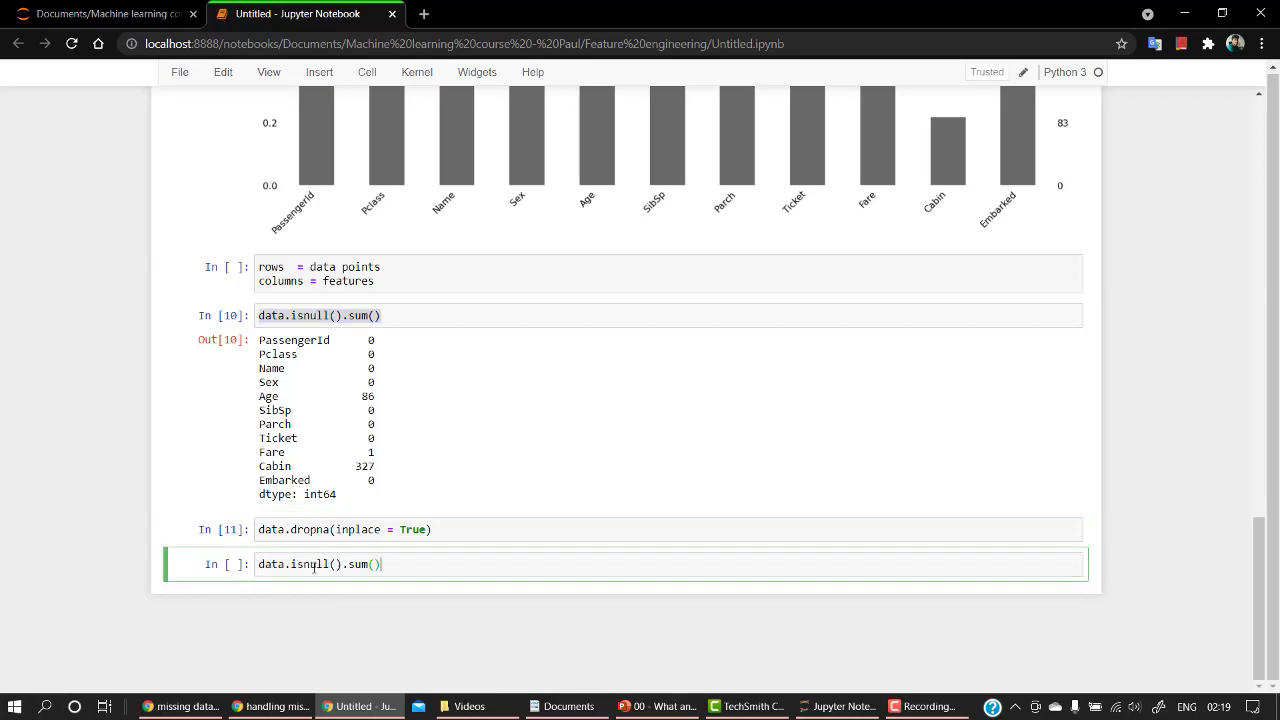
{"action": "key", "text": "shift+Return"}
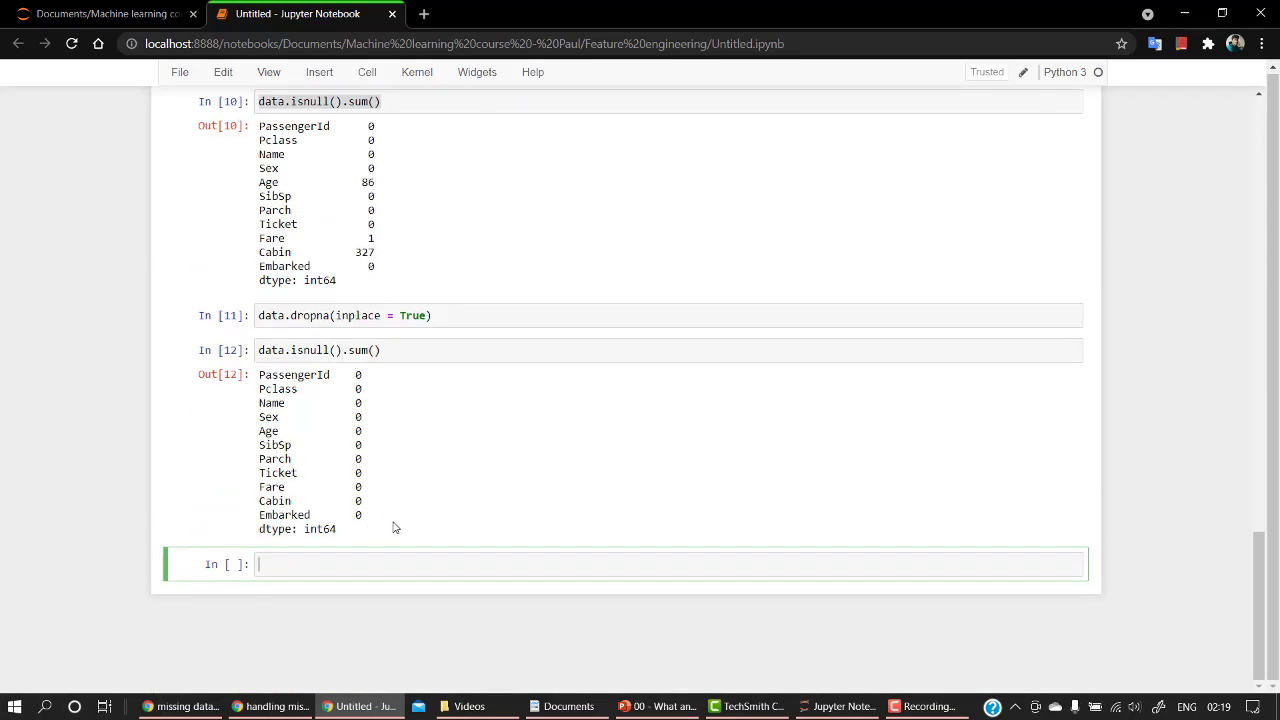
{"action": "scroll", "coordinate": [395, 527], "scroll_direction": "up", "scroll_amount": 5}
{"action": "scroll", "coordinate": [420, 400], "scroll_direction": "up", "scroll_amount": 5}
{"action": "scroll", "coordinate": [425, 285], "scroll_direction": "up", "scroll_amount": 3}
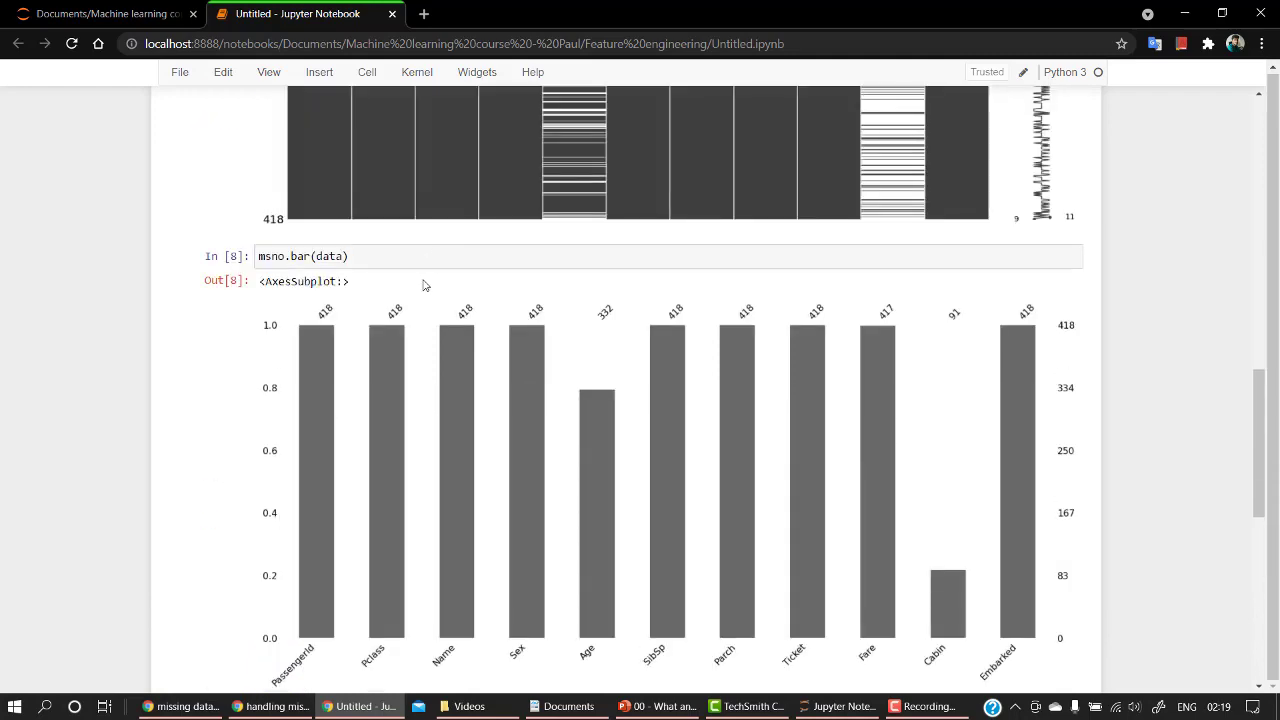
{"action": "scroll", "coordinate": [425, 285], "scroll_direction": "up", "scroll_amount": 5}
{"action": "scroll", "coordinate": [414, 315], "scroll_direction": "up", "scroll_amount": 4}
- Plot msno.matrix(data) of the dropped data showing 87 complete rows, then select the read_csv line
{"action": "left_click_drag", "start_coordinate": [370, 322], "coordinate": [258, 322]}
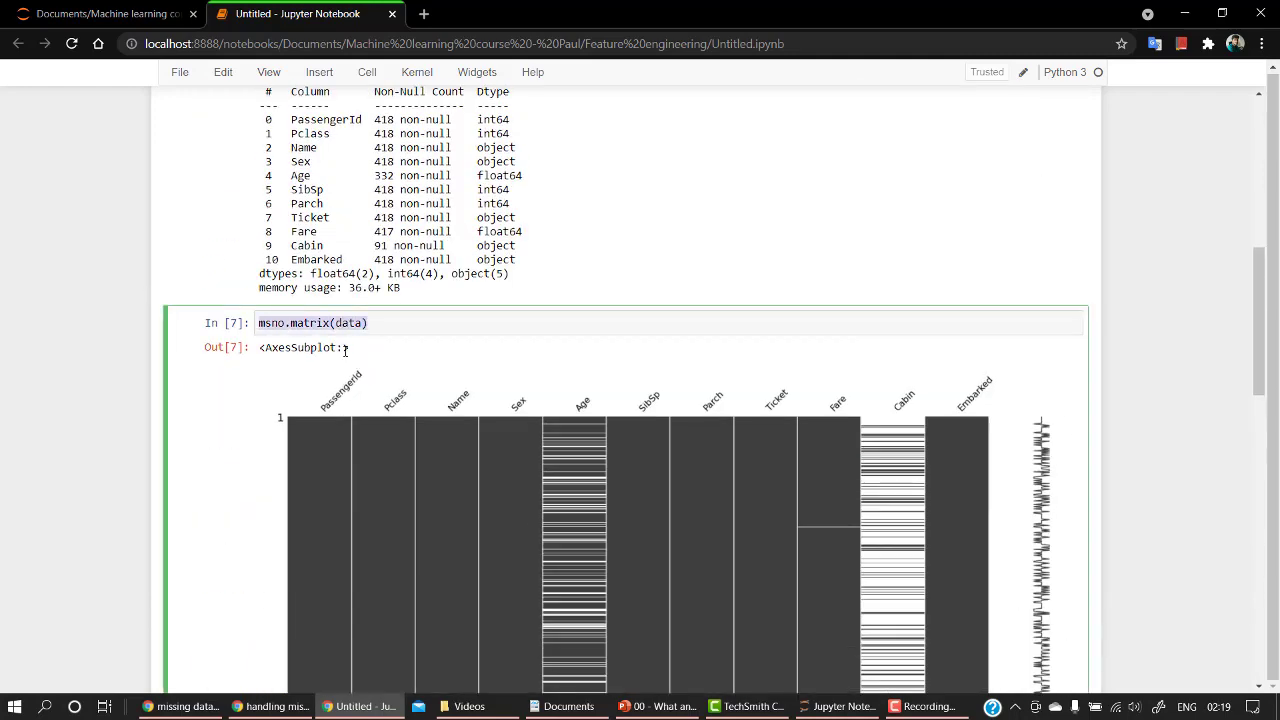
{"action": "scroll", "coordinate": [360, 370], "scroll_direction": "down", "scroll_amount": 5}
{"action": "scroll", "coordinate": [360, 450], "scroll_direction": "down", "scroll_amount": 5}
{"action": "scroll", "coordinate": [365, 560], "scroll_direction": "down", "scroll_amount": 5}
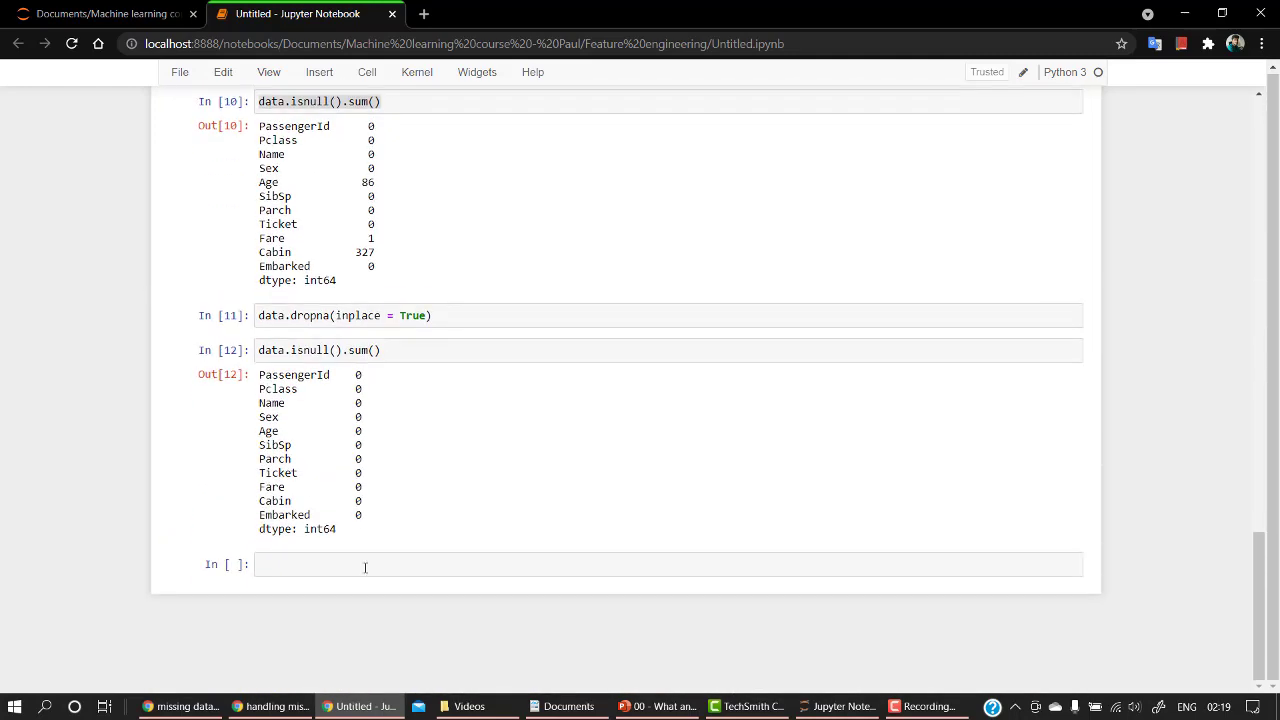
{"action": "left_click", "coordinate": [365, 568]}
{"action": "key", "text": "ctrl+v"}
{"action": "key", "text": "shift+Return"}
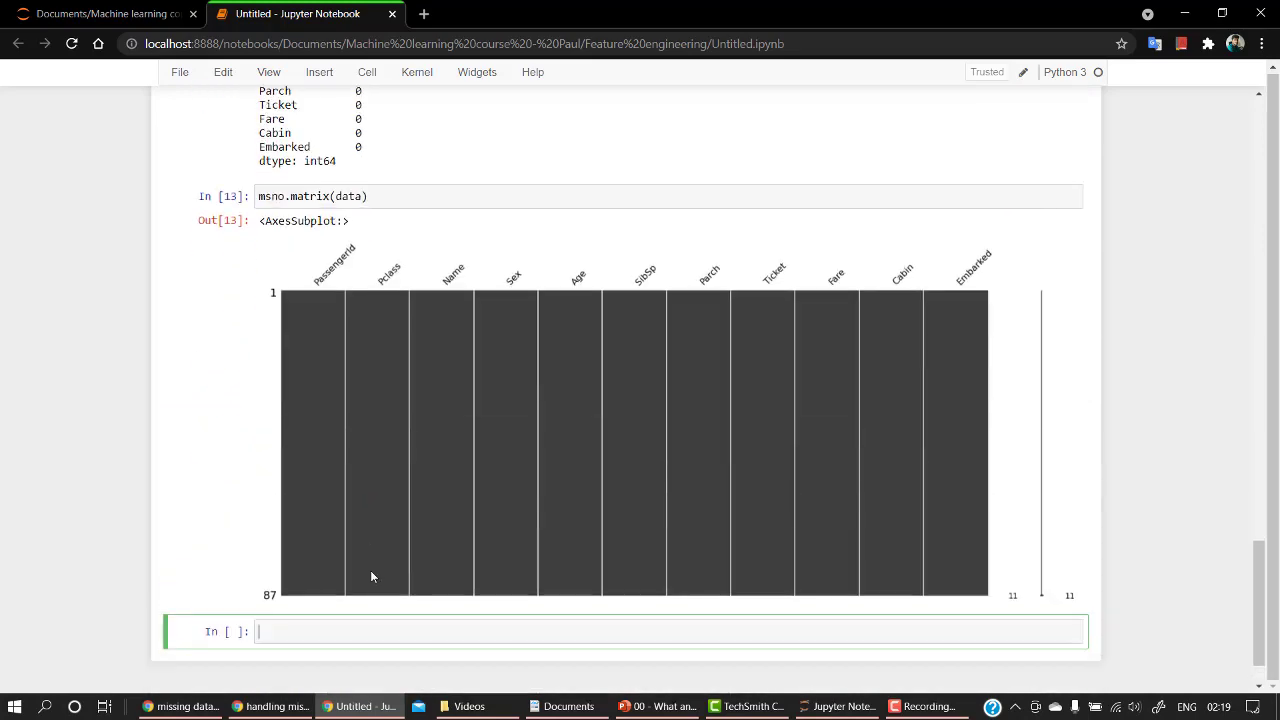
{"action": "scroll", "coordinate": [370, 575], "scroll_direction": "down", "scroll_amount": 1}
{"action": "scroll", "coordinate": [628, 497], "scroll_direction": "up", "scroll_amount": 1}
{"action": "scroll", "coordinate": [628, 497], "scroll_direction": "down", "scroll_amount": 2}
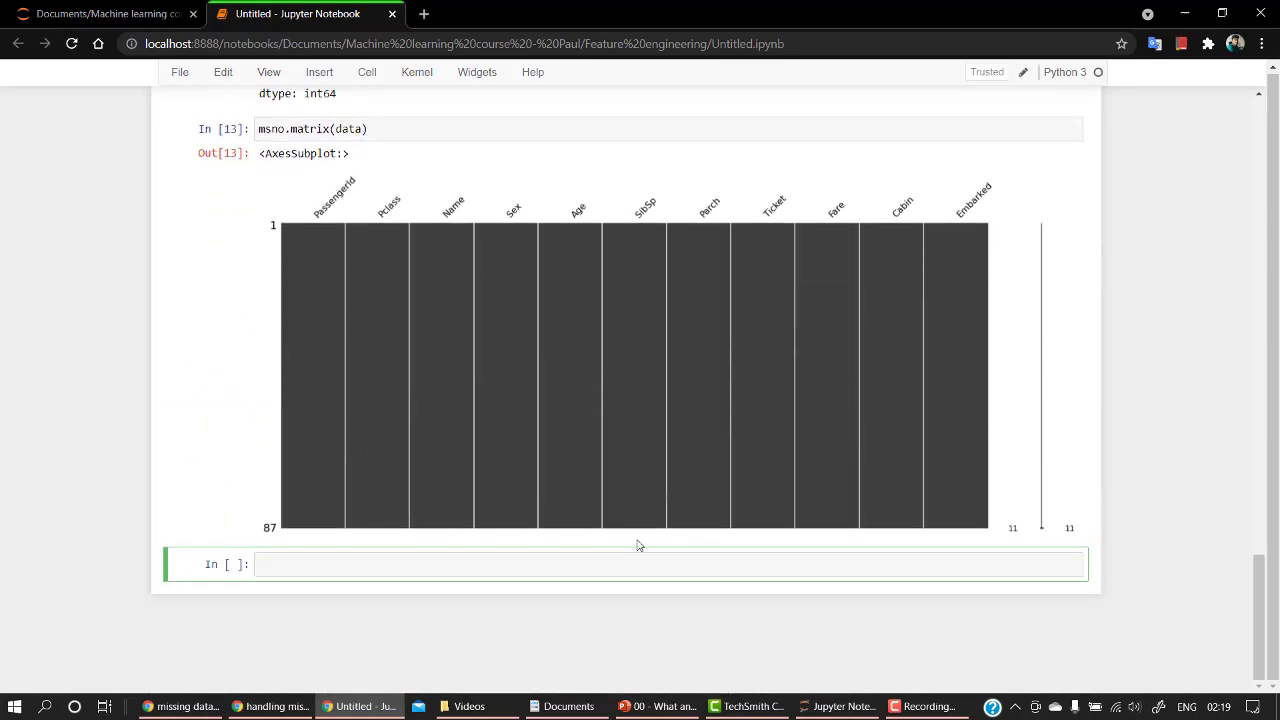
{"action": "scroll", "coordinate": [639, 545], "scroll_direction": "up", "scroll_amount": 5}
{"action": "scroll", "coordinate": [530, 520], "scroll_direction": "up", "scroll_amount": 5}
{"action": "scroll", "coordinate": [440, 500], "scroll_direction": "up", "scroll_amount": 3}
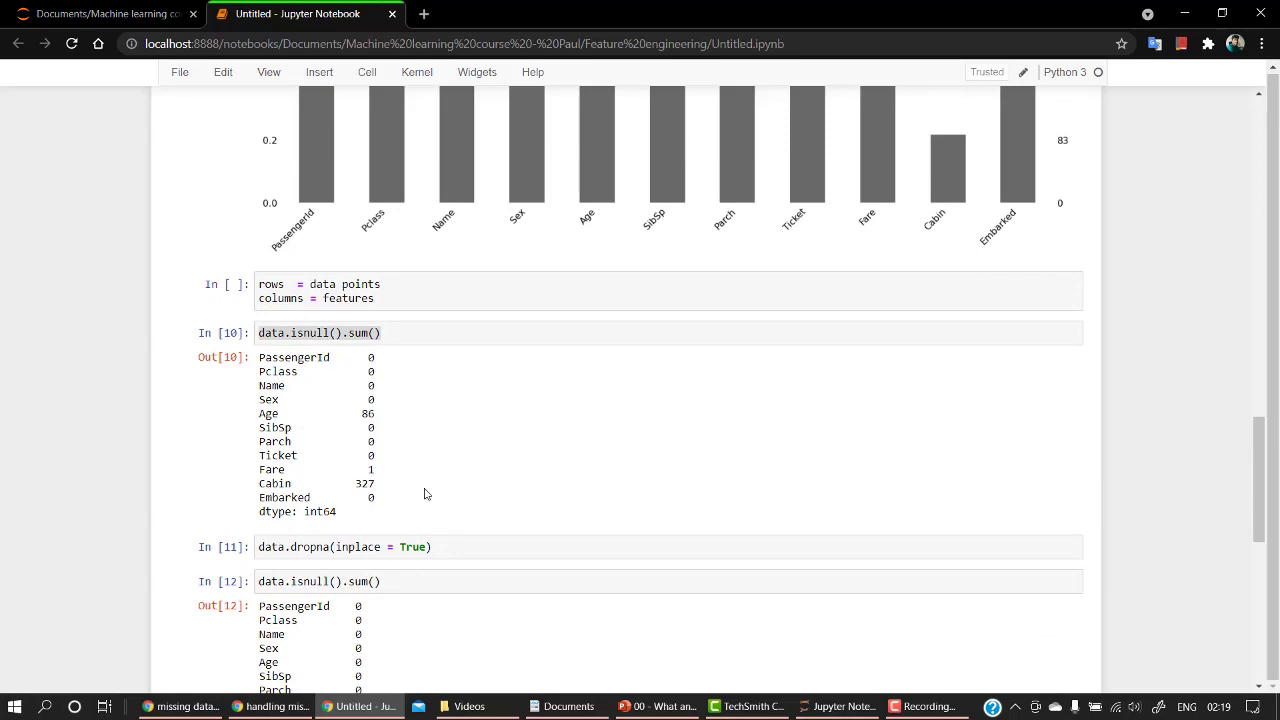
{"action": "scroll", "coordinate": [425, 494], "scroll_direction": "up", "scroll_amount": 5}
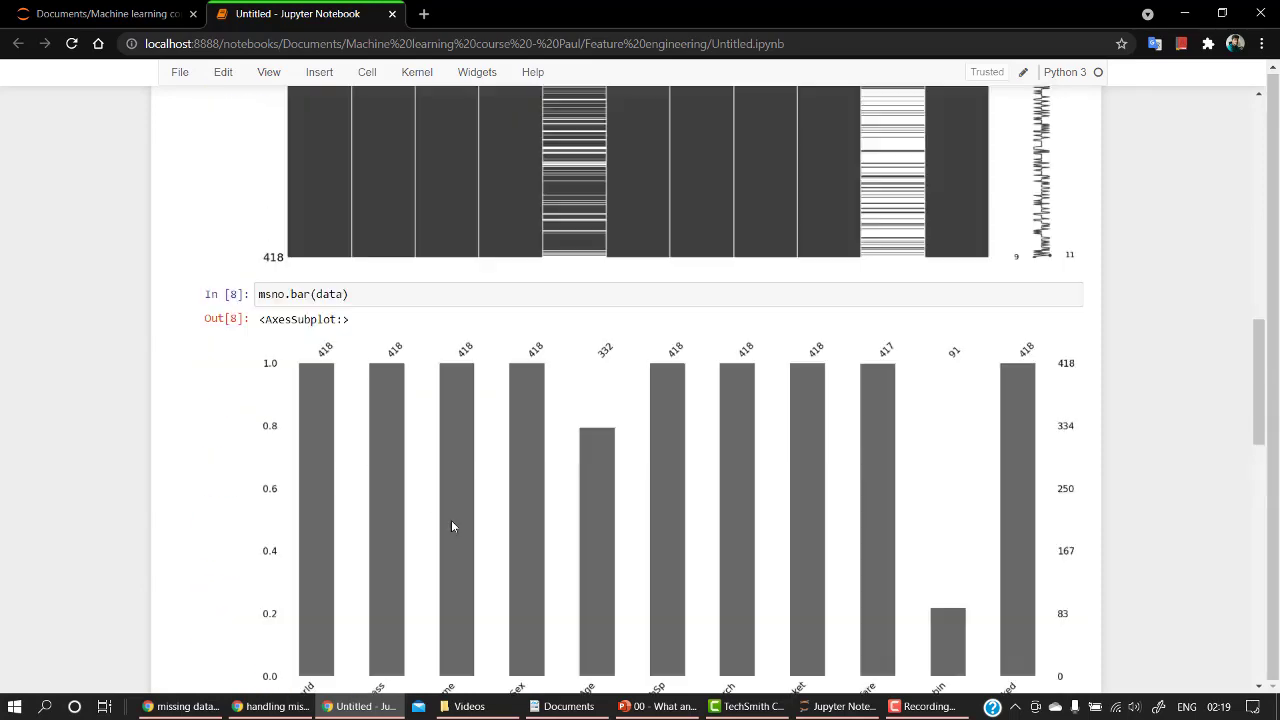
{"action": "scroll", "coordinate": [440, 500], "scroll_direction": "up", "scroll_amount": 5}
{"action": "scroll", "coordinate": [444, 484], "scroll_direction": "up", "scroll_amount": 4}
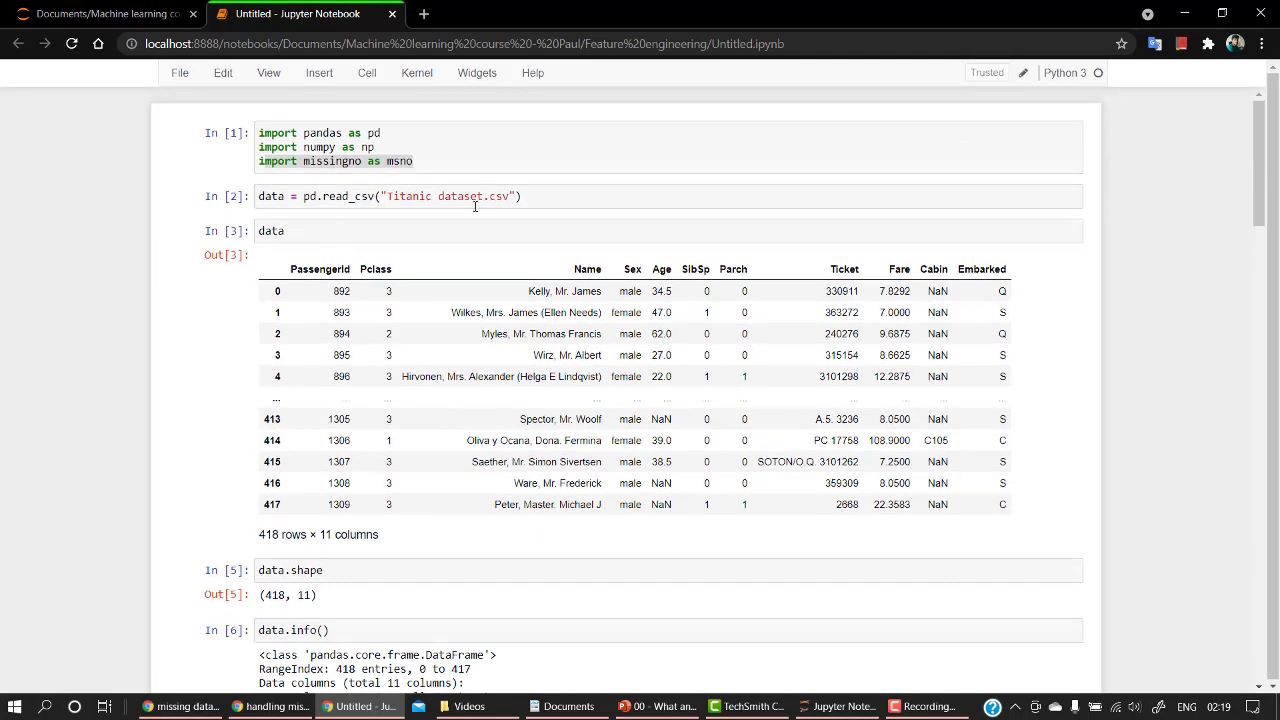
{"action": "left_click_drag", "start_coordinate": [521, 196], "coordinate": [250, 196]}
{"action": "key", "text": "ctrl+c"}
{"action": "scroll", "coordinate": [95, 95], "scroll_direction": "down", "scroll_amount": 5}
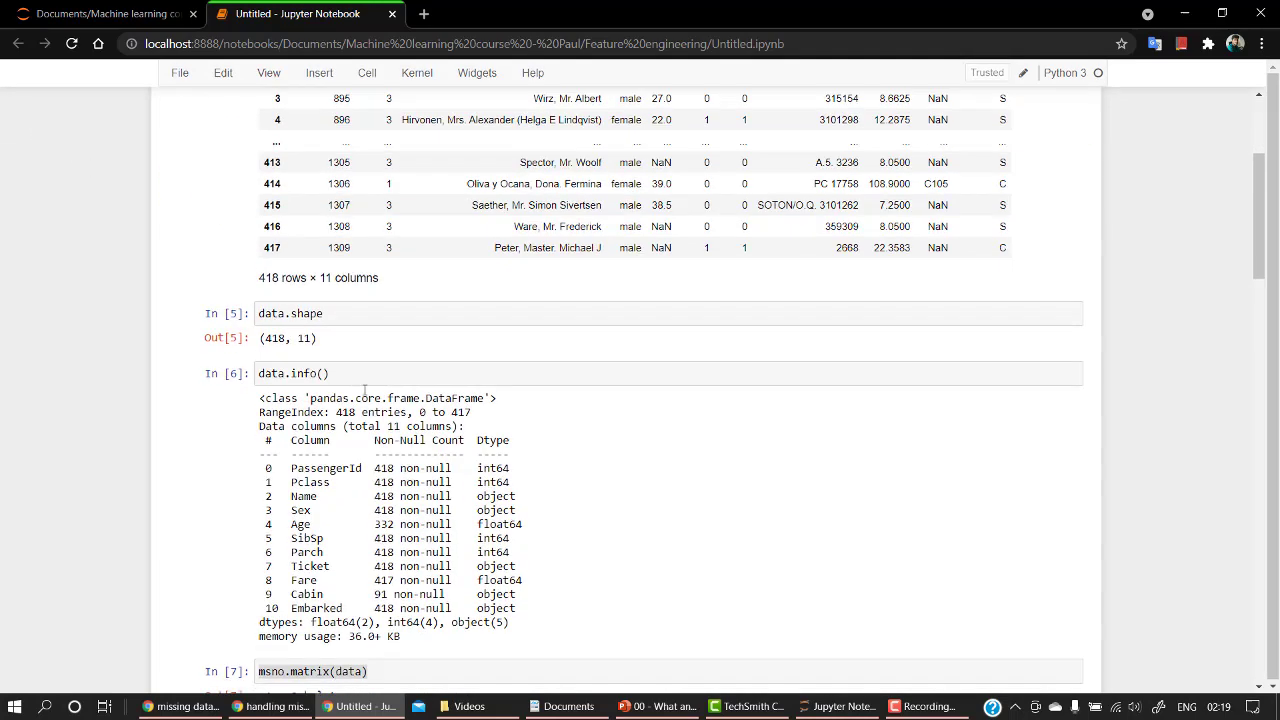
{"action": "scroll", "coordinate": [130, 150], "scroll_direction": "down", "scroll_amount": 6}
{"action": "scroll", "coordinate": [355, 500], "scroll_direction": "down", "scroll_amount": 4}
{"action": "scroll", "coordinate": [354, 499], "scroll_direction": "down", "scroll_amount": 3}
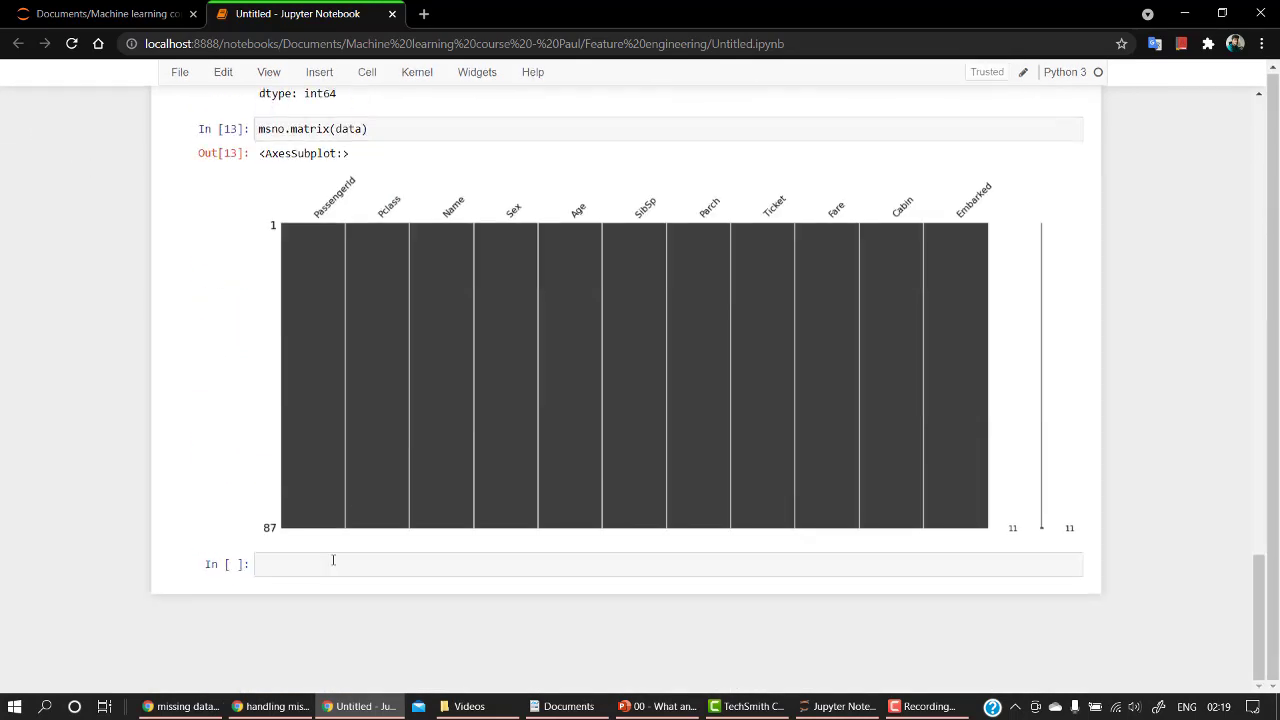
- Reload the Titanic dataset with the pasted pd.read_csv line
{"action": "left_click", "coordinate": [466, 564]}
{"action": "key", "text": "ctrl+v"}
{"action": "key", "text": "shift+Return"}
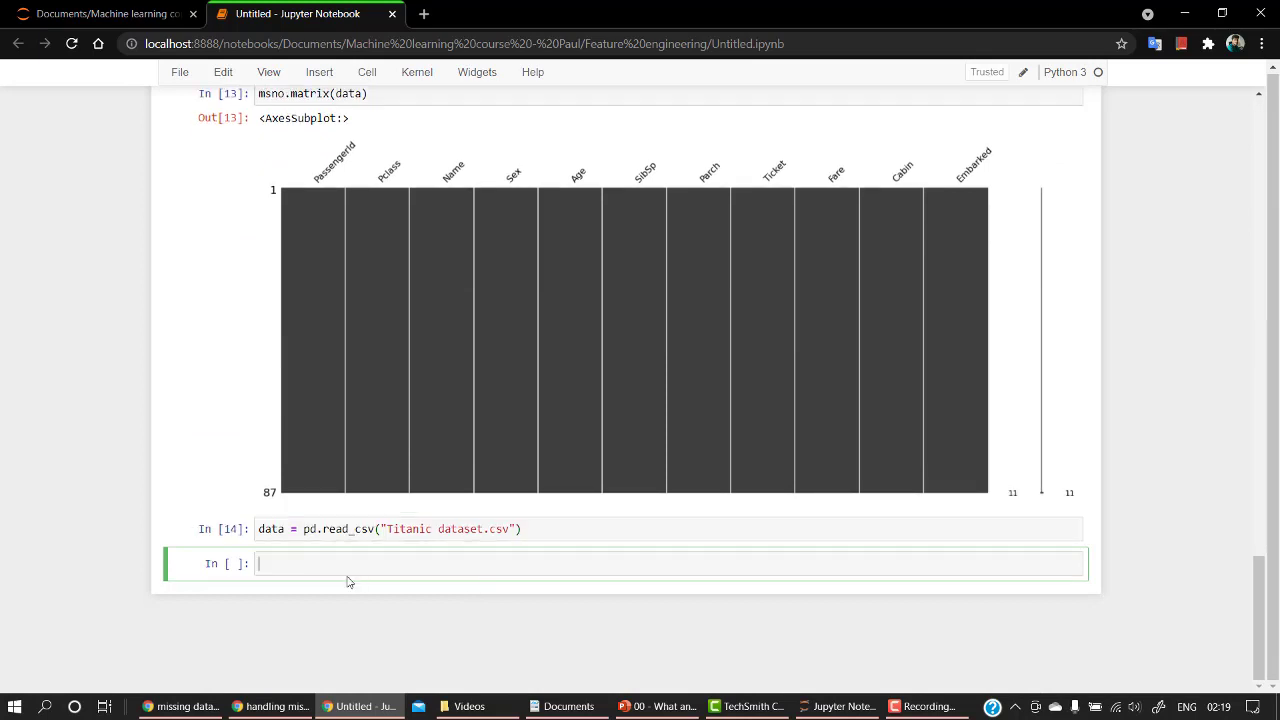
- Plot msno.matrix(data) of the reloaded 418-row data showing gaps in Age, Fare and Cabin
{"action": "left_click_drag", "start_coordinate": [370, 94], "coordinate": [258, 94]}
{"action": "key", "text": "ctrl+c"}
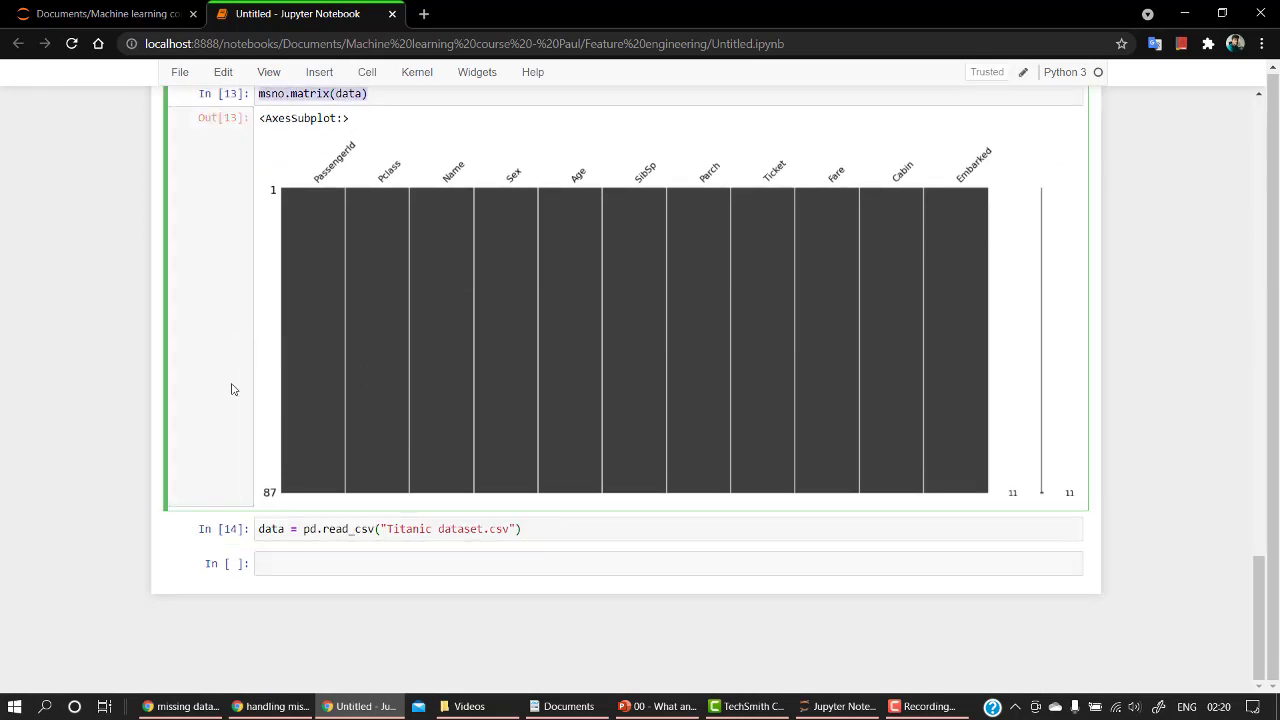
{"action": "left_click", "coordinate": [272, 564]}
{"action": "key", "text": "ctrl+v"}
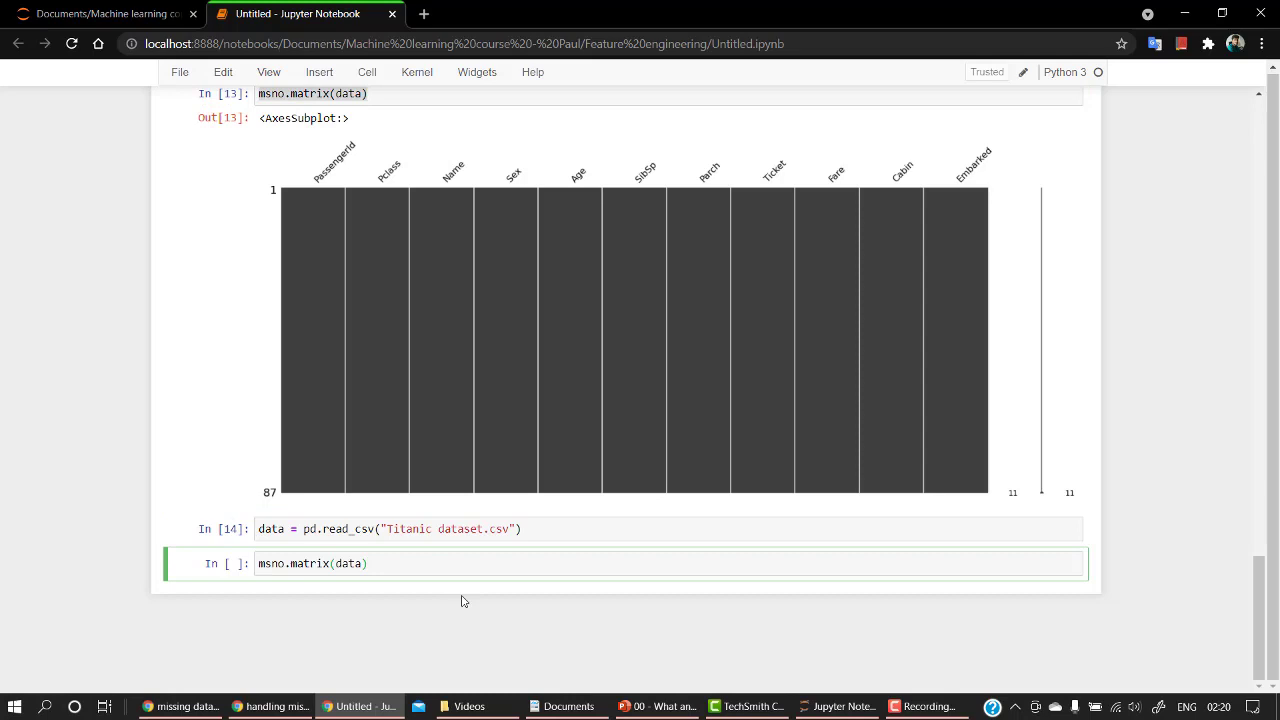
{"action": "key", "text": "shift+Return"}
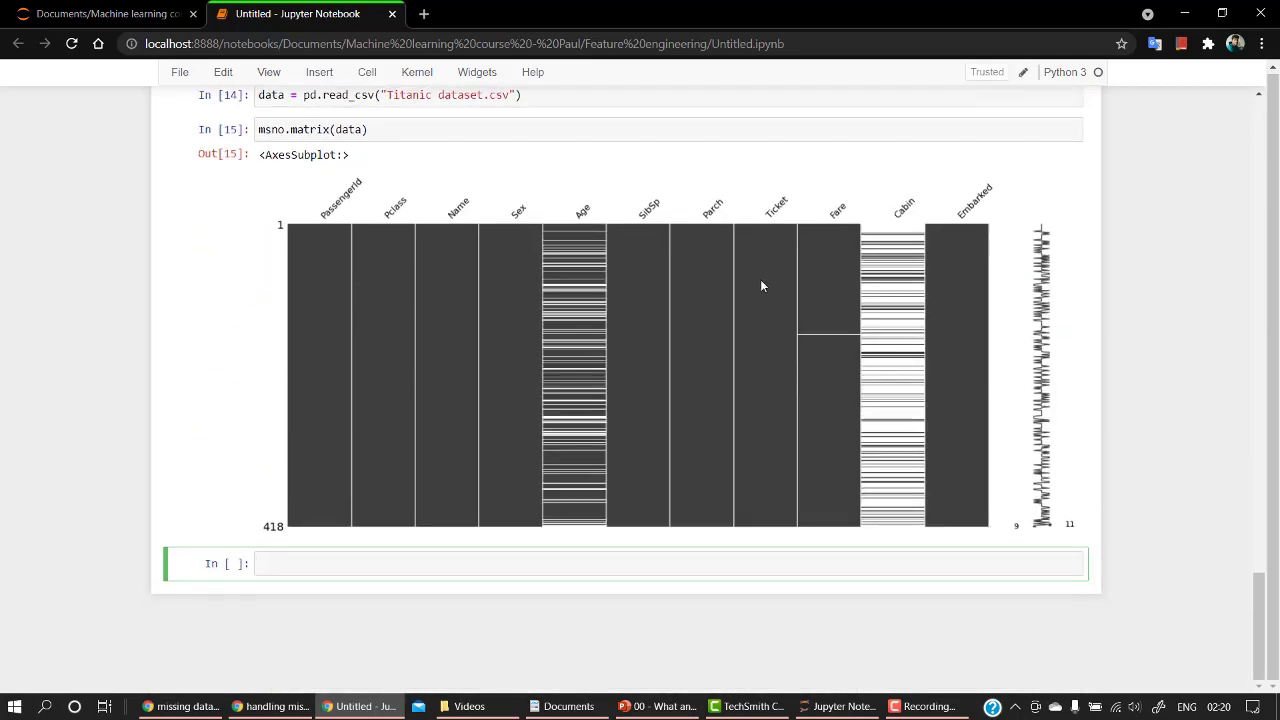
{"action": "scroll", "coordinate": [555, 310], "scroll_direction": "up", "scroll_amount": 3}
{"action": "scroll", "coordinate": [555, 310], "scroll_direction": "up", "scroll_amount": 1}
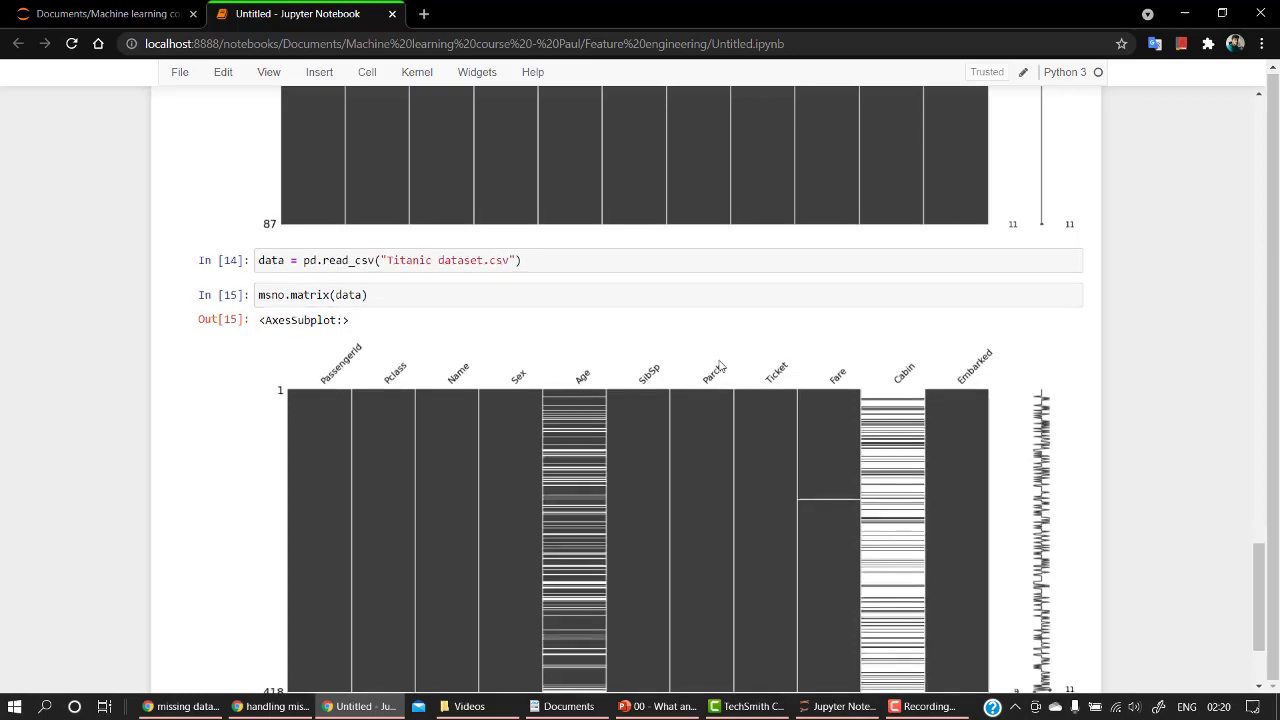
{"action": "scroll", "coordinate": [772, 335], "scroll_direction": "down", "scroll_amount": 3}
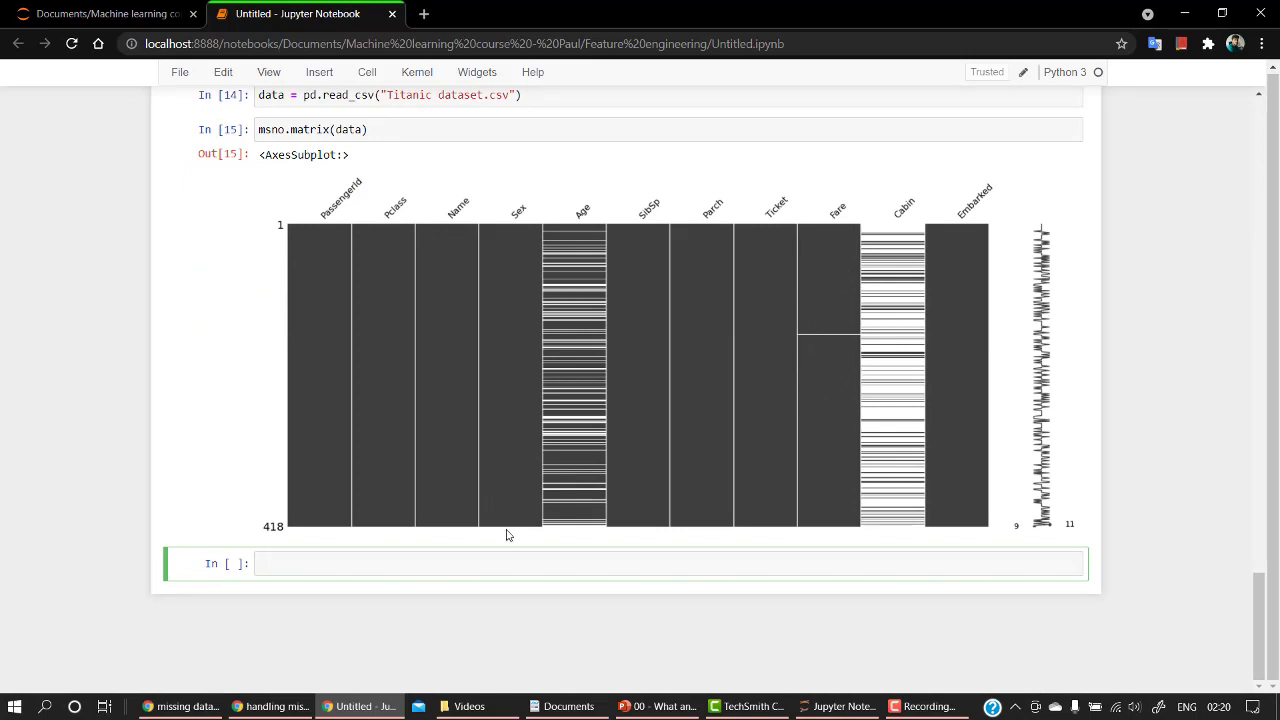
{"action": "type", "text": "data["}
{"action": "type", "text": "'Age"}
- Show data['Age'][:25], fixing the bracket syntax error, and highlight the NaN at row 10
{"action": "key", "text": "End"}
{"action": "type", "text": "["}
{"action": "key", "text": "BackSpace"}
{"action": "type", "text": "[:25"}
{"action": "key", "text": "shift+Return"}
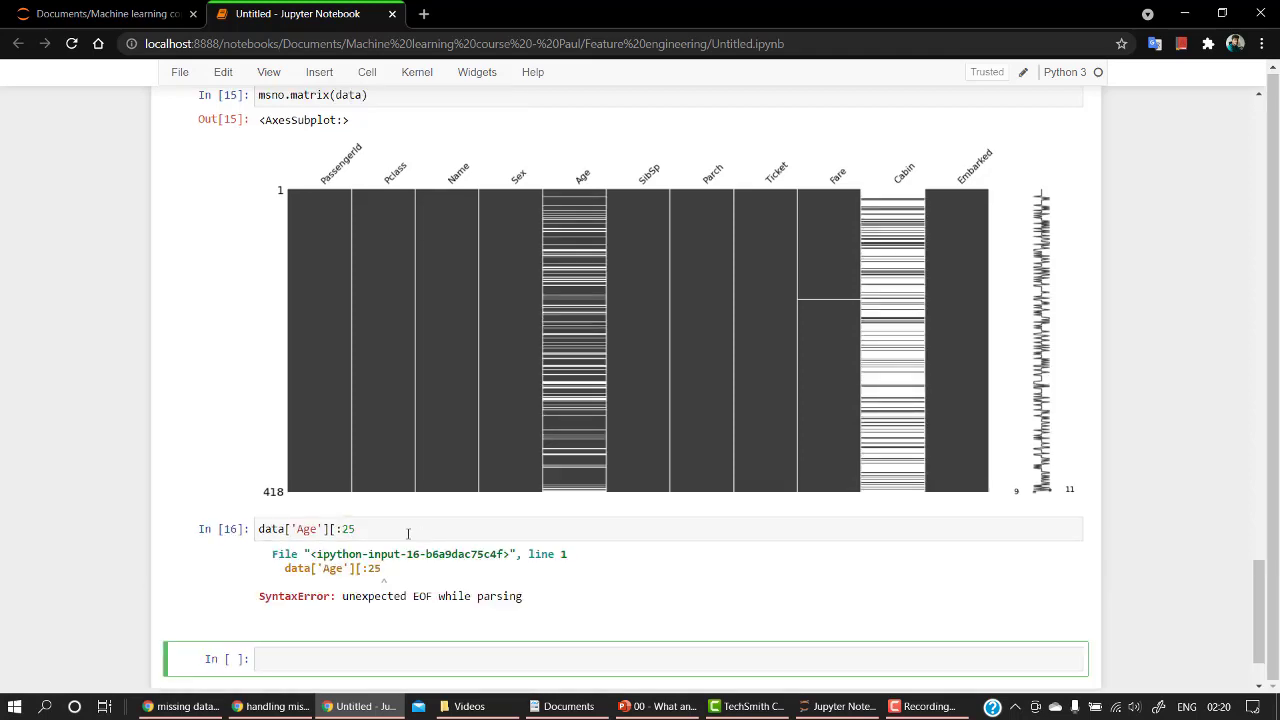
{"action": "left_click", "coordinate": [408, 530]}
{"action": "type", "text": "]"}
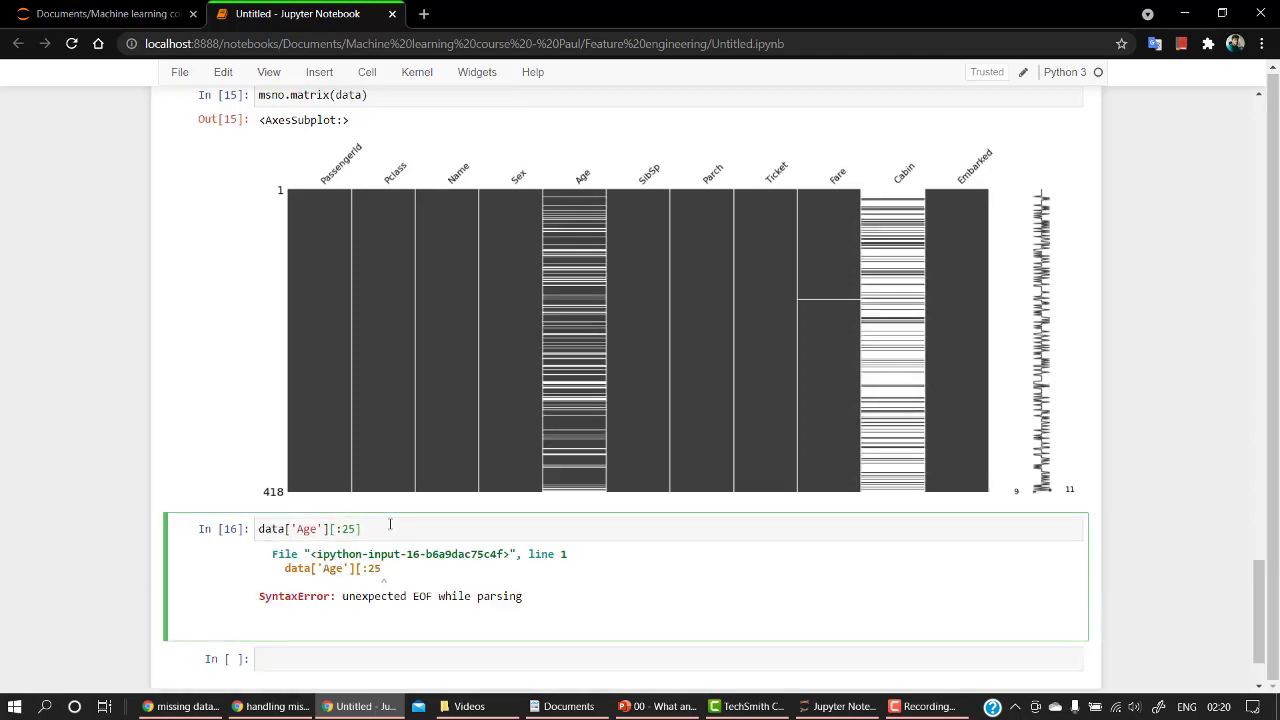
{"action": "key", "text": "shift+Return"}
{"action": "scroll", "coordinate": [390, 524], "scroll_direction": "down", "scroll_amount": 3}
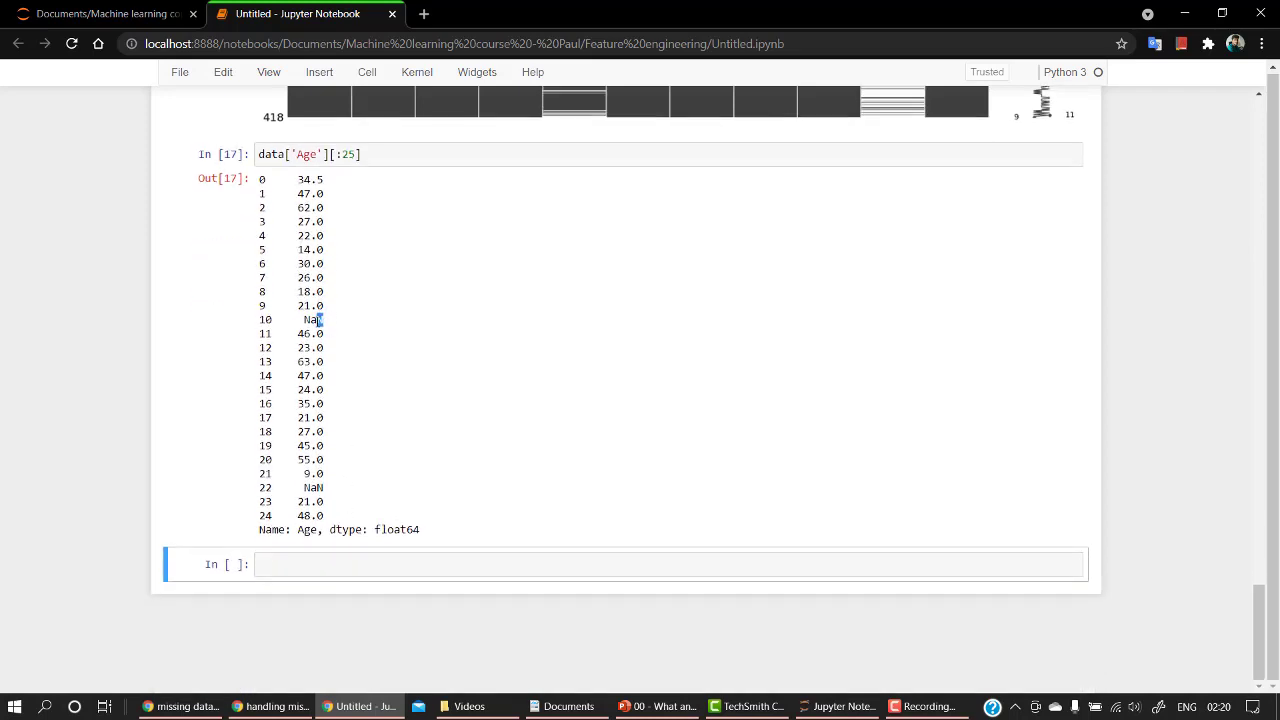
{"action": "double_click", "coordinate": [314, 319]}
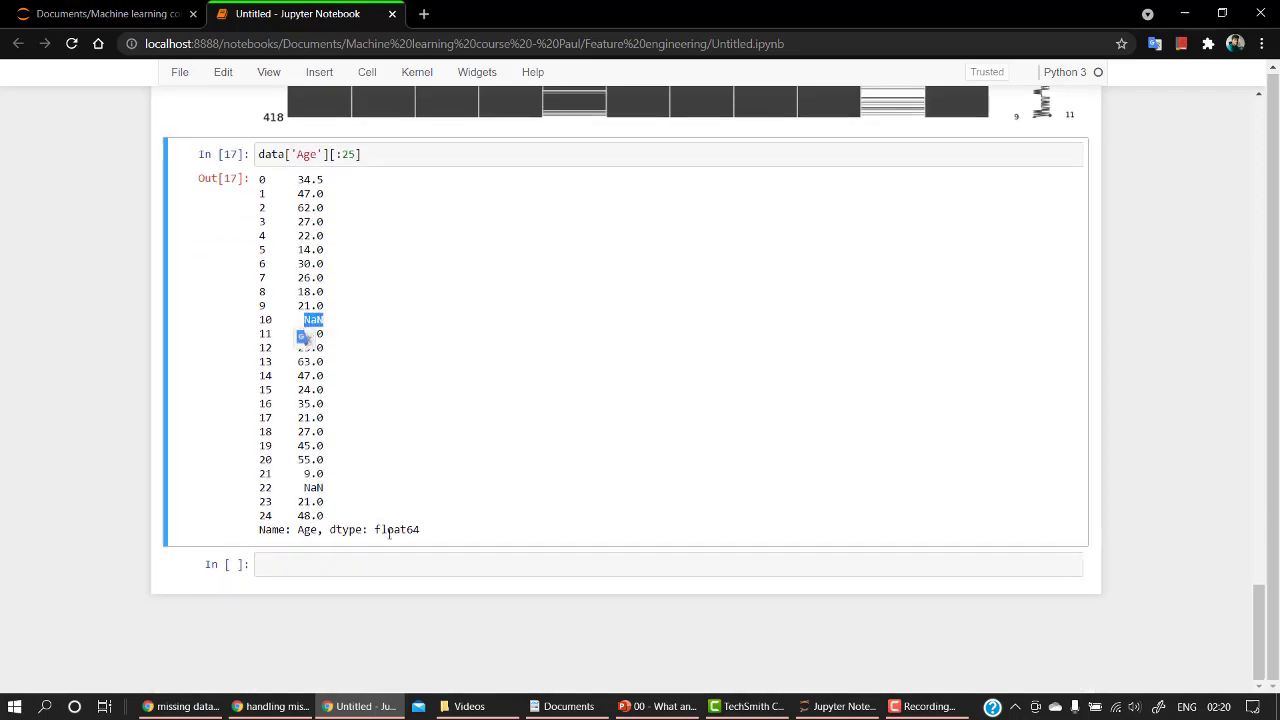
- Run data["Age"].replace(np.nan, data['Age'].mean()) to fill NaN with the mean 30.27259
{"action": "left_click", "coordinate": [268, 566]}
{"action": "type", "text": "data["}
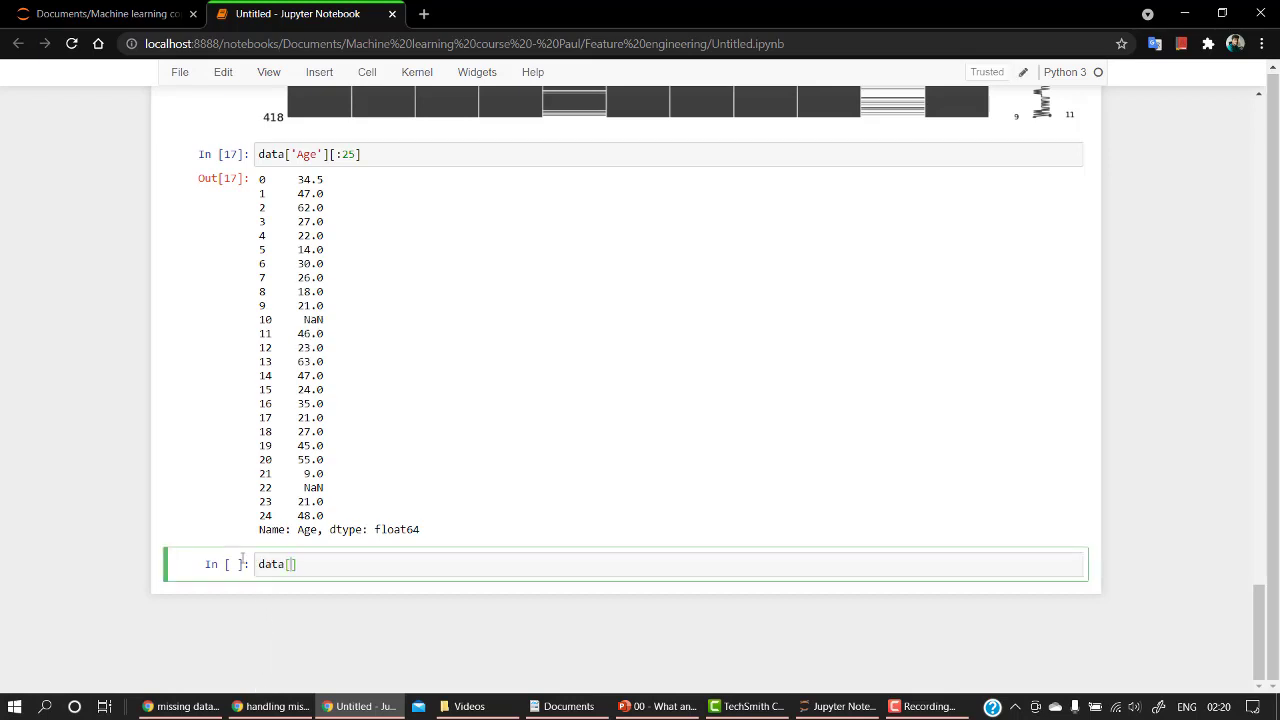
{"action": "type", "text": "\"Age\"]"}
{"action": "type", "text": "."}
{"action": "type", "text": "replace"}
{"action": "type", "text": "(np.n"}
{"action": "type", "text": "an"}
{"action": "key", "text": "shift+Tab"}
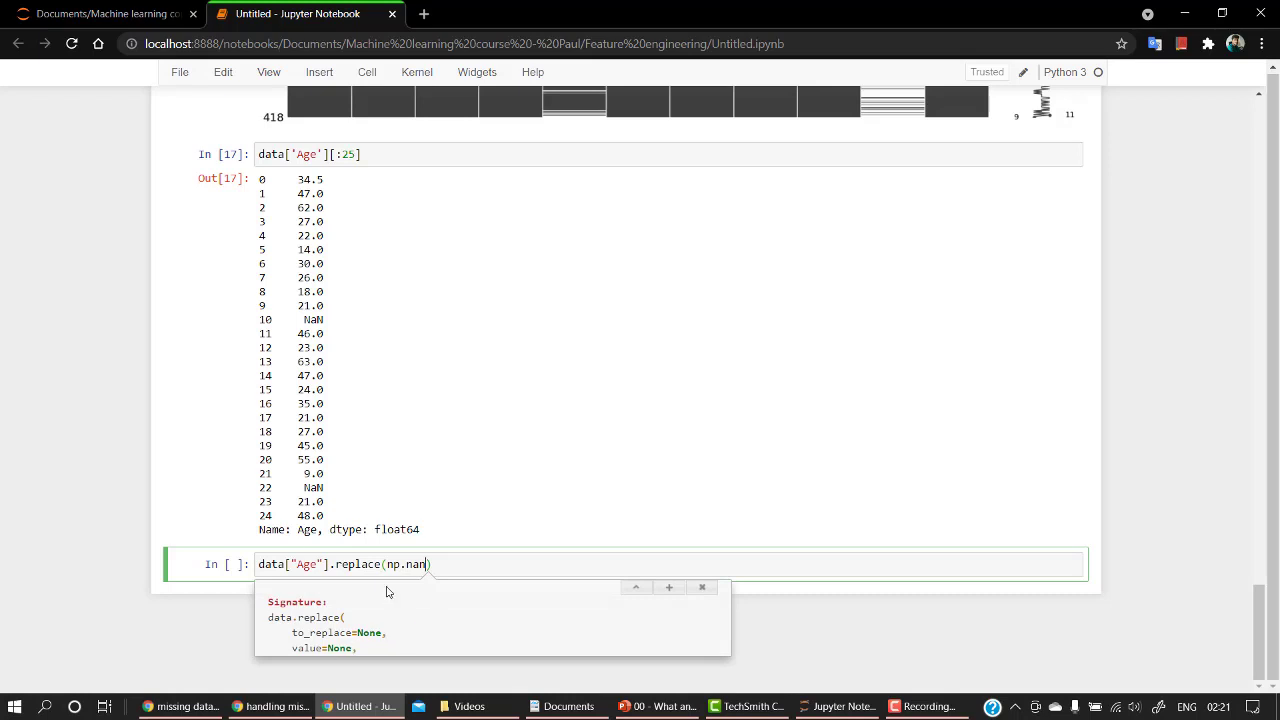
{"action": "left_click", "coordinate": [431, 564]}
{"action": "type", "text": ", d"}
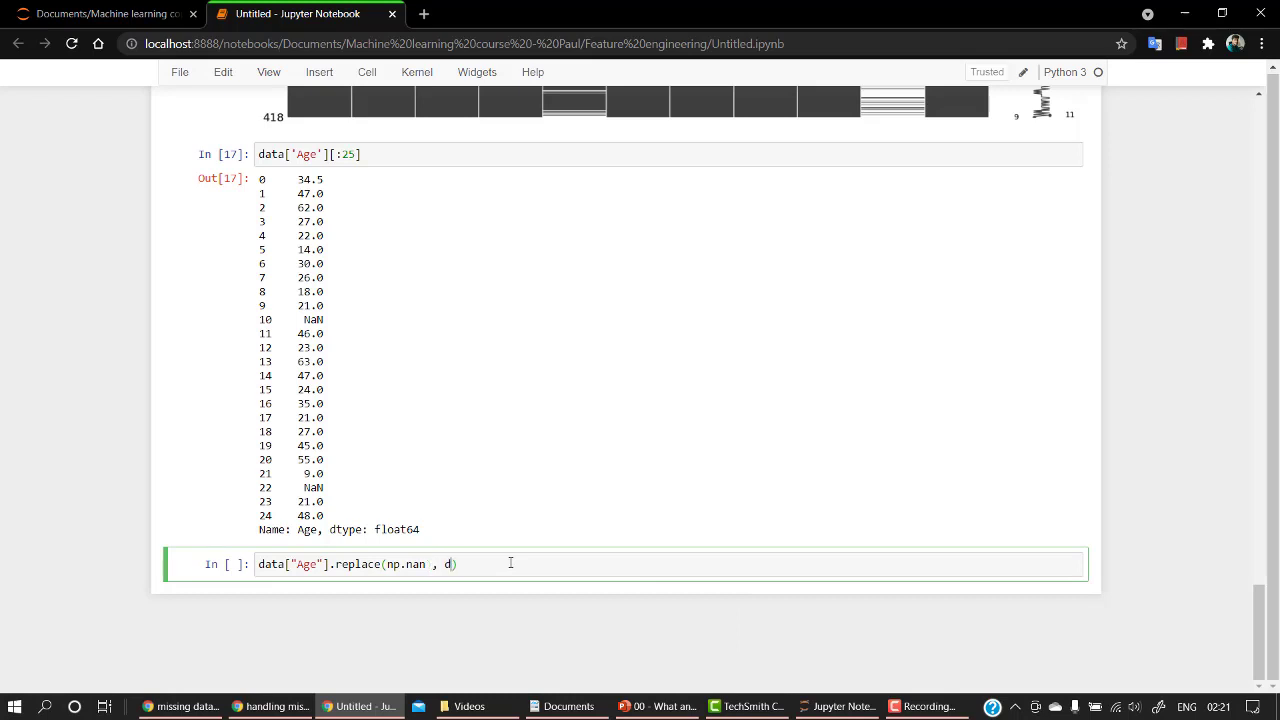
{"action": "type", "text": "ata["}
{"action": "type", "text": "'A"}
{"action": "type", "text": "ge'"}
{"action": "type", "text": "].mean"}
{"action": "type", "text": "("}
{"action": "key", "text": "shift+Return"}
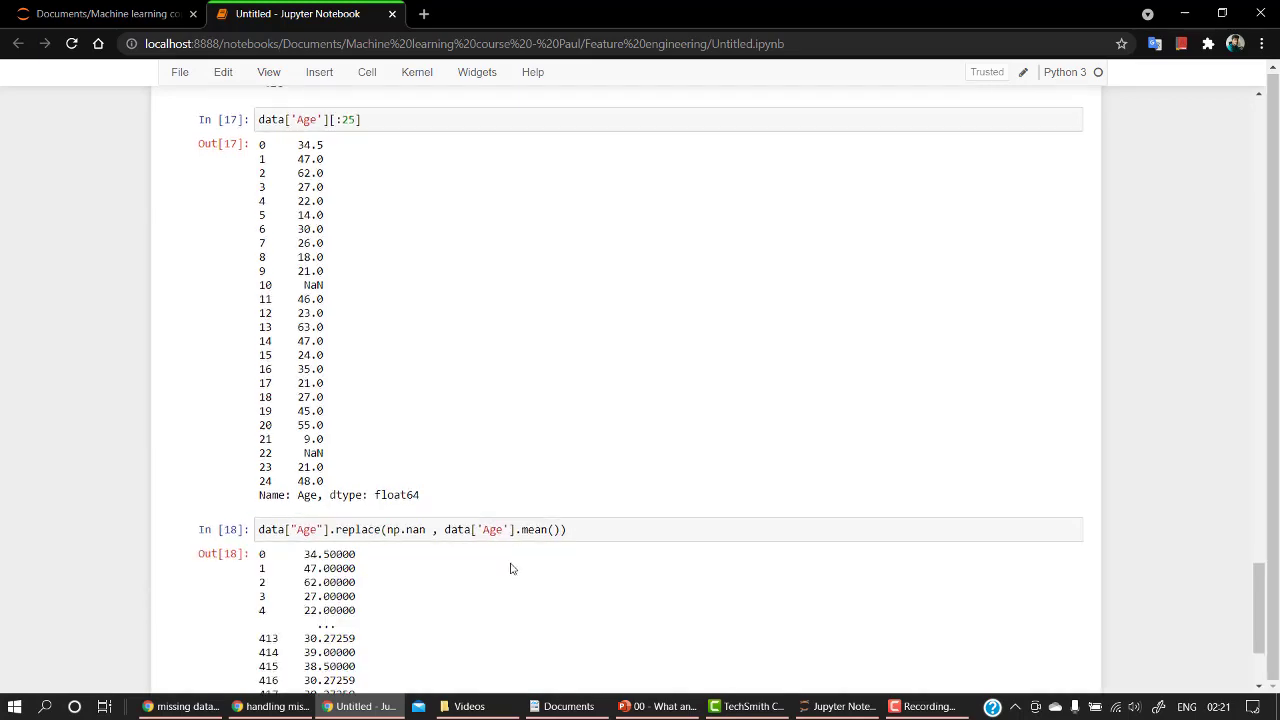
{"action": "scroll", "coordinate": [400, 500], "scroll_direction": "up", "scroll_amount": 1}
{"action": "scroll", "coordinate": [339, 480], "scroll_direction": "down", "scroll_amount": 1}
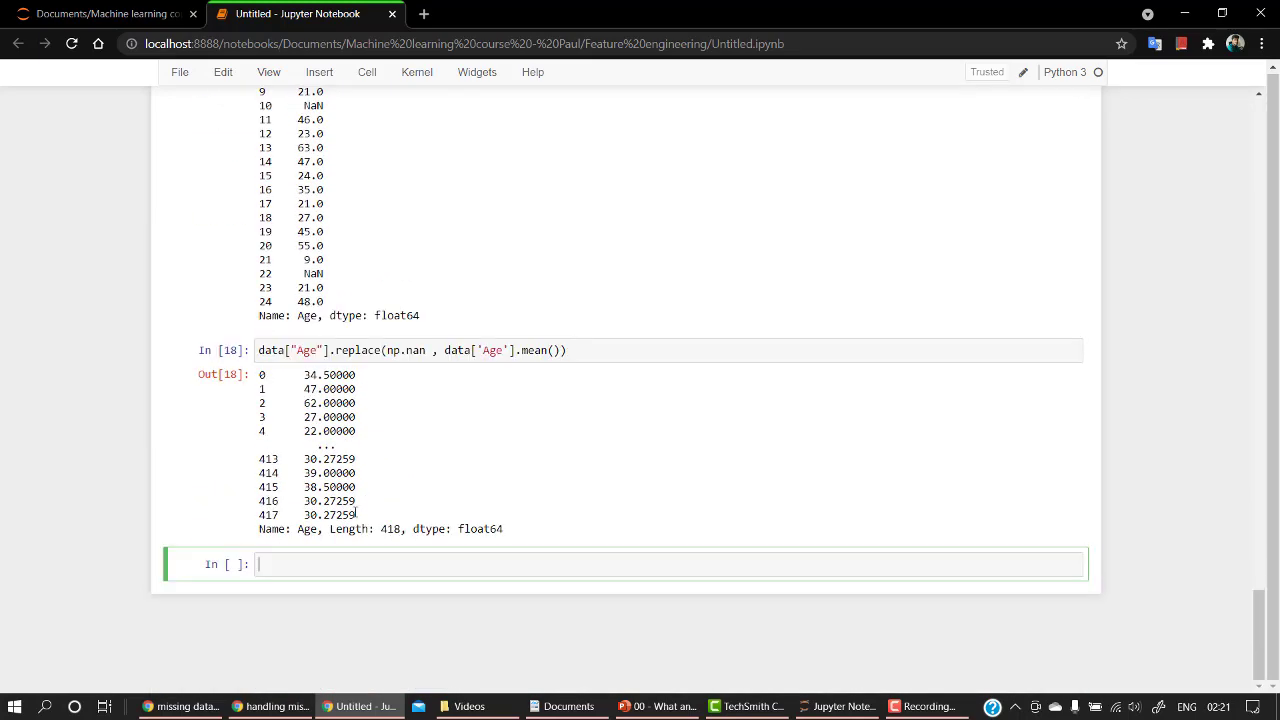
- Assign the mean-filled result back into data['Age'] and run it
{"action": "left_click", "coordinate": [258, 350]}
{"action": "type", "text": "data = "}
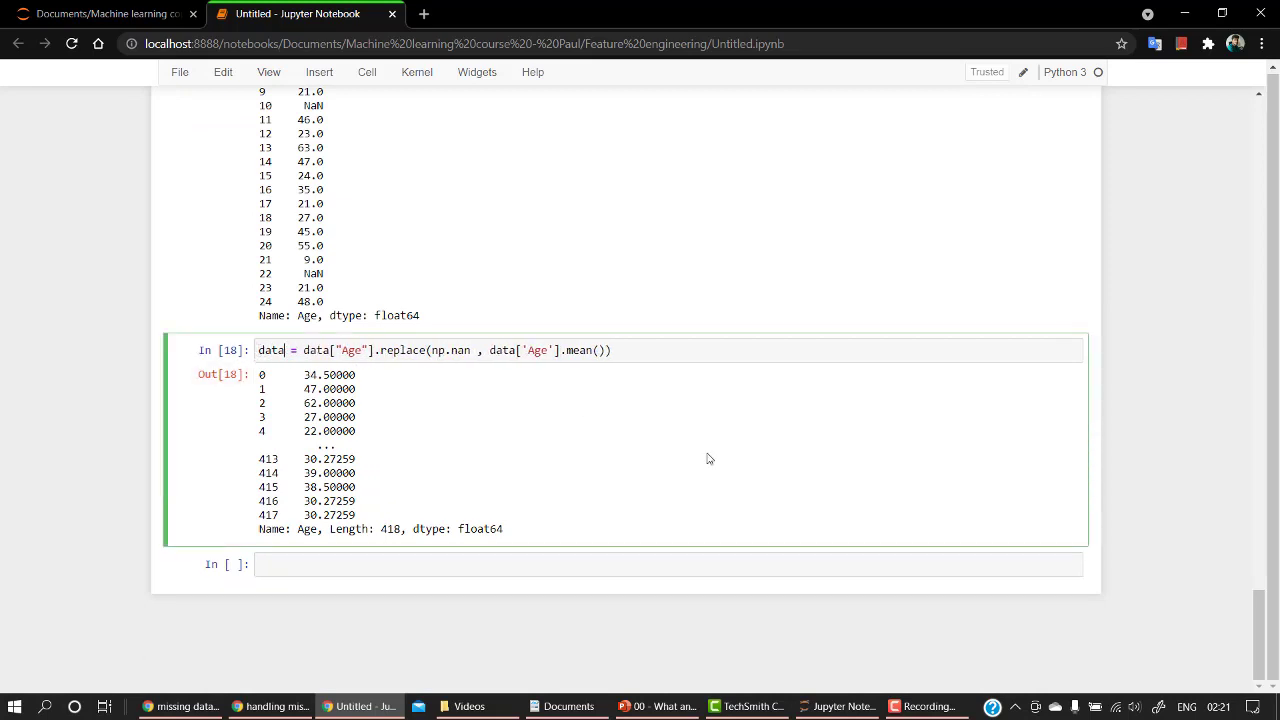
{"action": "type", "text": "['Age'"}
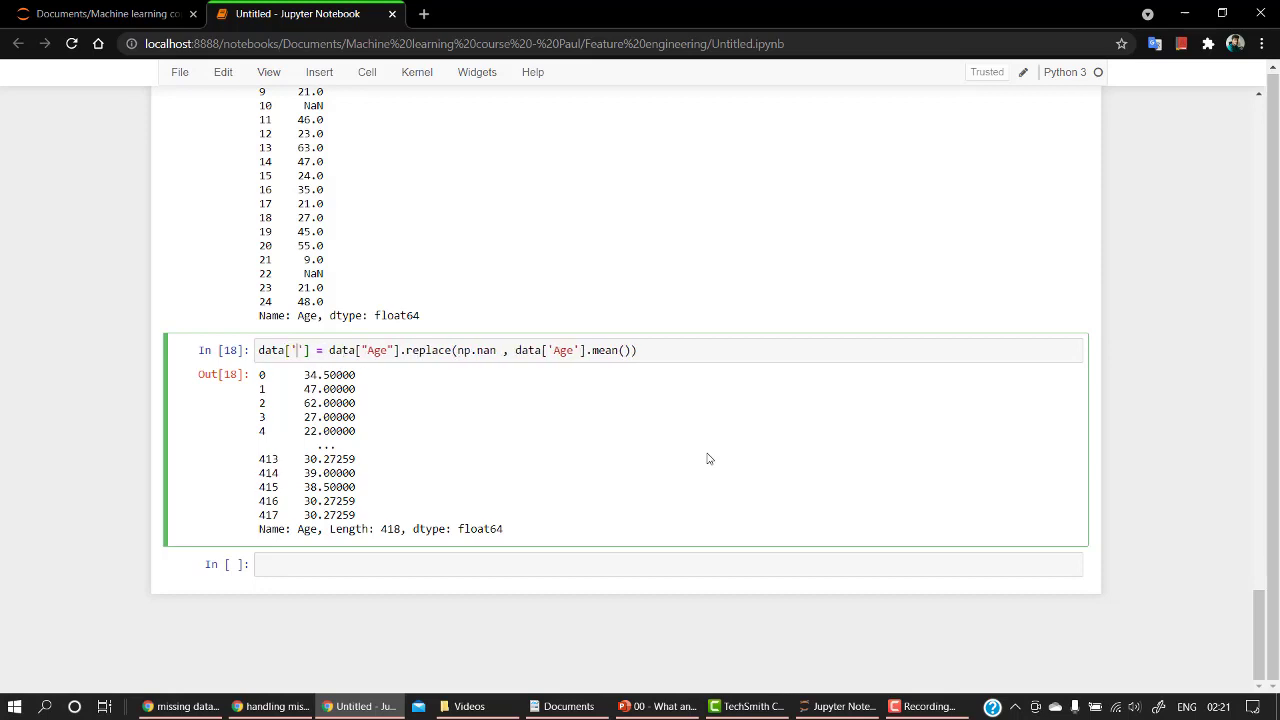
{"action": "type", "text": "Age"}
{"action": "key", "text": "shift+Return"}
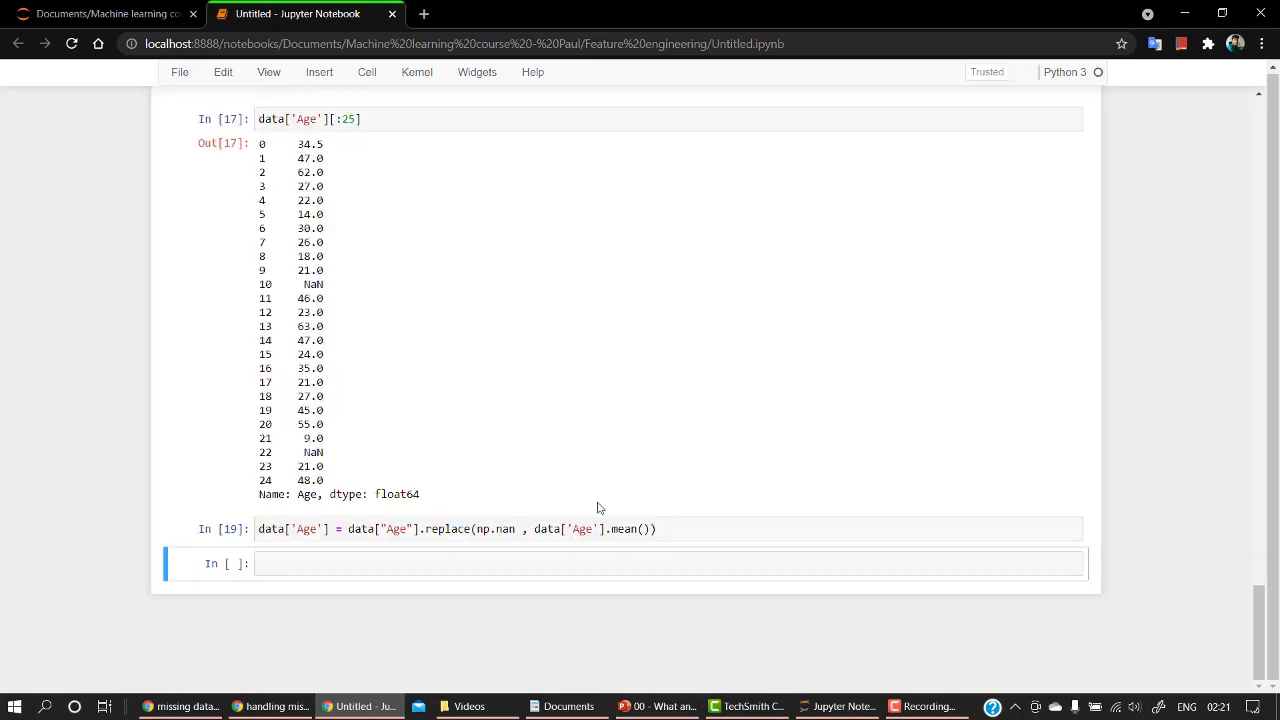
{"action": "left_click", "coordinate": [375, 563]}
{"action": "scroll", "coordinate": [383, 555], "scroll_direction": "up", "scroll_amount": 2}
{"action": "scroll", "coordinate": [383, 555], "scroll_direction": "up", "scroll_amount": 8}
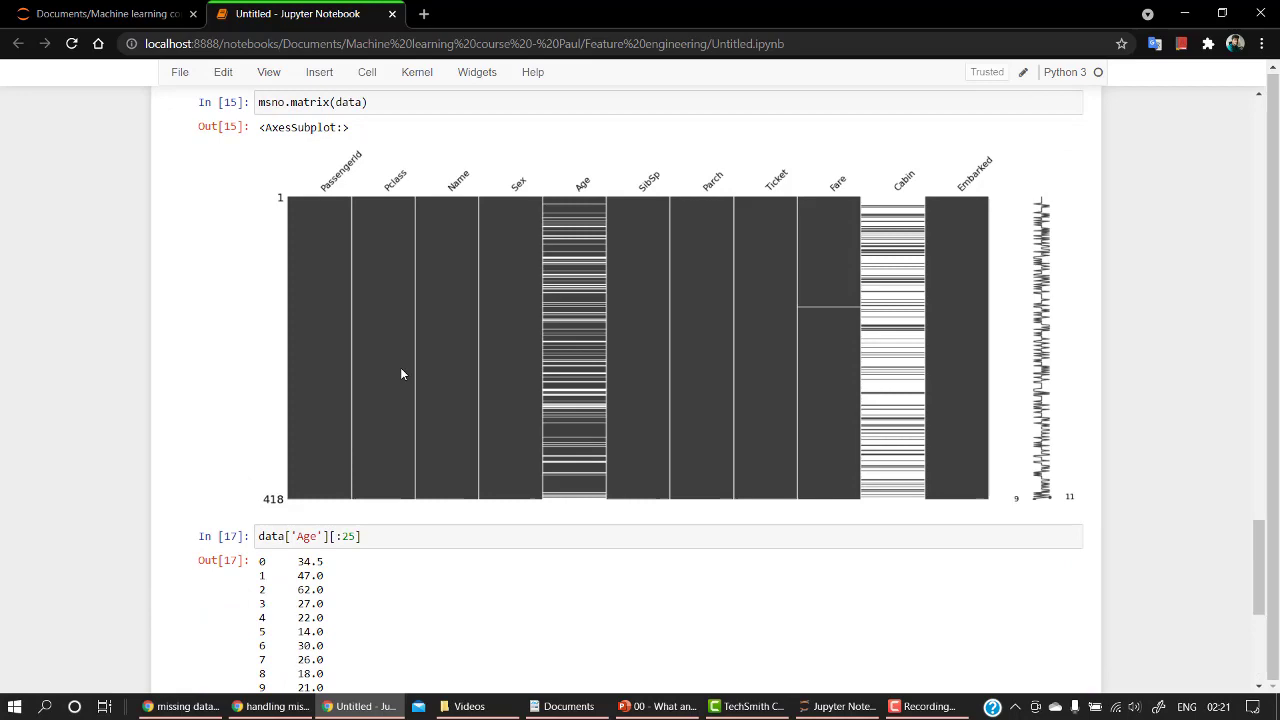
{"action": "left_click_drag", "start_coordinate": [400, 351], "coordinate": [28, 312]}
- Redraw msno.matrix(data) showing Age filled, then select the Age replacement line for reuse
{"action": "key", "text": "ctrl+c"}
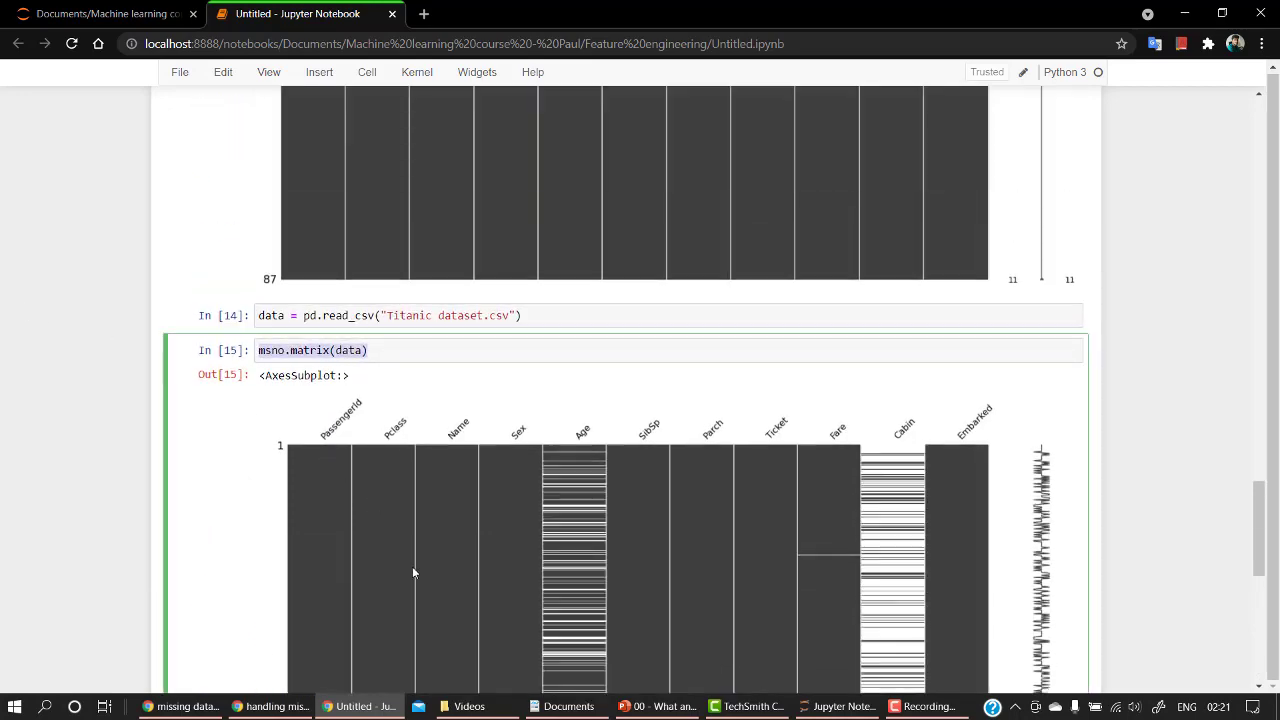
{"action": "scroll", "coordinate": [412, 566], "scroll_direction": "down", "scroll_amount": 10}
{"action": "left_click", "coordinate": [353, 589]}
{"action": "key", "text": "ctrl+v"}
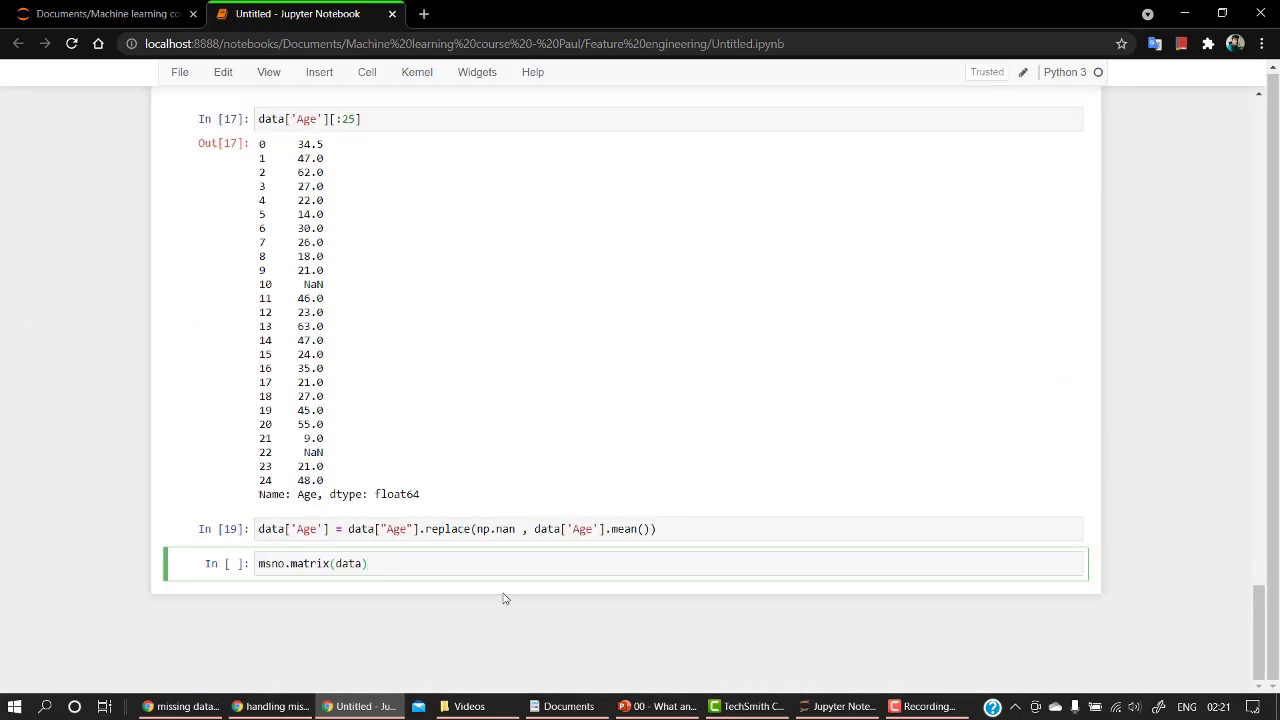
{"action": "key", "text": "shift+Return"}
{"action": "scroll", "coordinate": [502, 592], "scroll_direction": "down", "scroll_amount": 5}
{"action": "scroll", "coordinate": [686, 436], "scroll_direction": "down", "scroll_amount": 3}
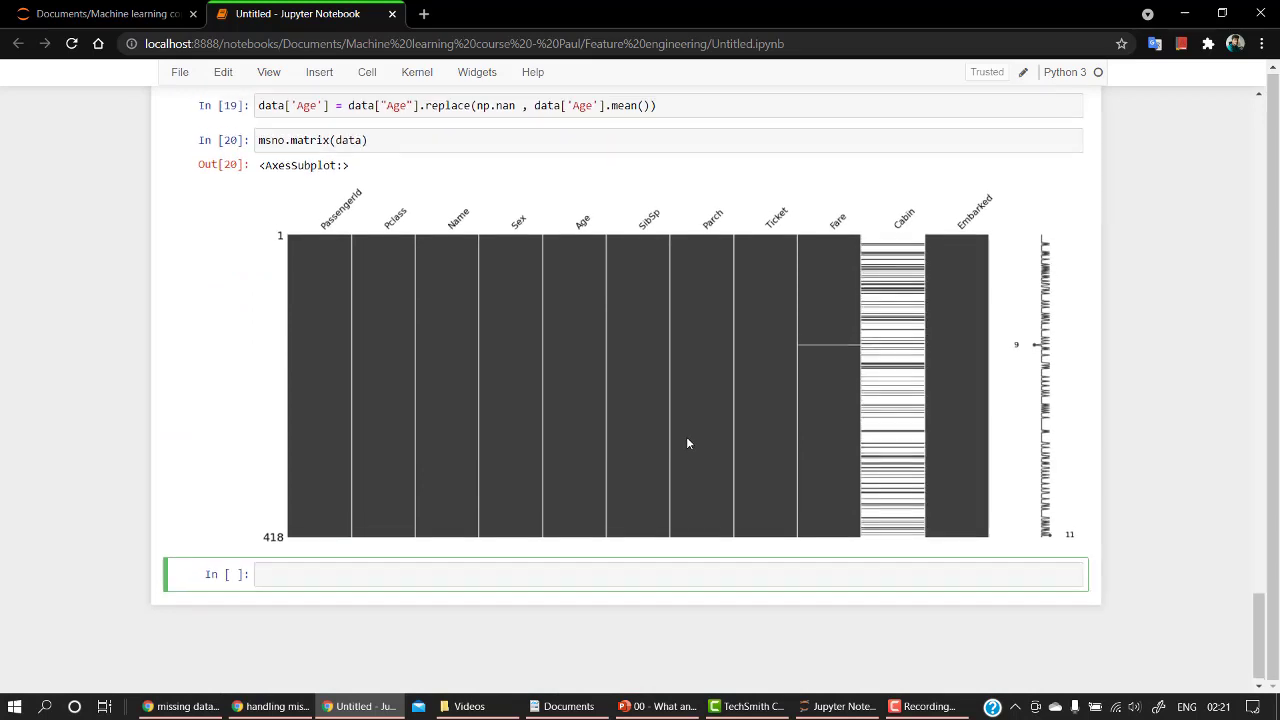
{"action": "scroll", "coordinate": [686, 436], "scroll_direction": "up", "scroll_amount": 2}
{"action": "scroll", "coordinate": [840, 413], "scroll_direction": "up", "scroll_amount": 2}
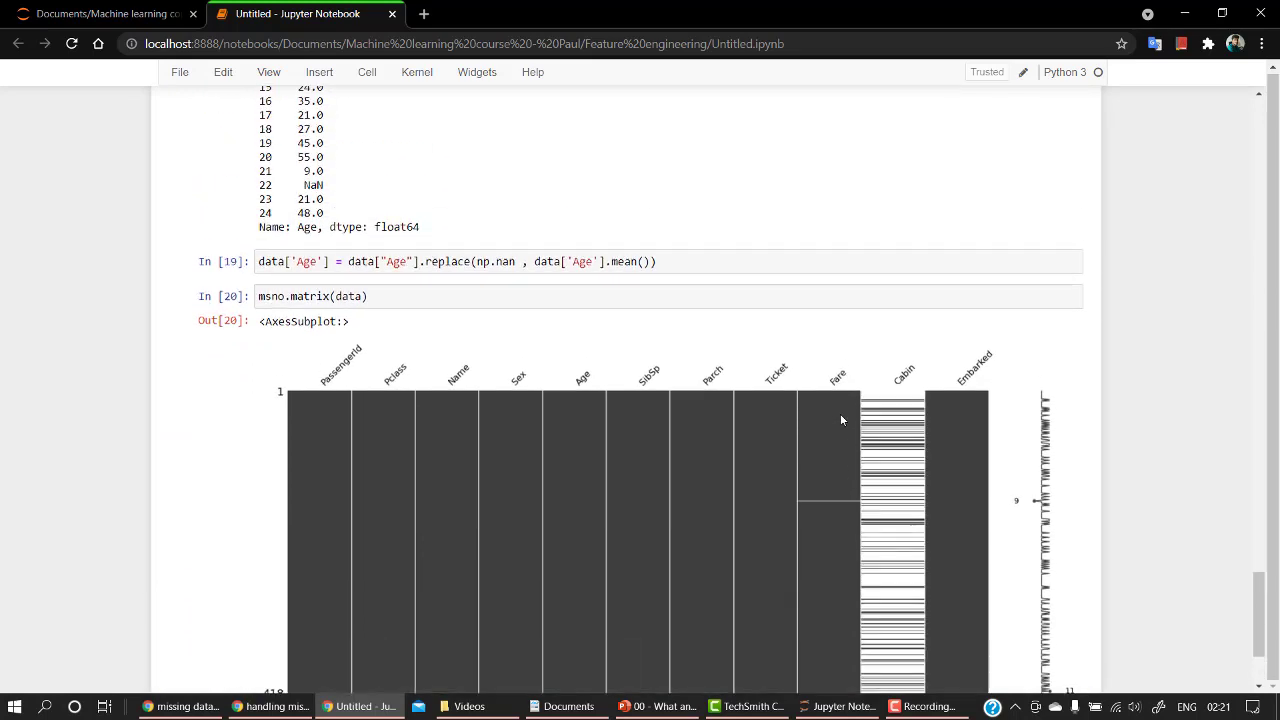
{"action": "triple_click", "coordinate": [670, 262]}
{"action": "scroll", "coordinate": [600, 400], "scroll_direction": "down", "scroll_amount": 5}
- Adapt the replacement line to fill data['Fare'] NaN values with the Fare mean and run it
{"action": "left_click", "coordinate": [301, 562]}
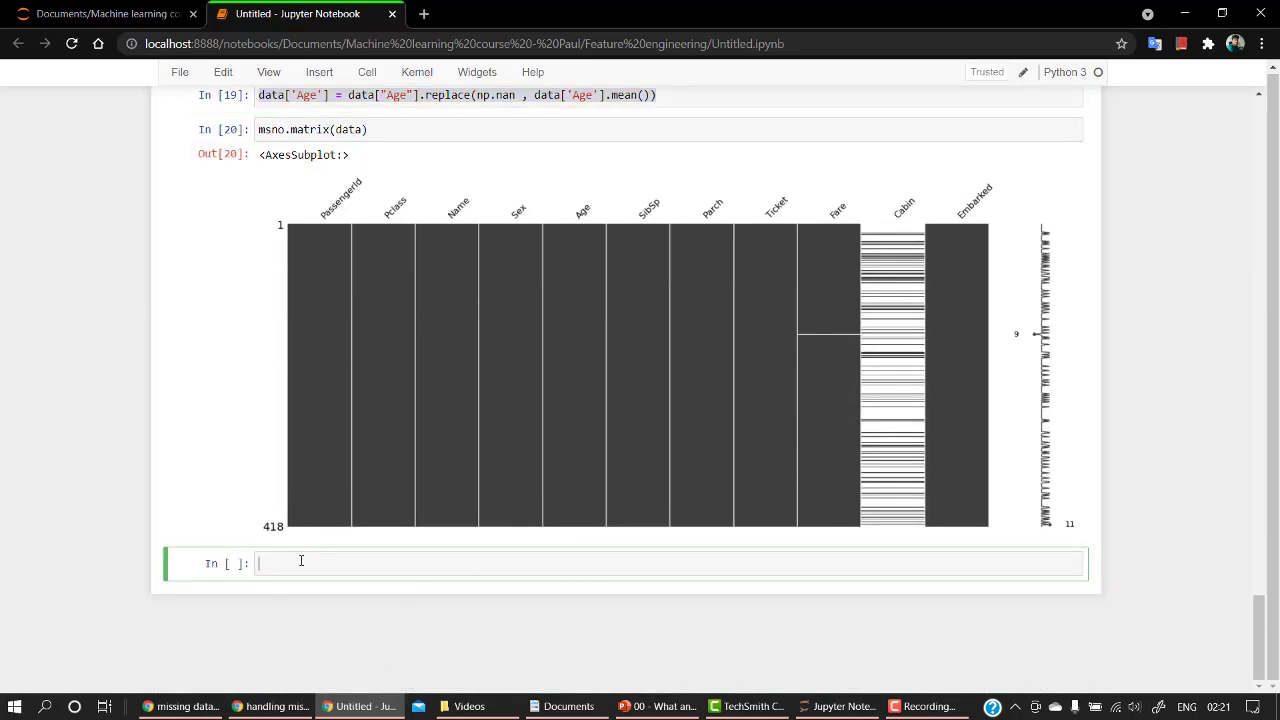
{"action": "key", "text": "ctrl+v"}
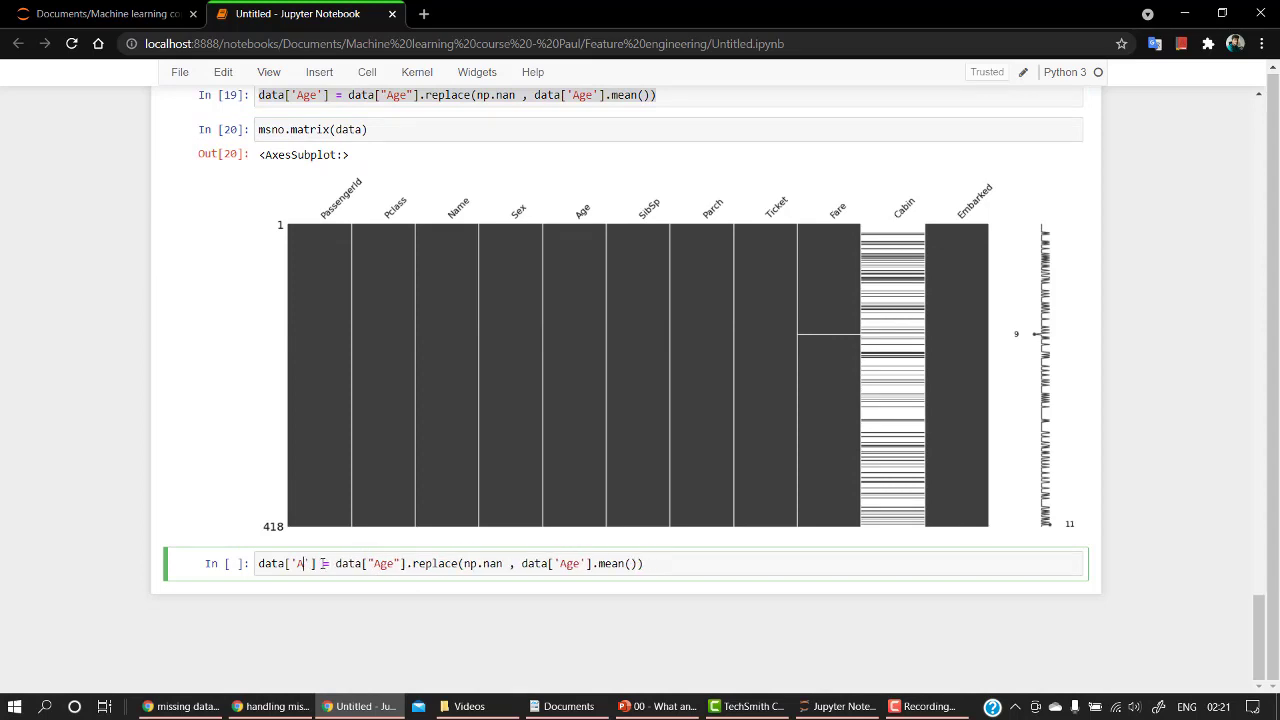
{"action": "key", "text": "BackSpace"}
{"action": "key", "text": "BackSpace"}
{"action": "key", "text": "BackSpace"}
{"action": "type", "text": "Fare"}
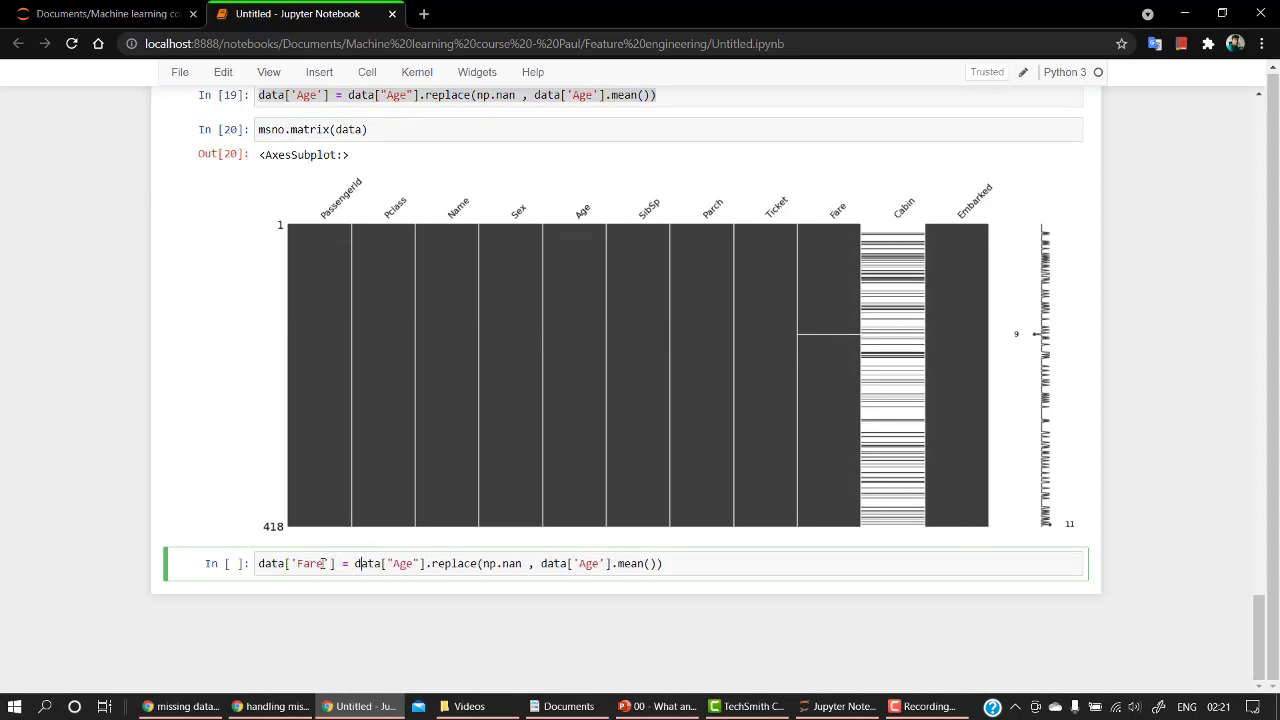
{"action": "key", "text": "BackSpace"}
{"action": "key", "text": "BackSpace"}
{"action": "key", "text": "BackSpace"}
{"action": "type", "text": "F"}
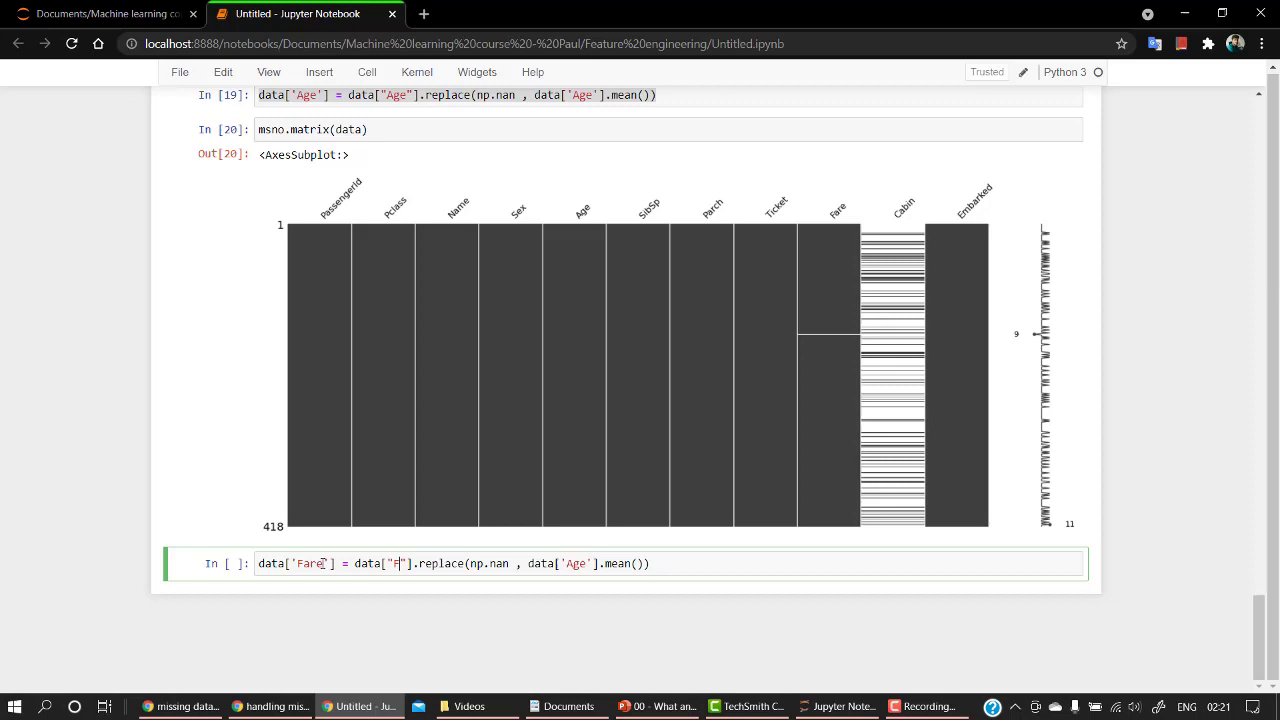
{"action": "type", "text": "are"}
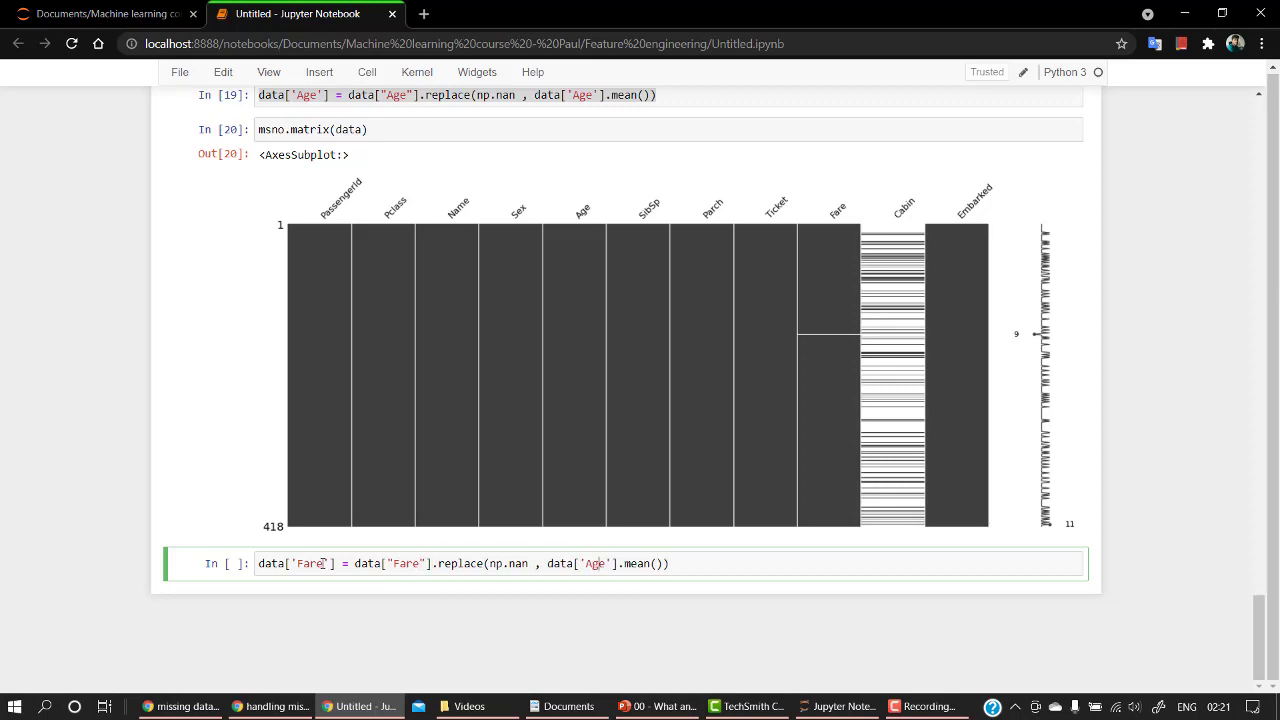
{"action": "key", "text": "BackSpace"}
{"action": "key", "text": "BackSpace"}
{"action": "key", "text": "BackSpace"}
{"action": "type", "text": "Fare"}
{"action": "key", "text": "shift+Return"}
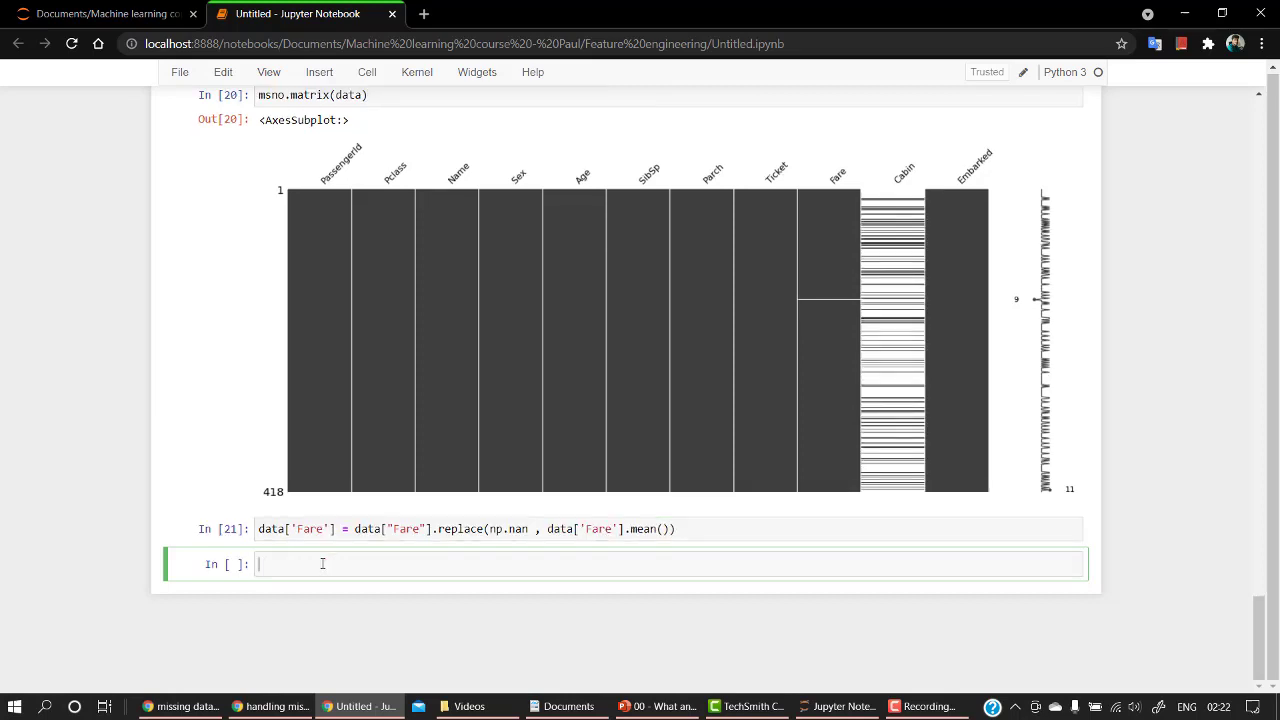
- Redraw msno.matrix(data) showing gaps remaining only in Cabin
{"action": "left_click_drag", "start_coordinate": [372, 95], "coordinate": [256, 95]}
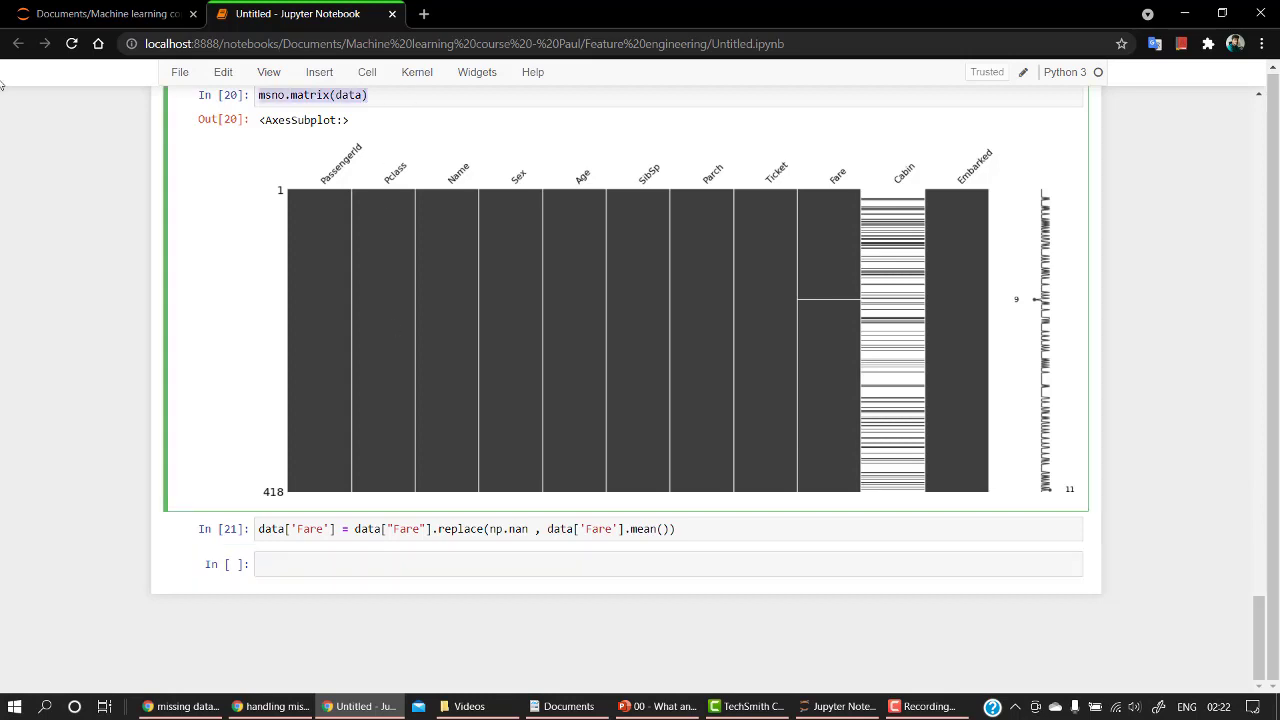
{"action": "key", "text": "ctrl+c"}
{"action": "left_click", "coordinate": [368, 564]}
{"action": "key", "text": "ctrl+v"}
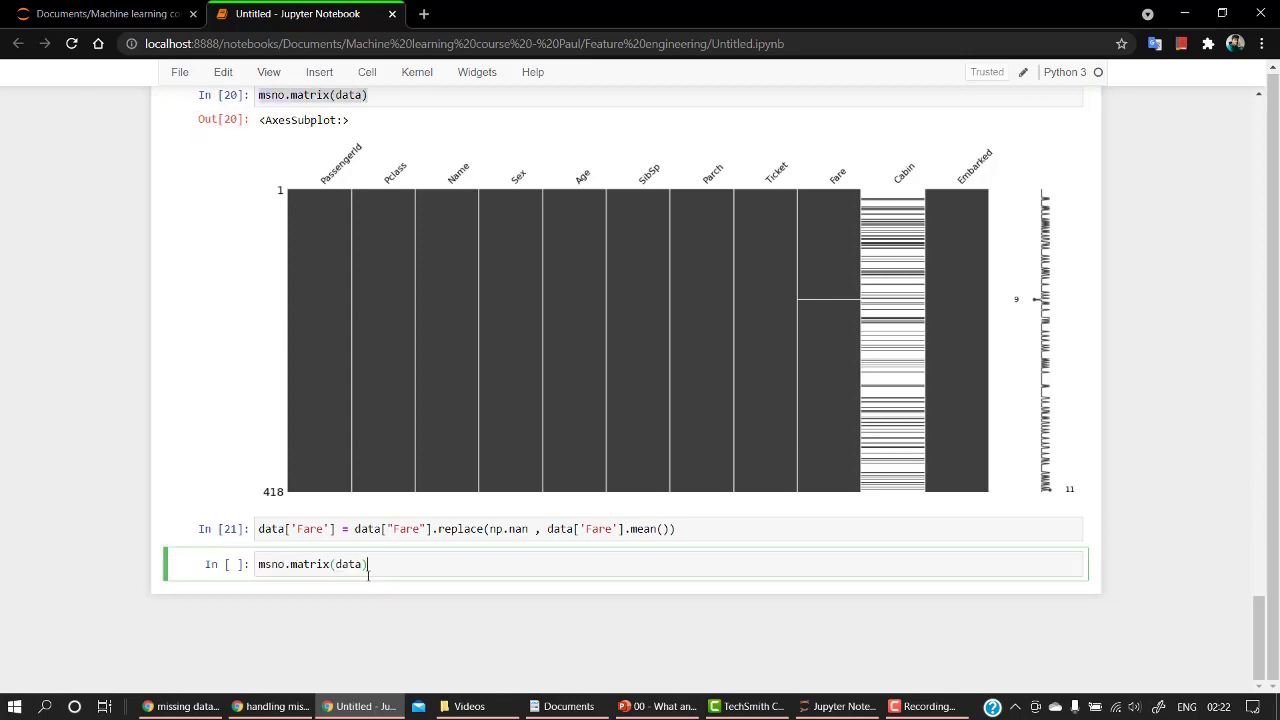
{"action": "key", "text": "shift+Return"}
{"action": "scroll", "coordinate": [560, 440], "scroll_direction": "down", "scroll_amount": 4}
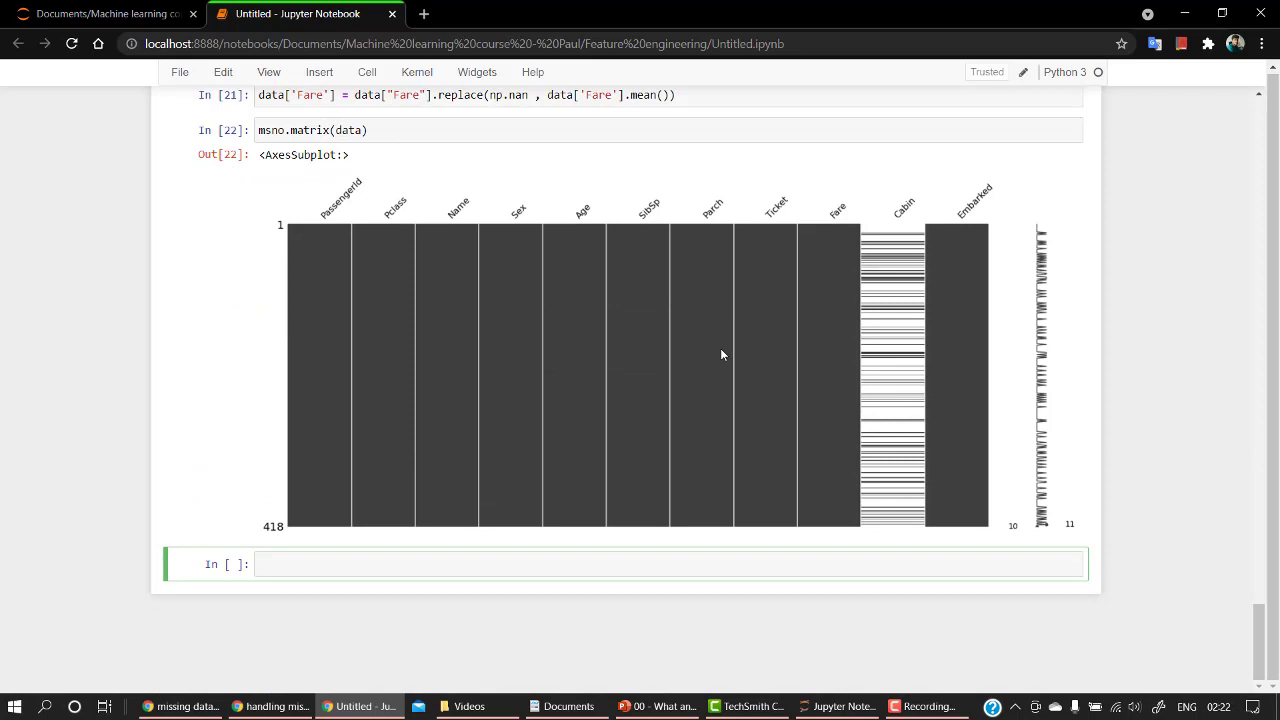
{"action": "scroll", "coordinate": [784, 318], "scroll_direction": "down", "scroll_amount": 1}
{"action": "scroll", "coordinate": [757, 358], "scroll_direction": "up", "scroll_amount": 3}
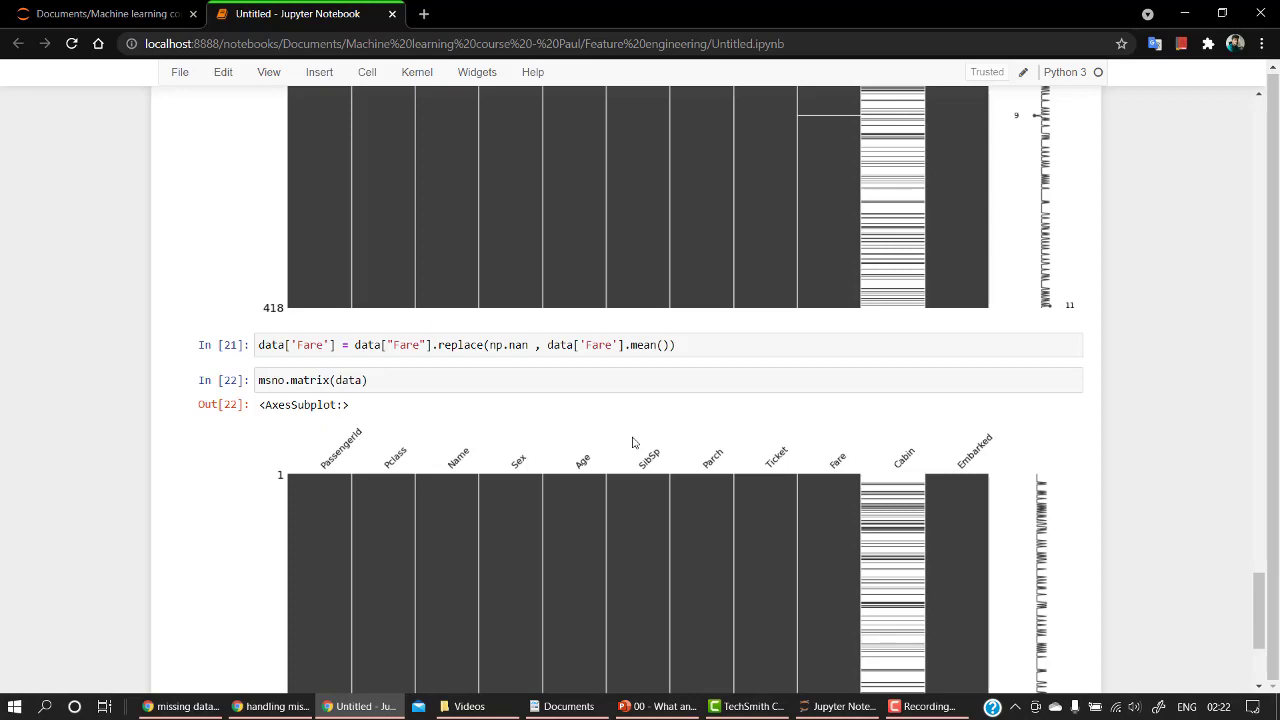
{"action": "scroll", "coordinate": [633, 441], "scroll_direction": "up", "scroll_amount": 2}
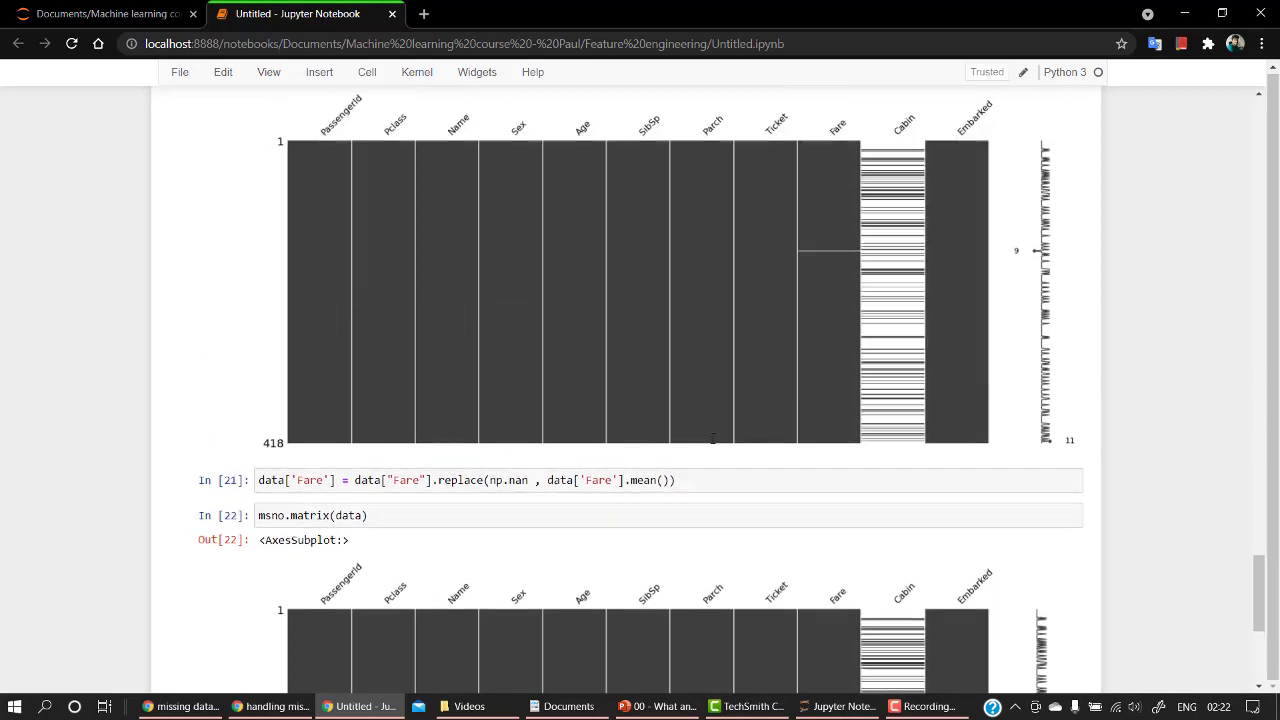
{"action": "scroll", "coordinate": [633, 441], "scroll_direction": "down", "scroll_amount": 5}
{"action": "left_click_drag", "start_coordinate": [1262, 644], "coordinate": [1262, 130]}
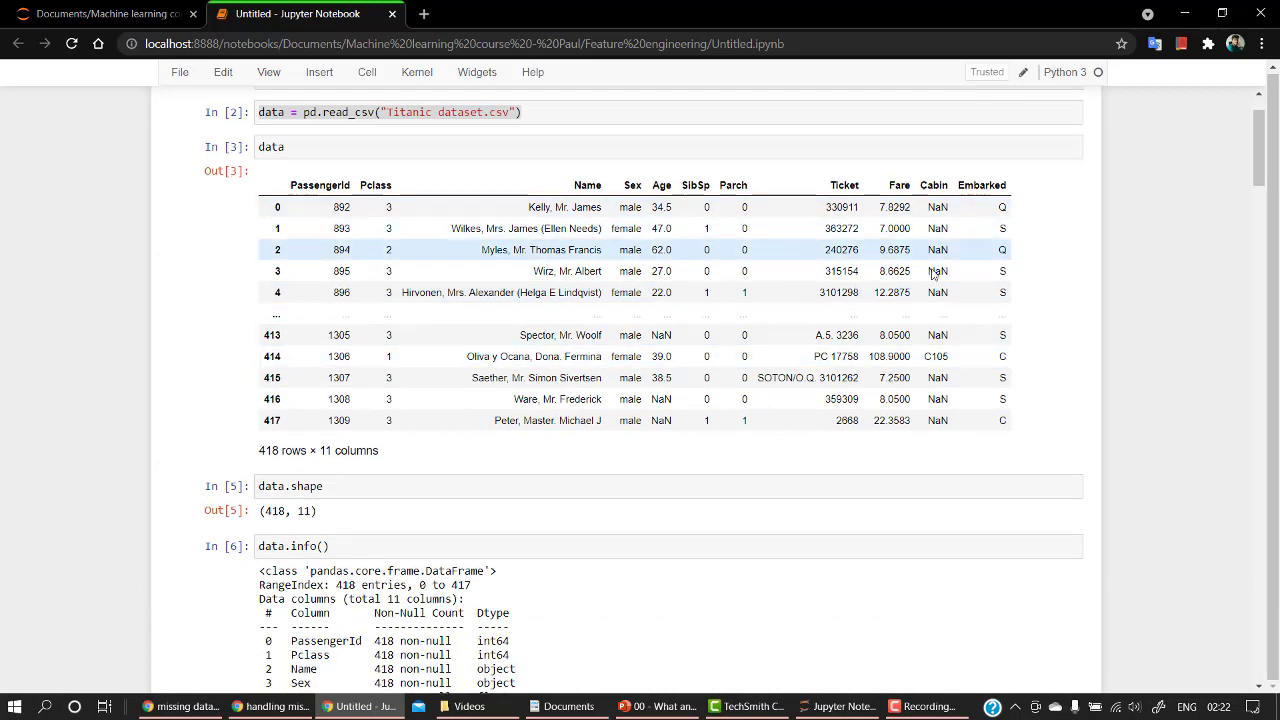
{"action": "double_click", "coordinate": [938, 357]}
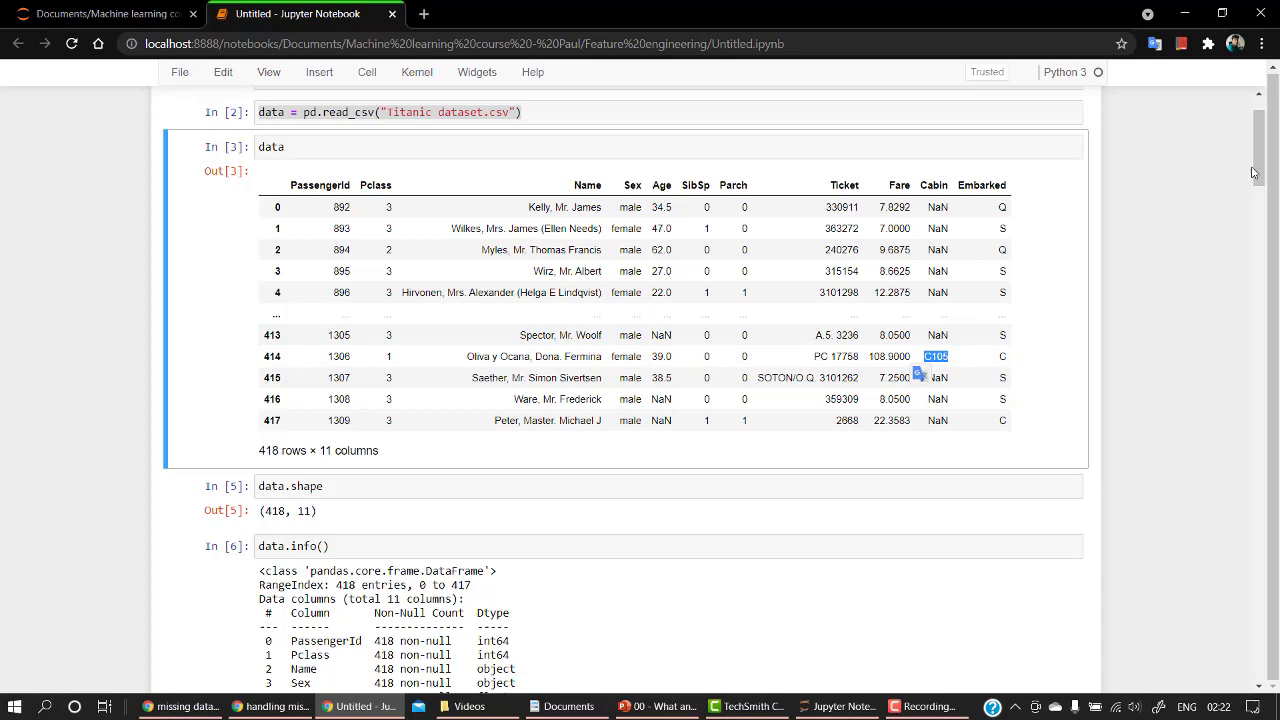
{"action": "left_click_drag", "start_coordinate": [1258, 170], "coordinate": [1258, 650]}
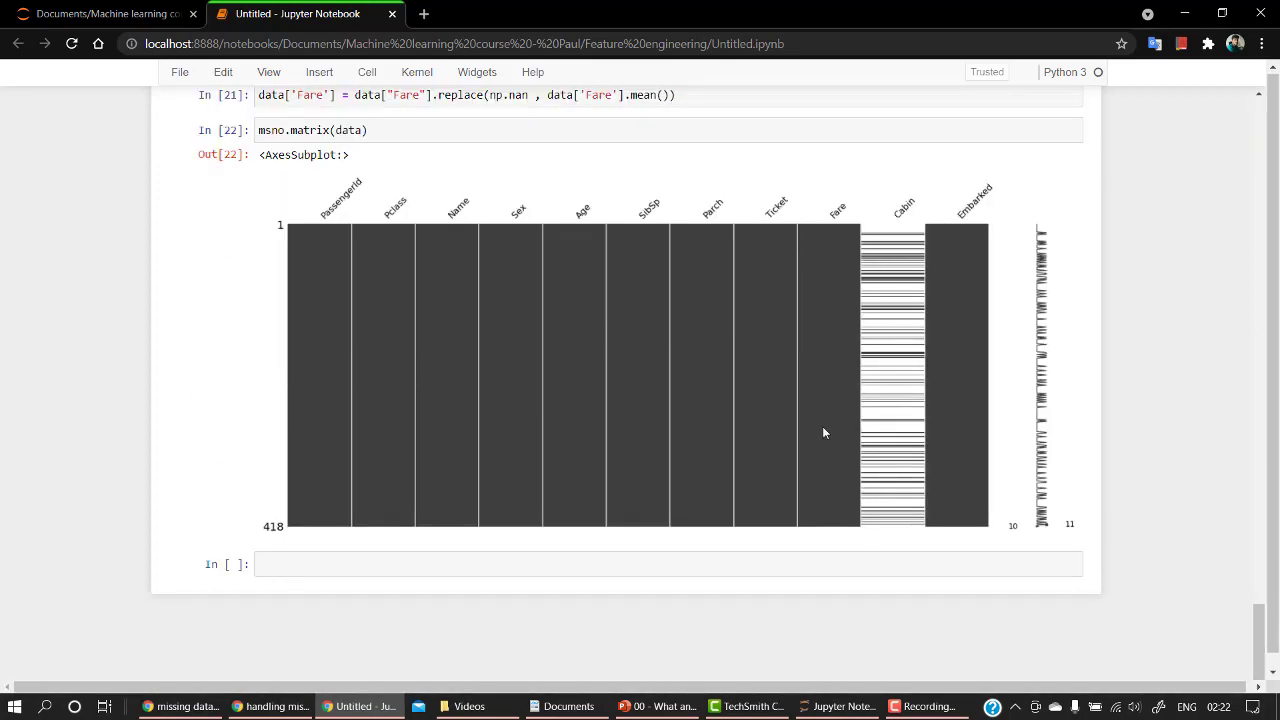
{"action": "scroll", "coordinate": [822, 426], "scroll_direction": "down", "scroll_amount": 1}
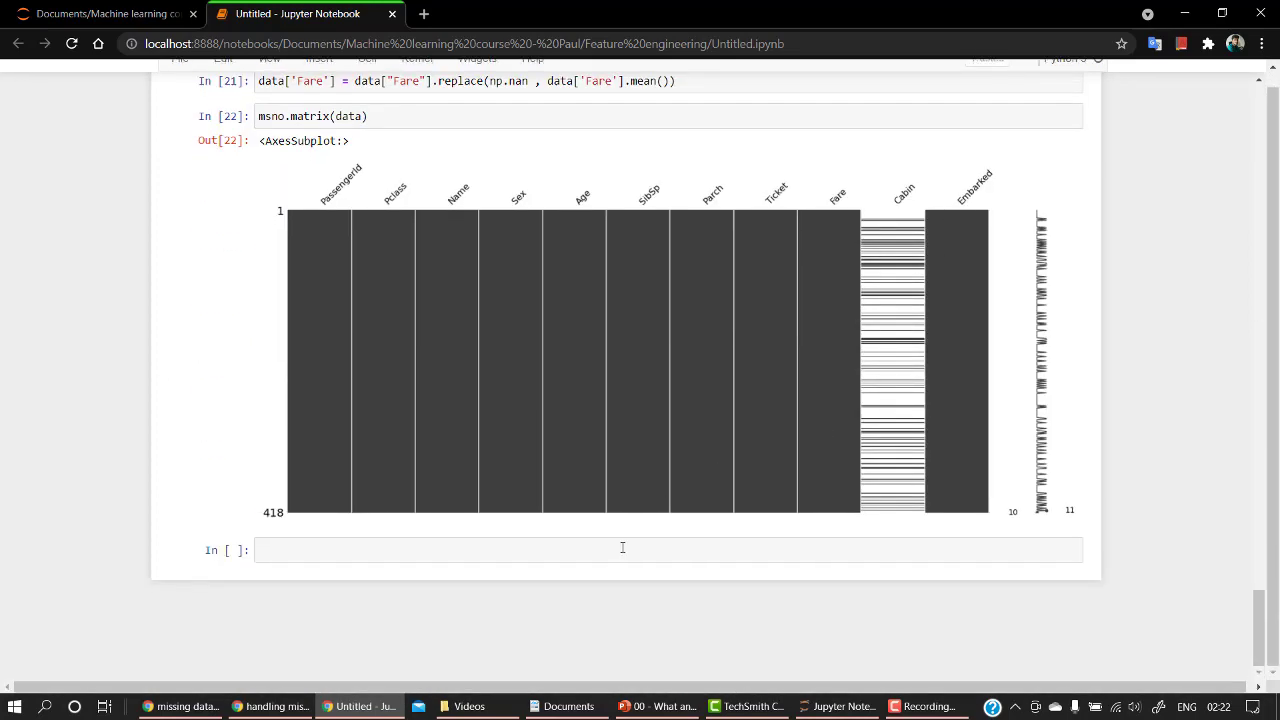
- Fill missing Cabin values with "Its empty" via fillna and display the Cabin column
{"action": "left_click", "coordinate": [572, 552]}
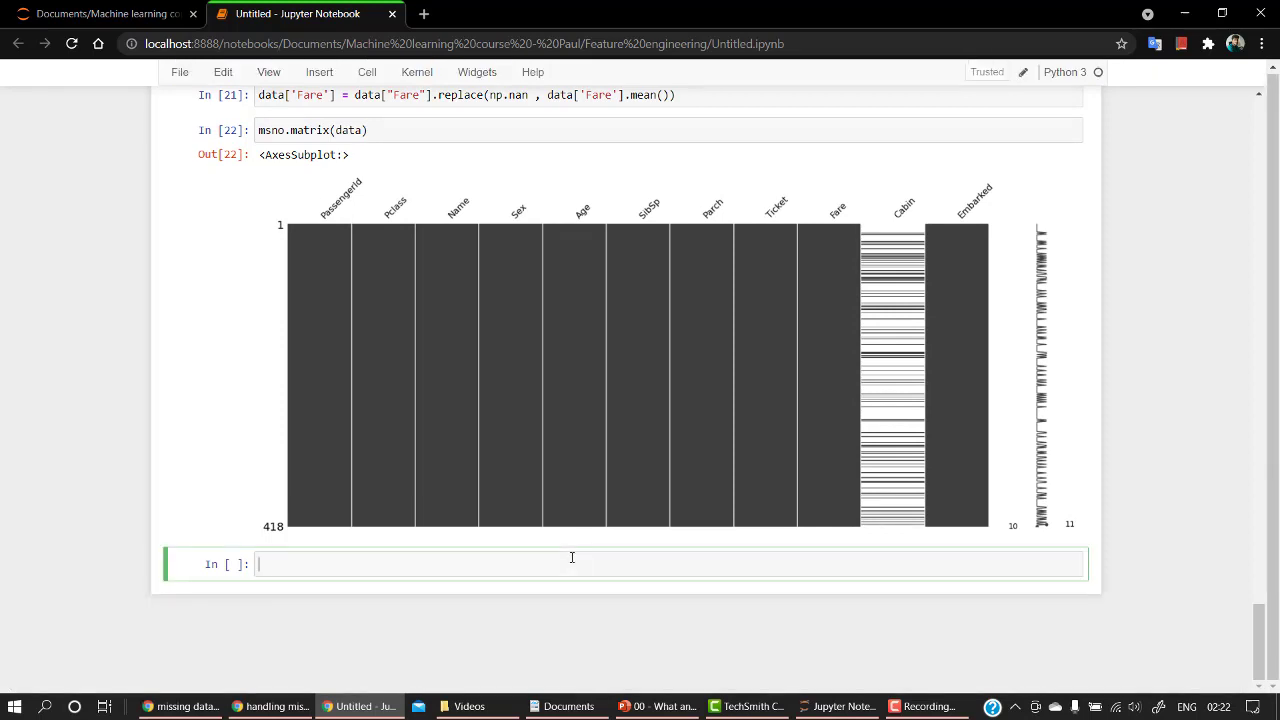
{"action": "type", "text": "data["}
{"action": "type", "text": "'Cabi"}
{"action": "type", "text": "n'] = "}
{"action": "type", "text": "data["}
{"action": "type", "text": "'Ca"}
{"action": "type", "text": "bin'].f"}
{"action": "type", "text": "illna"}
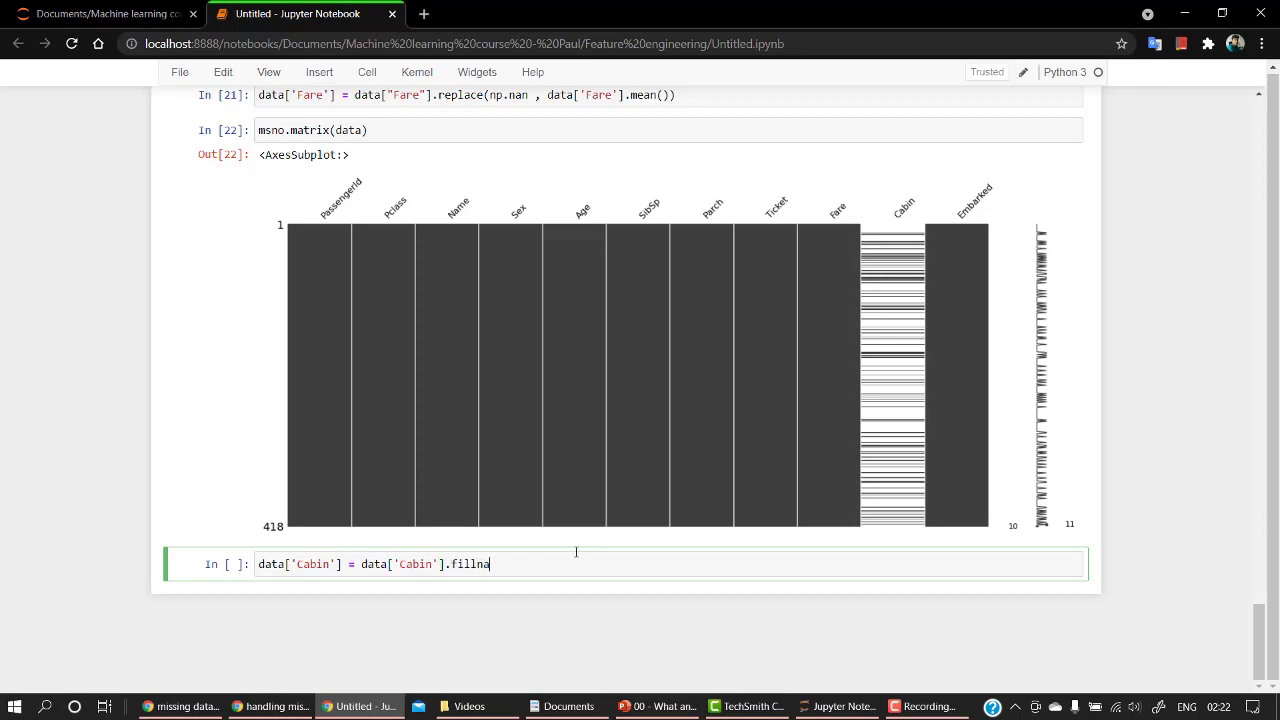
{"action": "type", "text": "("}
{"action": "type", "text": "value"}
{"action": "type", "text": " = \""}
{"action": "type", "text": "Mis"}
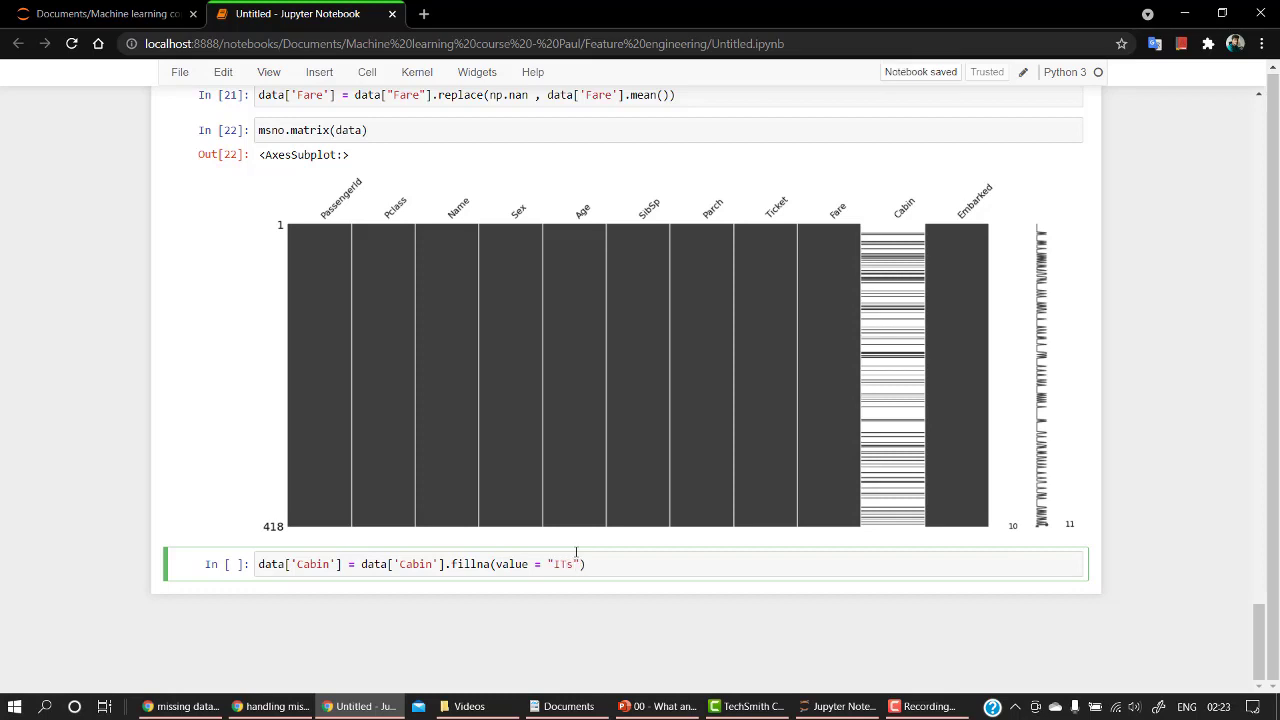
{"action": "key", "text": "BackSpace"}
{"action": "key", "text": "BackSpace"}
{"action": "type", "text": "U"}
{"action": "type", "text": "ts "}
{"action": "type", "text": "empty"}
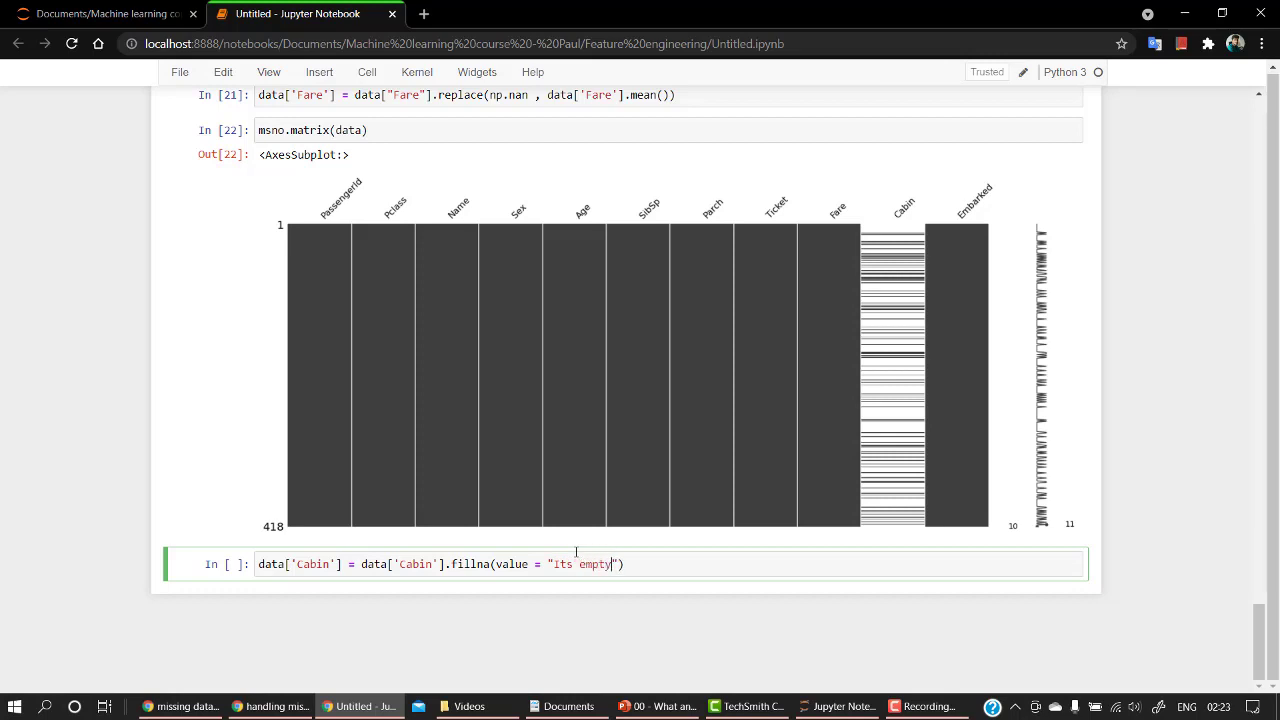
{"action": "key", "text": "shift+Return"}
{"action": "type", "text": "d"}
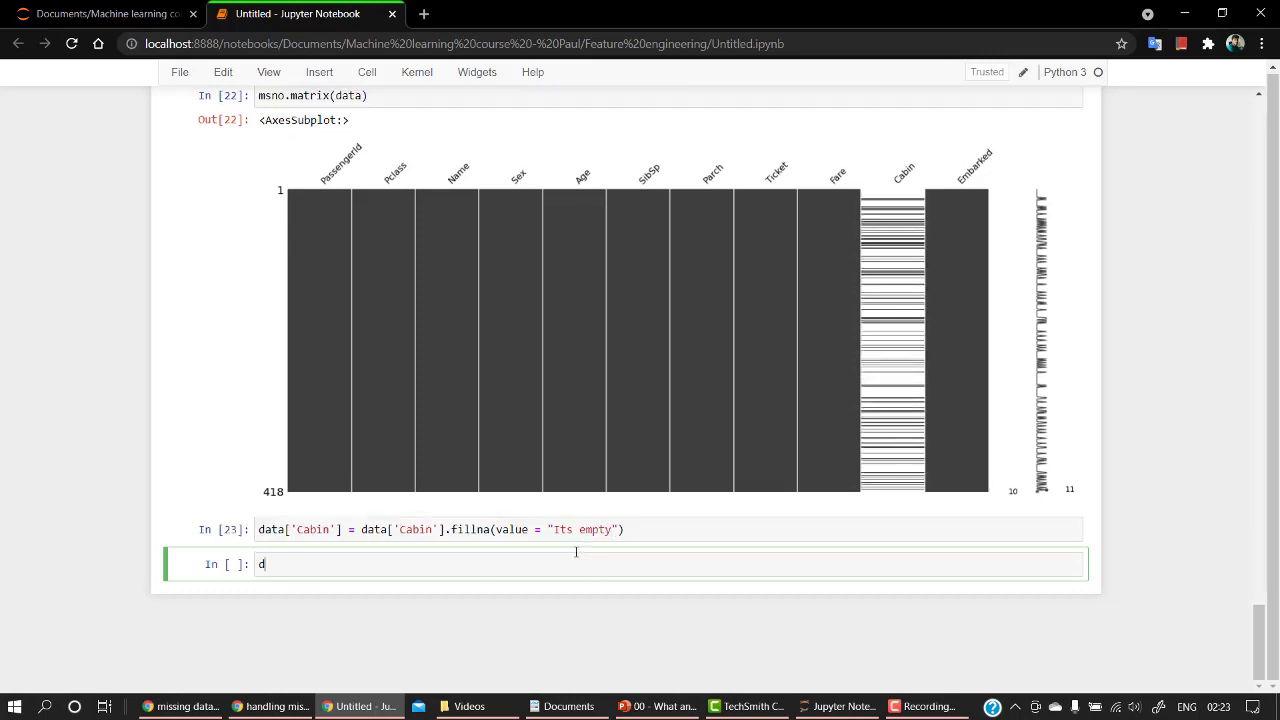
{"action": "type", "text": "ata"}
{"action": "type", "text": "['"}
{"action": "type", "text": "Cabin"}
{"action": "key", "text": "shift+Return"}
{"action": "scroll", "coordinate": [576, 557], "scroll_direction": "down", "scroll_amount": 3}
{"action": "scroll", "coordinate": [576, 557], "scroll_direction": "up", "scroll_amount": 1}
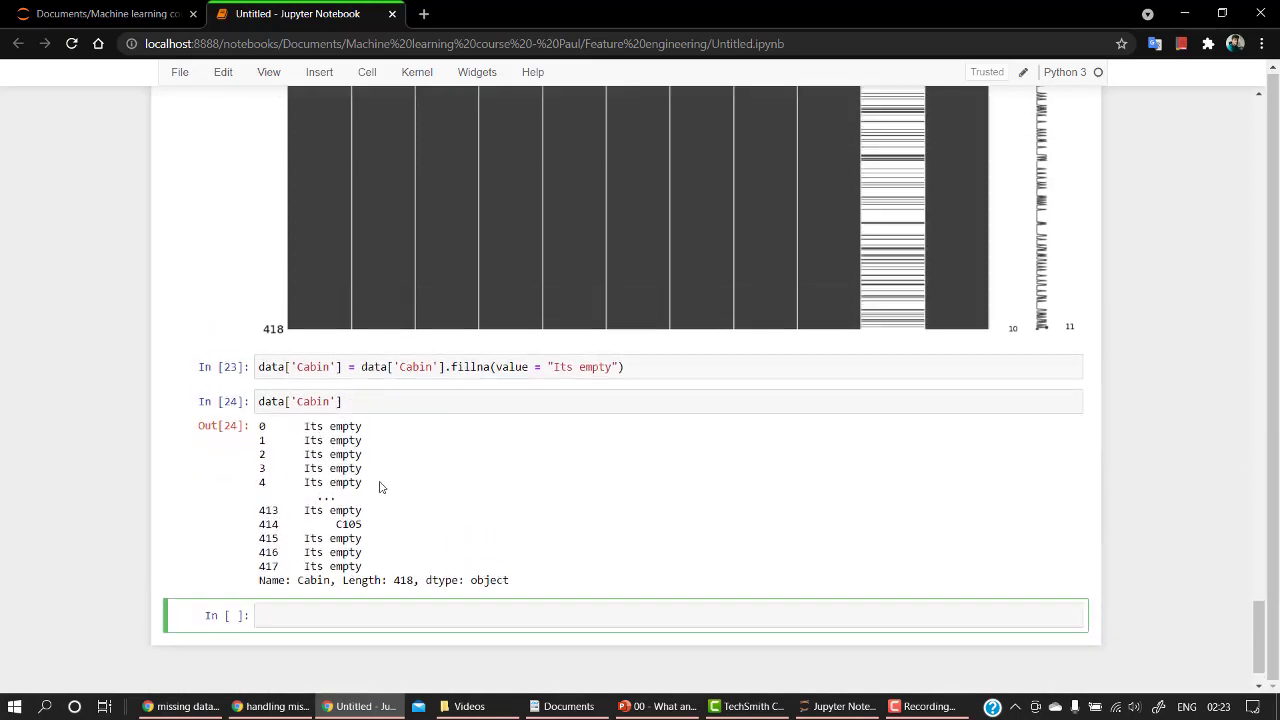
{"action": "scroll", "coordinate": [576, 557], "scroll_direction": "down", "scroll_amount": 1}
{"action": "scroll", "coordinate": [576, 557], "scroll_direction": "up", "scroll_amount": 1}
{"action": "scroll", "coordinate": [317, 463], "scroll_direction": "down", "scroll_amount": 1}
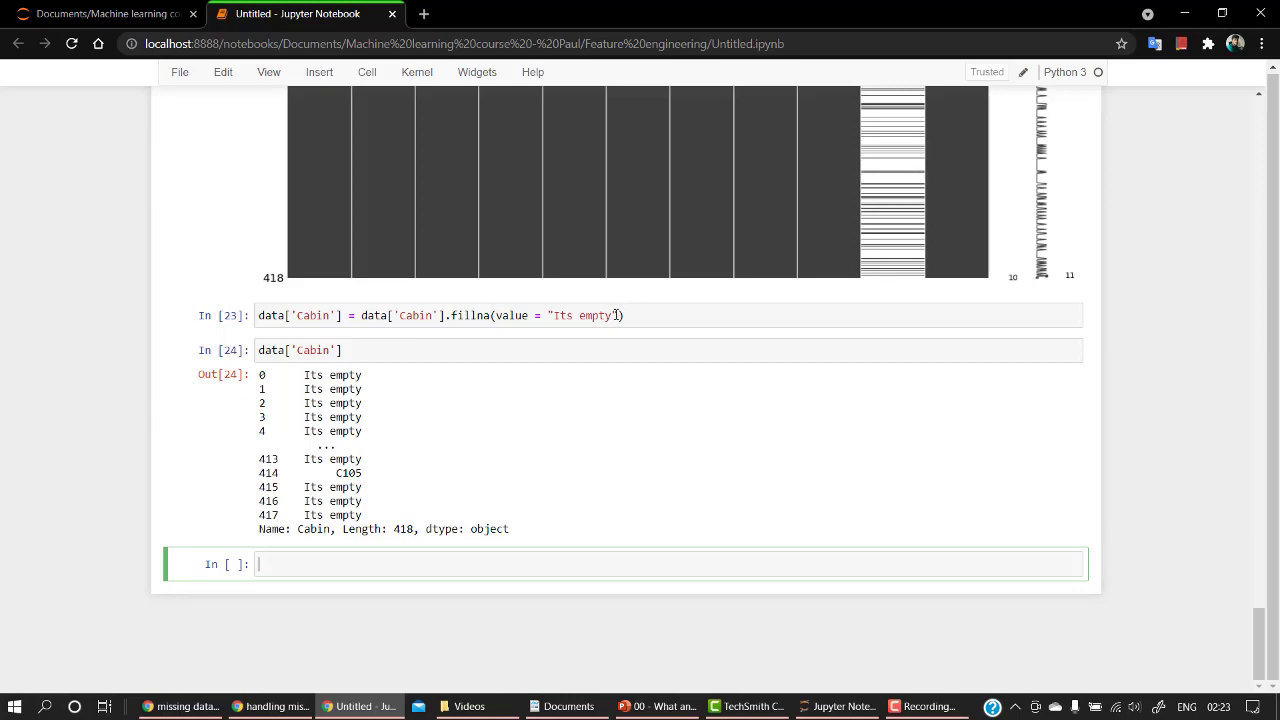
{"action": "left_click_drag", "start_coordinate": [614, 315], "coordinate": [548, 315]}
{"action": "scroll", "coordinate": [558, 331], "scroll_direction": "up", "scroll_amount": 2}
{"action": "scroll", "coordinate": [558, 331], "scroll_direction": "up", "scroll_amount": 5}
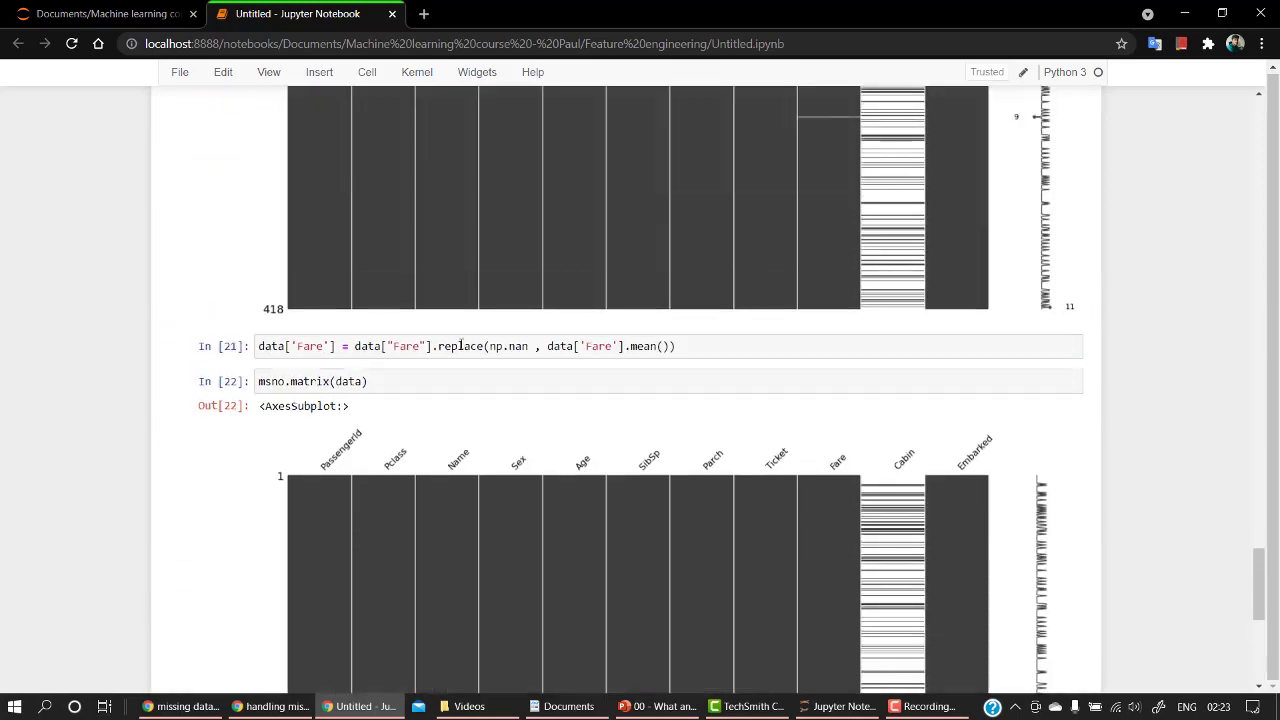
{"action": "scroll", "coordinate": [466, 361], "scroll_direction": "up", "scroll_amount": 4}
{"action": "scroll", "coordinate": [466, 361], "scroll_direction": "up", "scroll_amount": 2}
{"action": "scroll", "coordinate": [469, 361], "scroll_direction": "down", "scroll_amount": 2}
{"action": "scroll", "coordinate": [469, 361], "scroll_direction": "up", "scroll_amount": 3}
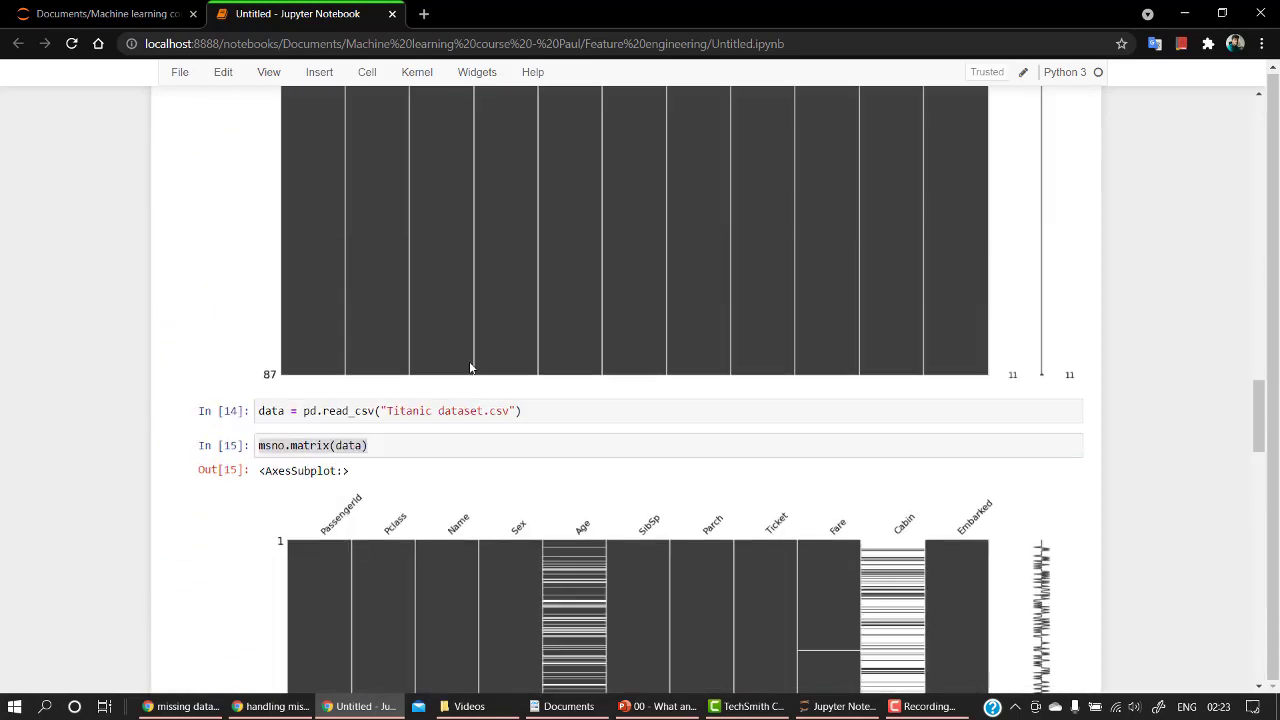
{"action": "scroll", "coordinate": [485, 418], "scroll_direction": "down", "scroll_amount": 3}
{"action": "scroll", "coordinate": [485, 418], "scroll_direction": "down", "scroll_amount": 5}
{"action": "scroll", "coordinate": [511, 535], "scroll_direction": "down", "scroll_amount": 3}
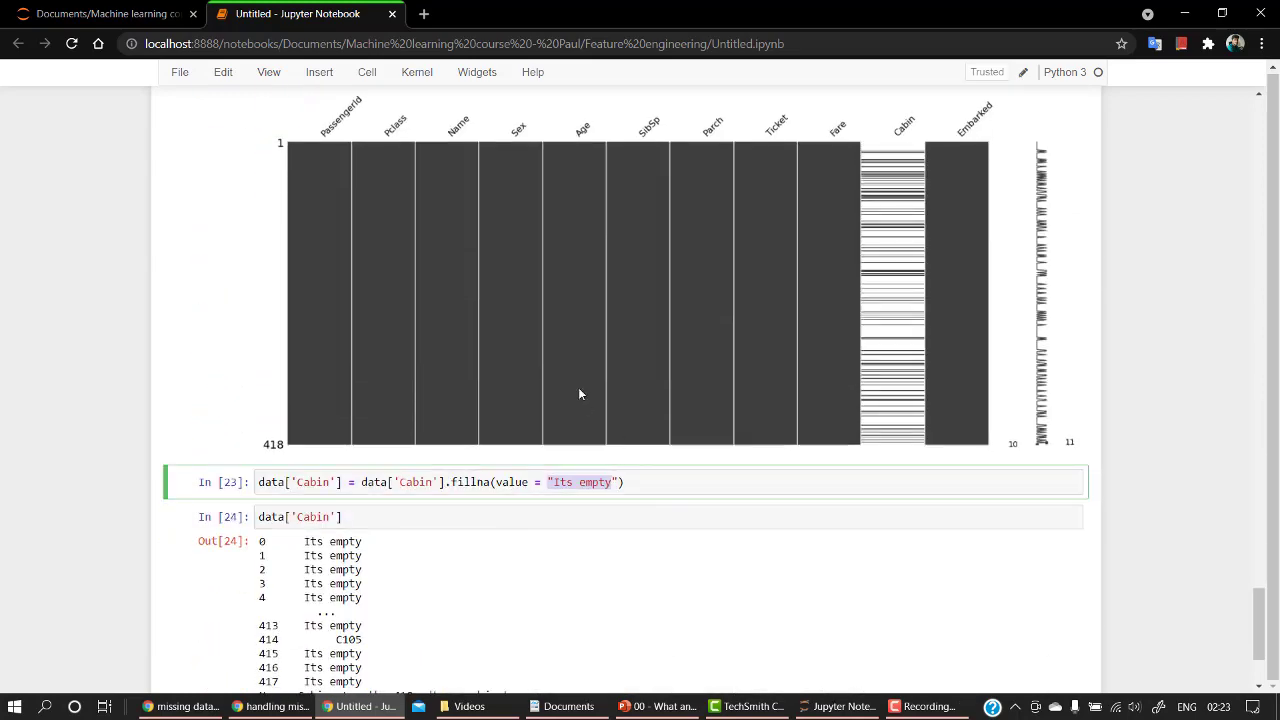
{"action": "scroll", "coordinate": [578, 387], "scroll_direction": "up", "scroll_amount": 5}
{"action": "left_click_drag", "start_coordinate": [368, 298], "coordinate": [133, 289]}
{"action": "key", "text": "ctrl+c"}
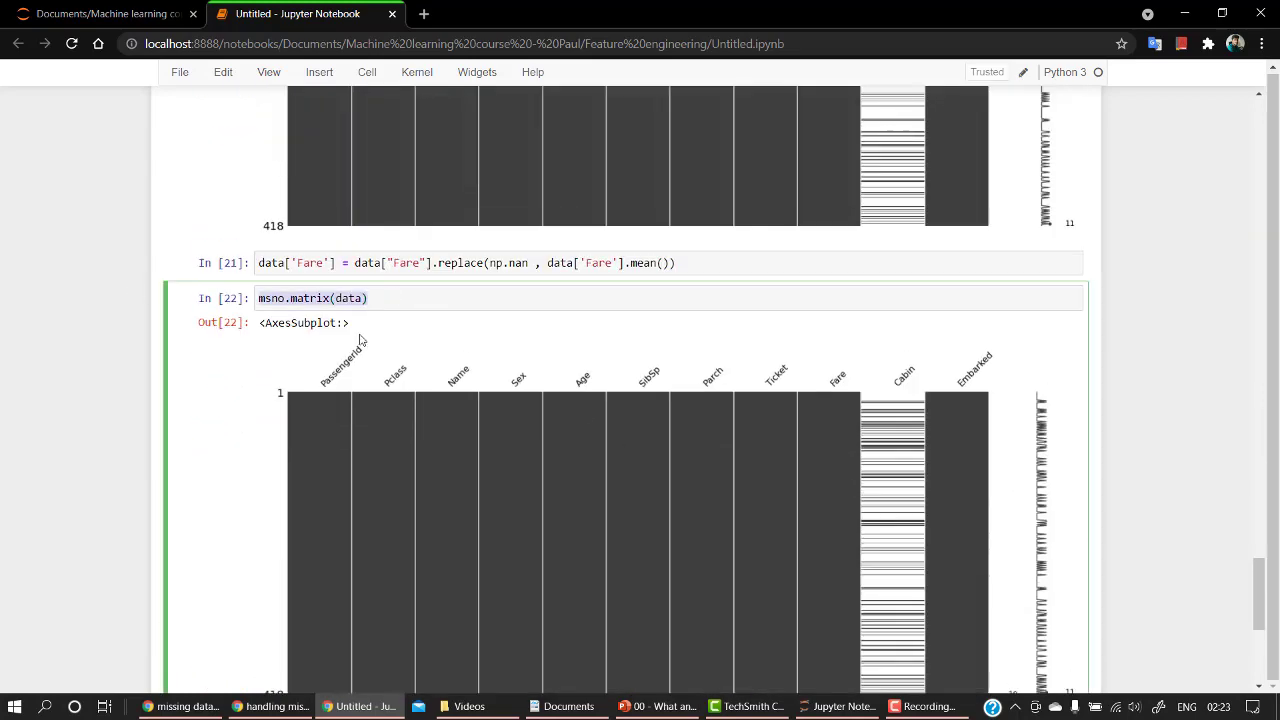
{"action": "scroll", "coordinate": [460, 400], "scroll_direction": "down", "scroll_amount": 8}
{"action": "left_click", "coordinate": [480, 565]}
{"action": "key", "text": "ctrl+v"}
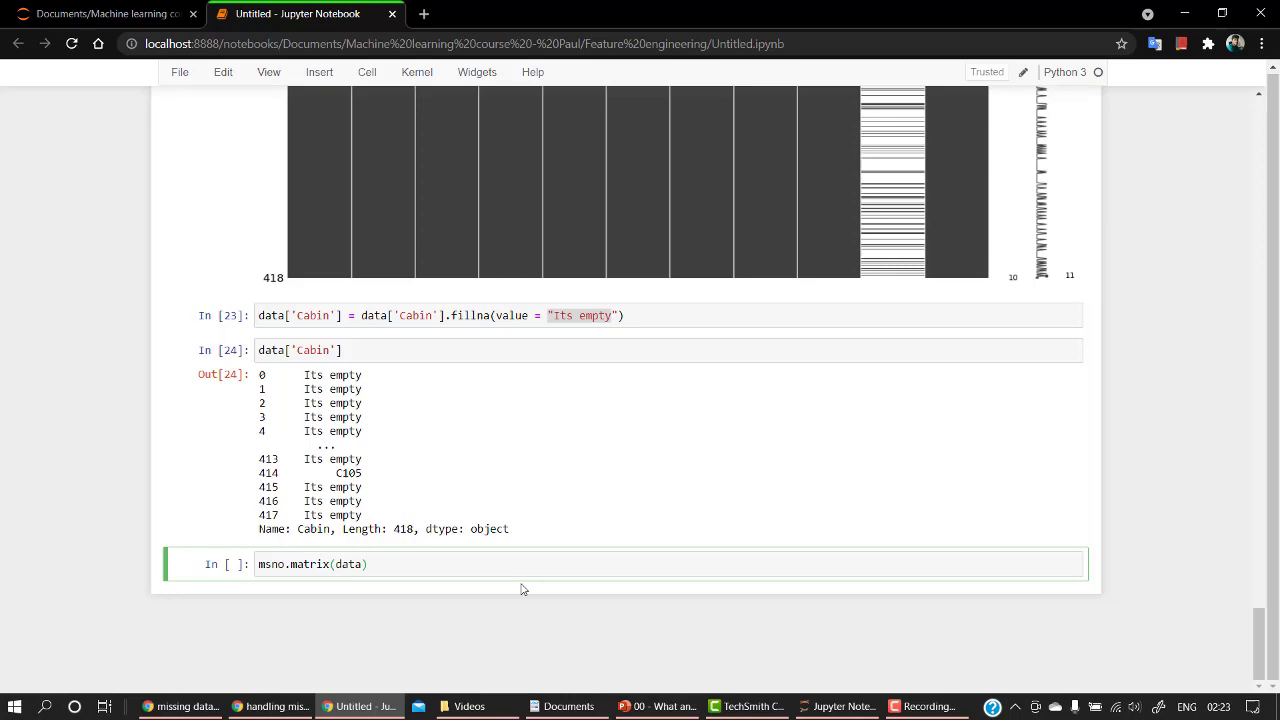
{"action": "key", "text": "shift+Return"}
{"action": "scroll", "coordinate": [520, 582], "scroll_direction": "down", "scroll_amount": 4}
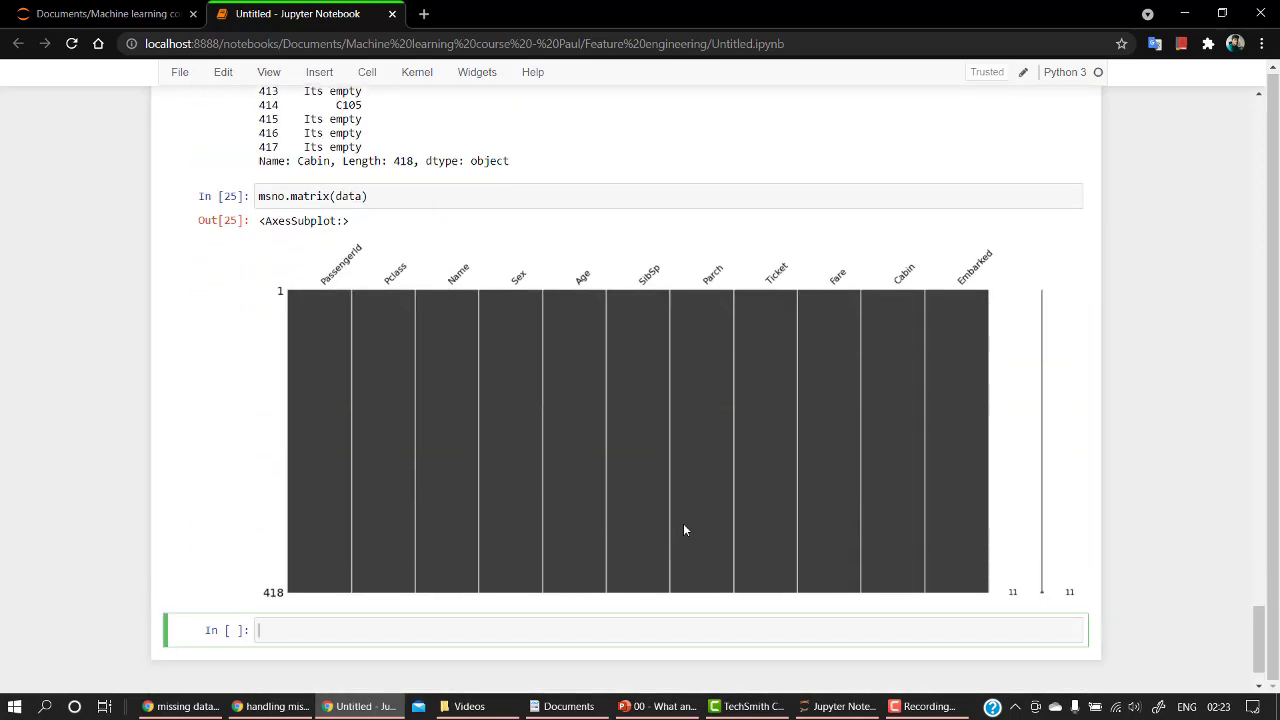
{"action": "scroll", "coordinate": [683, 523], "scroll_direction": "up", "scroll_amount": 5}
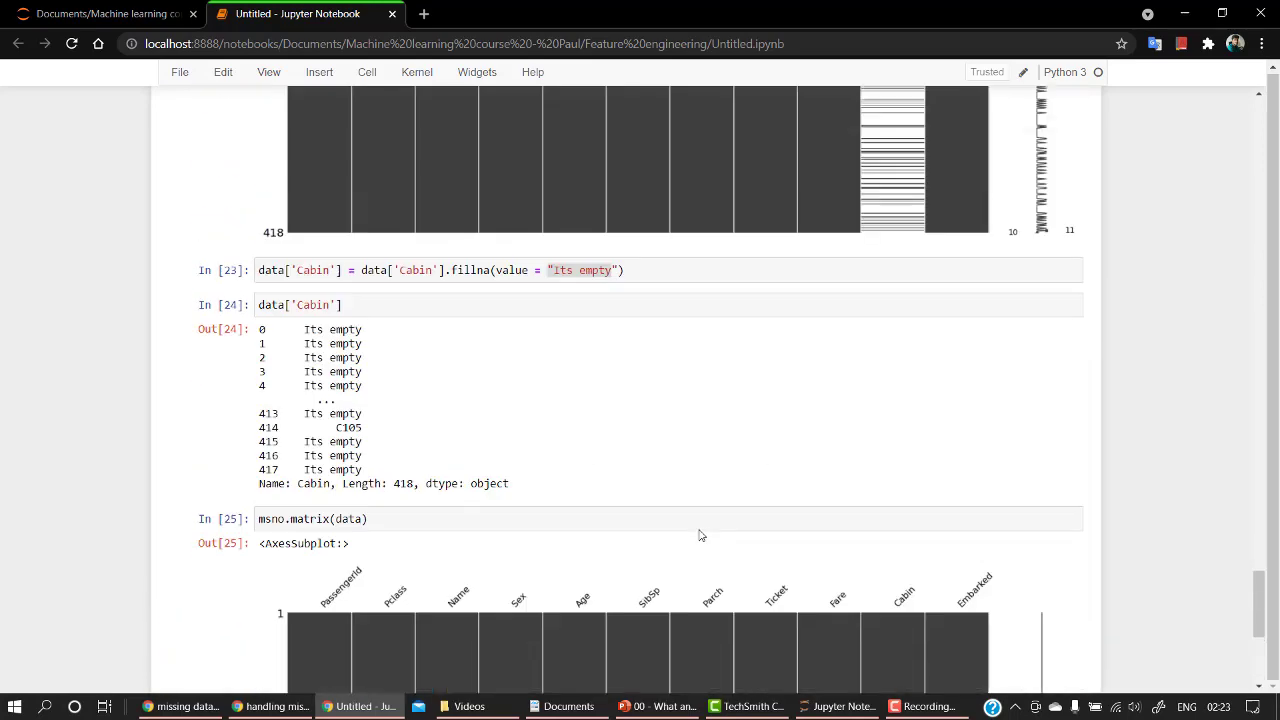
{"action": "scroll", "coordinate": [535, 510], "scroll_direction": "up", "scroll_amount": 4}
{"action": "scroll", "coordinate": [535, 514], "scroll_direction": "up", "scroll_amount": 6}
{"action": "scroll", "coordinate": [535, 514], "scroll_direction": "up", "scroll_amount": 5}
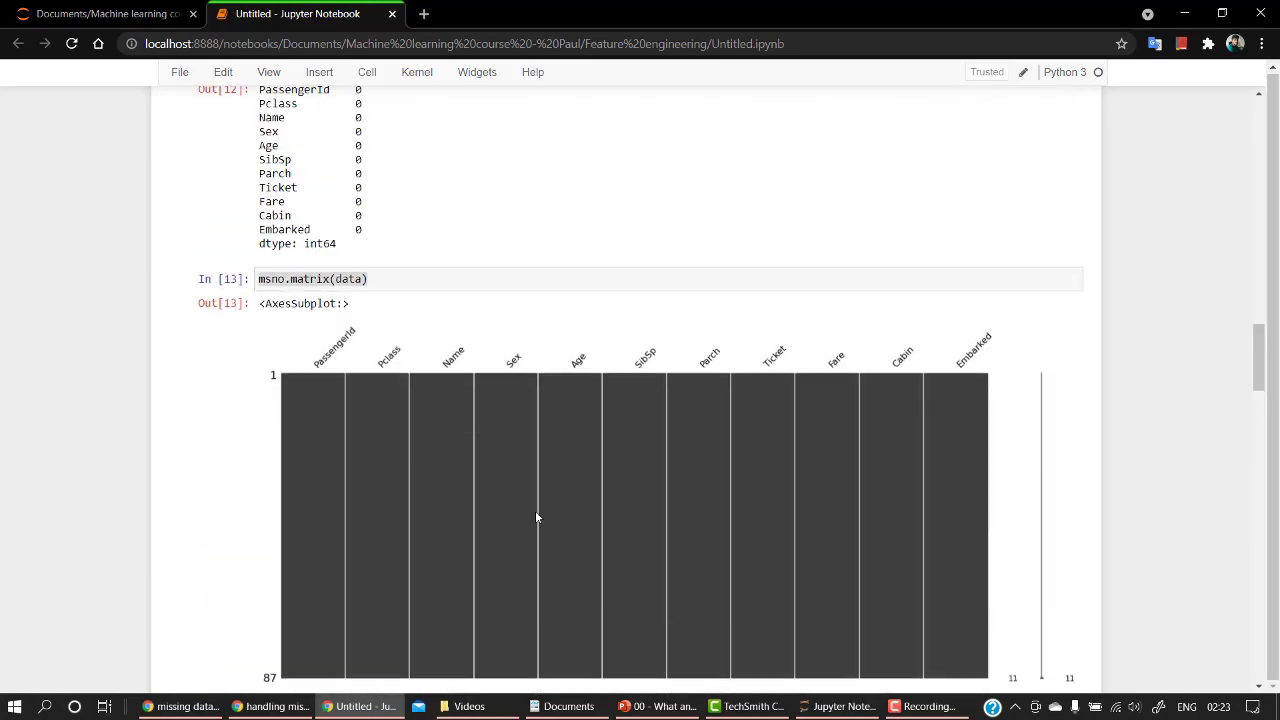
{"action": "scroll", "coordinate": [535, 514], "scroll_direction": "down", "scroll_amount": 3}
{"action": "scroll", "coordinate": [547, 487], "scroll_direction": "down", "scroll_amount": 1}
{"action": "left_click_drag", "start_coordinate": [525, 464], "coordinate": [230, 455]}
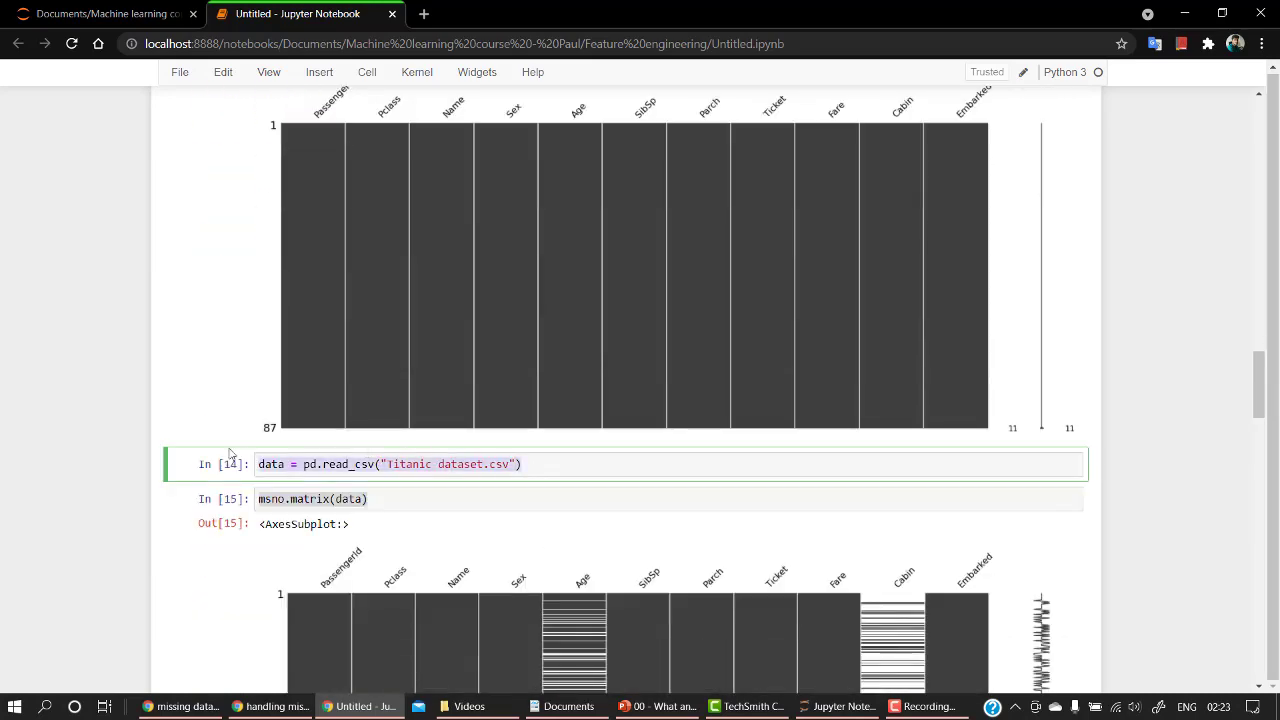
{"action": "scroll", "coordinate": [459, 610], "scroll_direction": "down", "scroll_amount": 5}
{"action": "scroll", "coordinate": [459, 610], "scroll_direction": "down", "scroll_amount": 5}
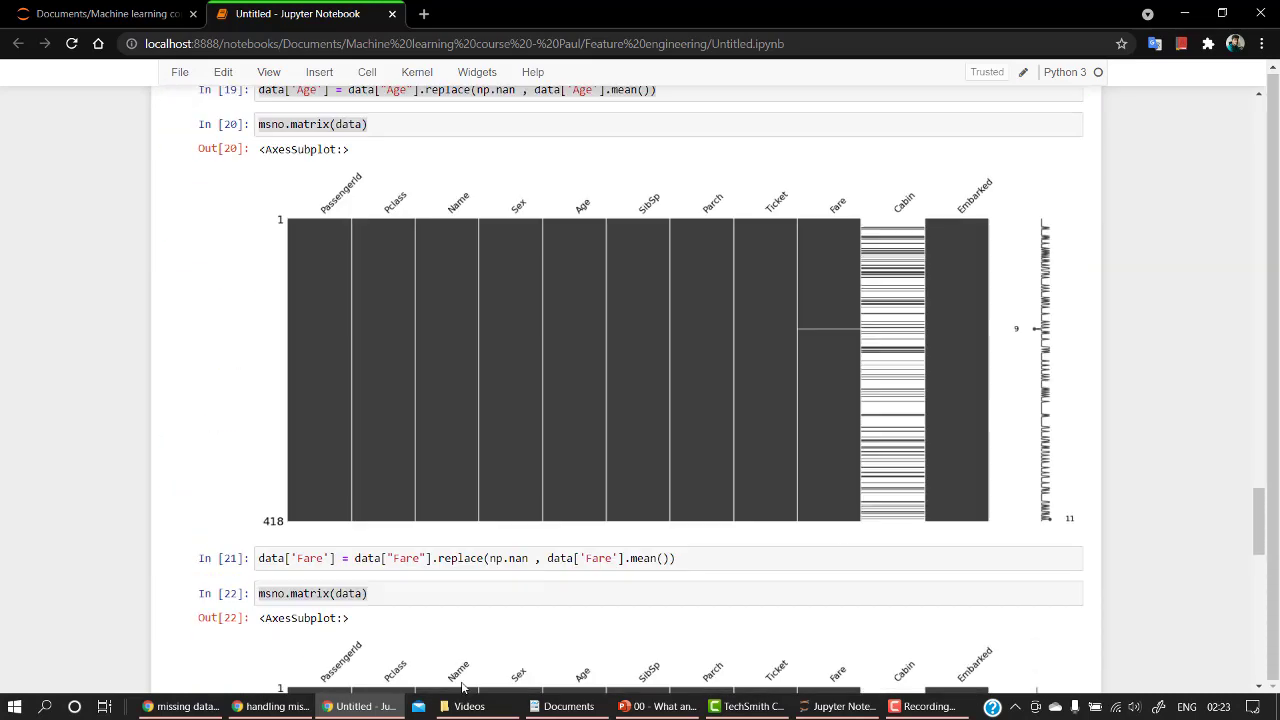
{"action": "scroll", "coordinate": [426, 646], "scroll_direction": "down", "scroll_amount": 4}
{"action": "scroll", "coordinate": [426, 646], "scroll_direction": "down", "scroll_amount": 3}
- Reload the Titanic data with read_csv and redraw the msno.matrix of missing values
{"action": "left_click", "coordinate": [361, 564]}
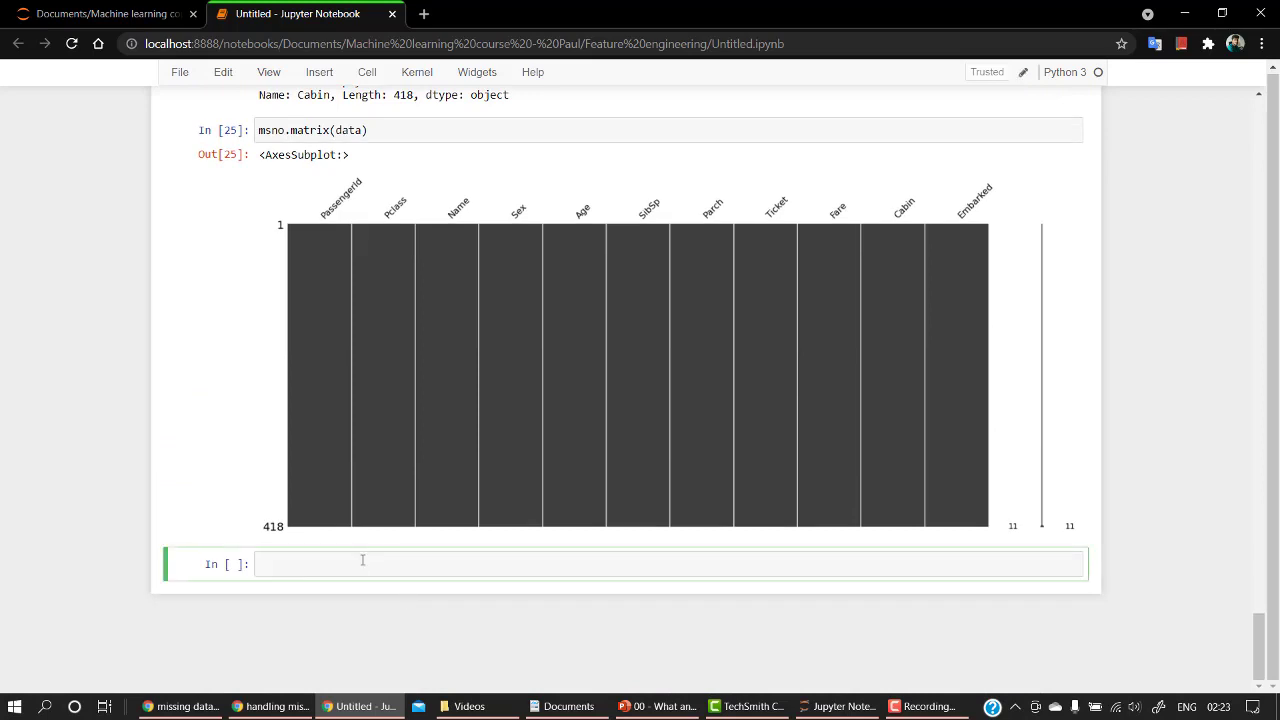
{"action": "key", "text": "ctrl+v"}
{"action": "key", "text": "shift+Return"}
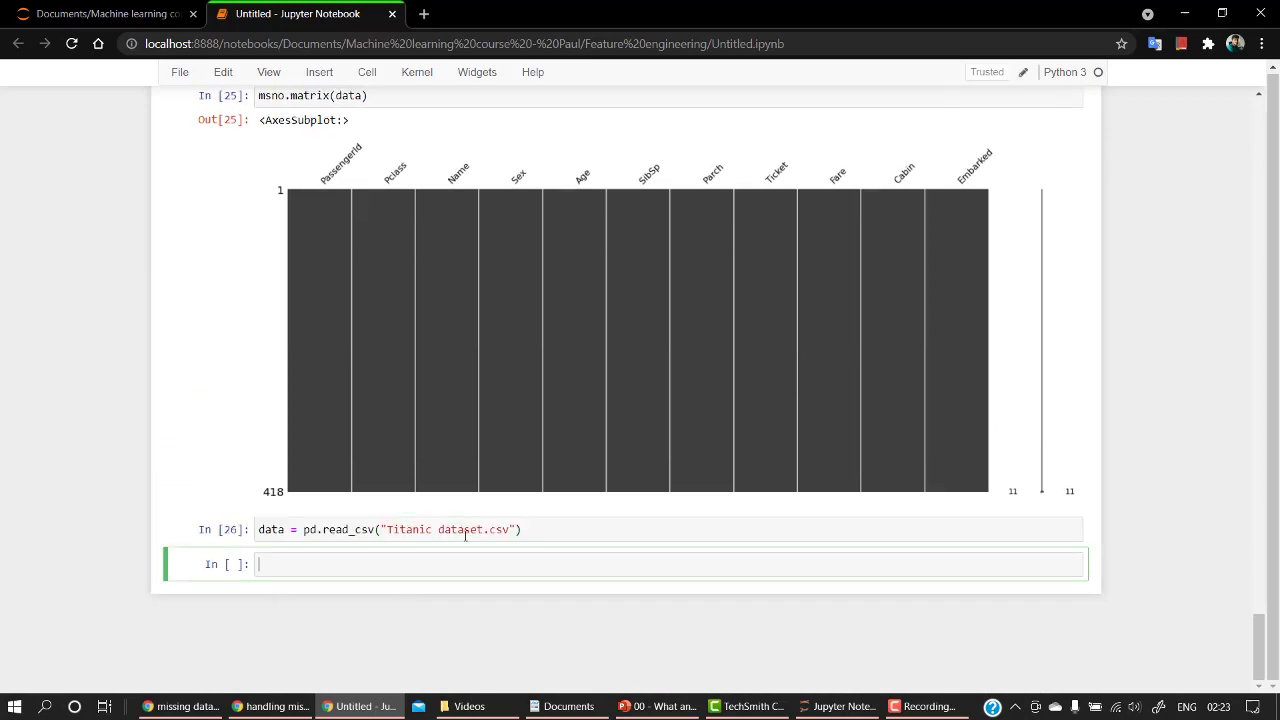
{"action": "scroll", "coordinate": [466, 537], "scroll_direction": "up", "scroll_amount": 4}
{"action": "left_click", "coordinate": [418, 285]}
{"action": "key", "text": "shift+Return"}
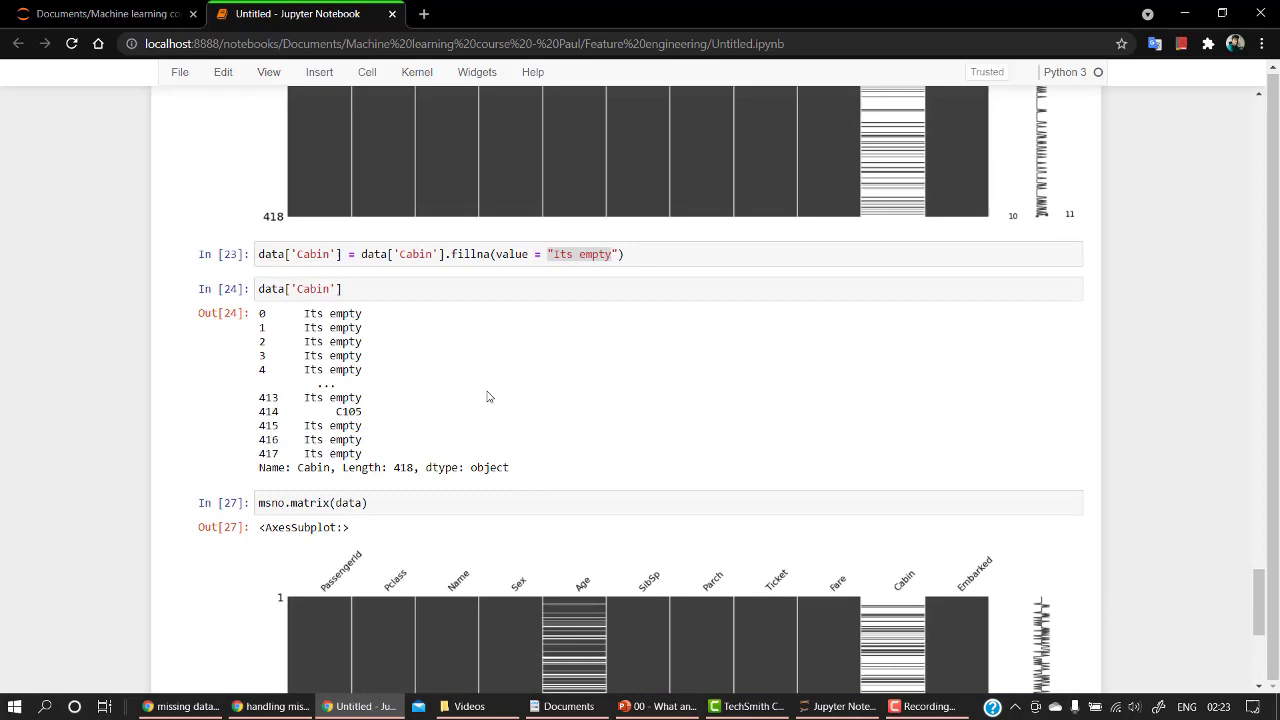
{"action": "scroll", "coordinate": [488, 397], "scroll_direction": "down", "scroll_amount": 1}
{"action": "scroll", "coordinate": [488, 397], "scroll_direction": "up", "scroll_amount": 2}
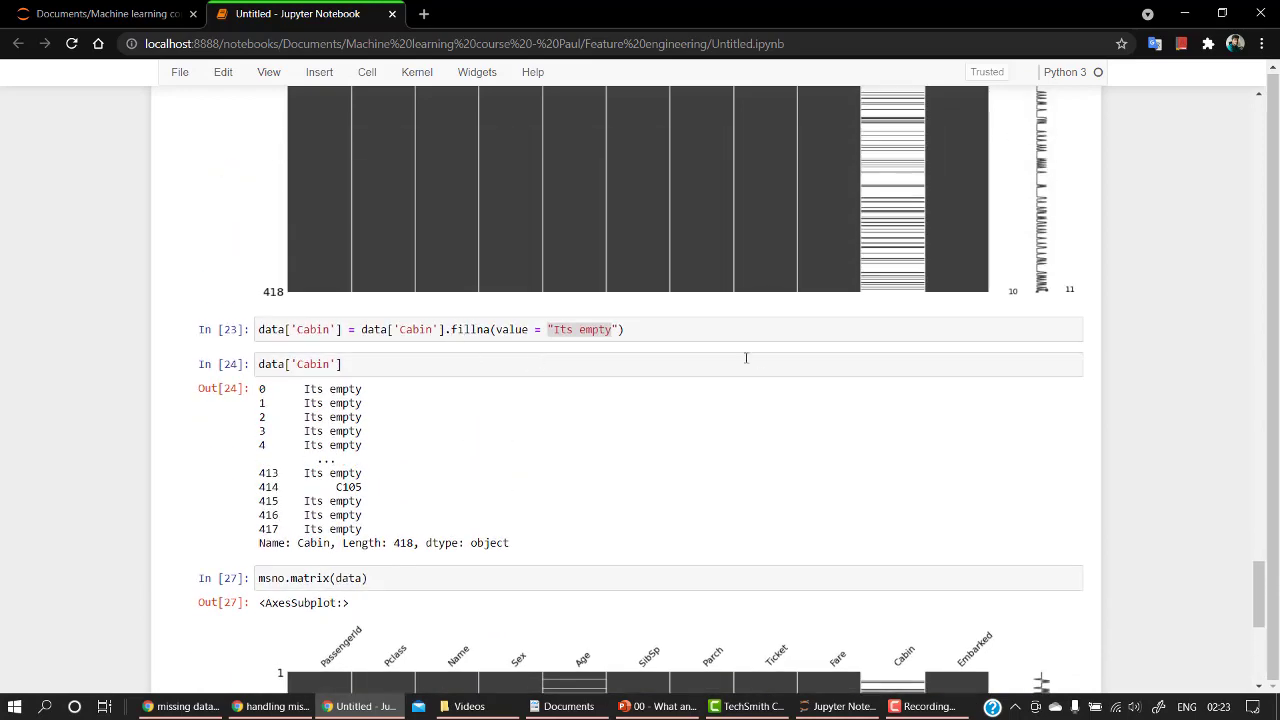
- Change the Cabin fillna value to "U", rerun it and display the filled Cabin column
{"action": "left_click", "coordinate": [612, 329]}
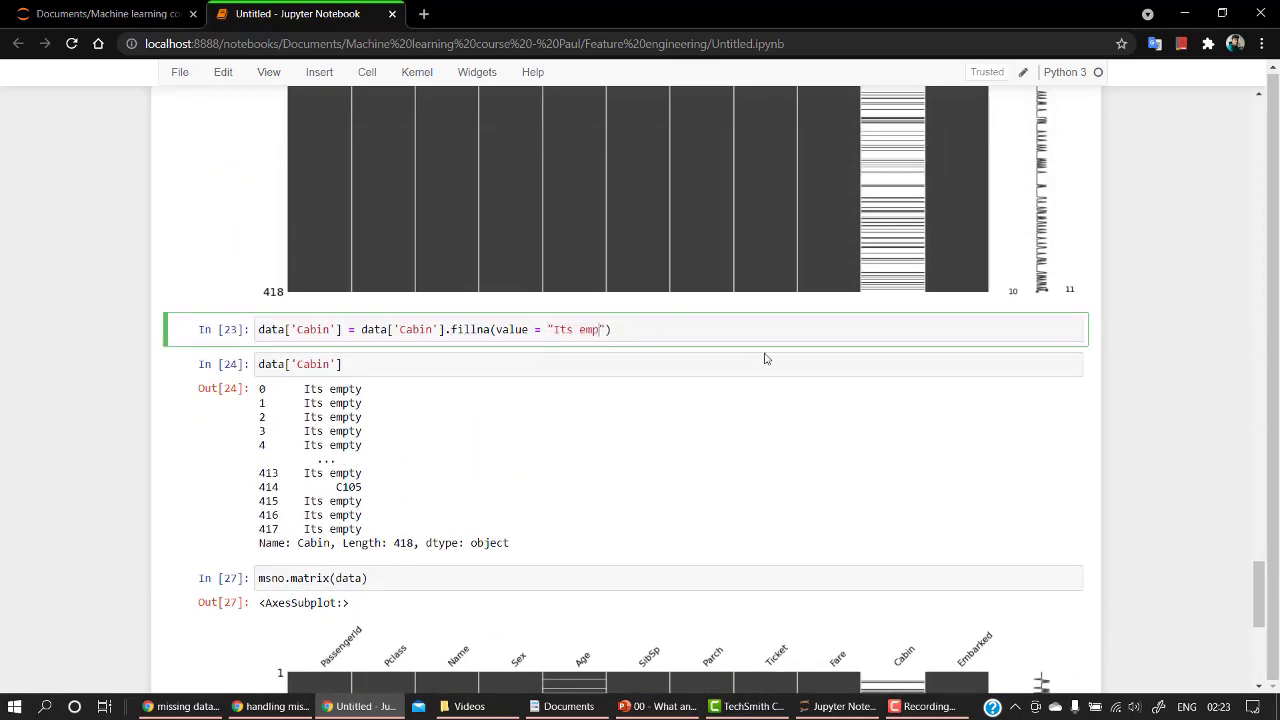
{"action": "key", "text": "BackSpace"}
{"action": "key", "text": "BackSpace"}
{"action": "key", "text": "BackSpace"}
{"action": "key", "text": "BackSpace"}
{"action": "key", "text": "BackSpace"}
{"action": "key", "text": "BackSpace"}
{"action": "type", "text": "U"}
{"action": "key", "text": "shift+Return"}
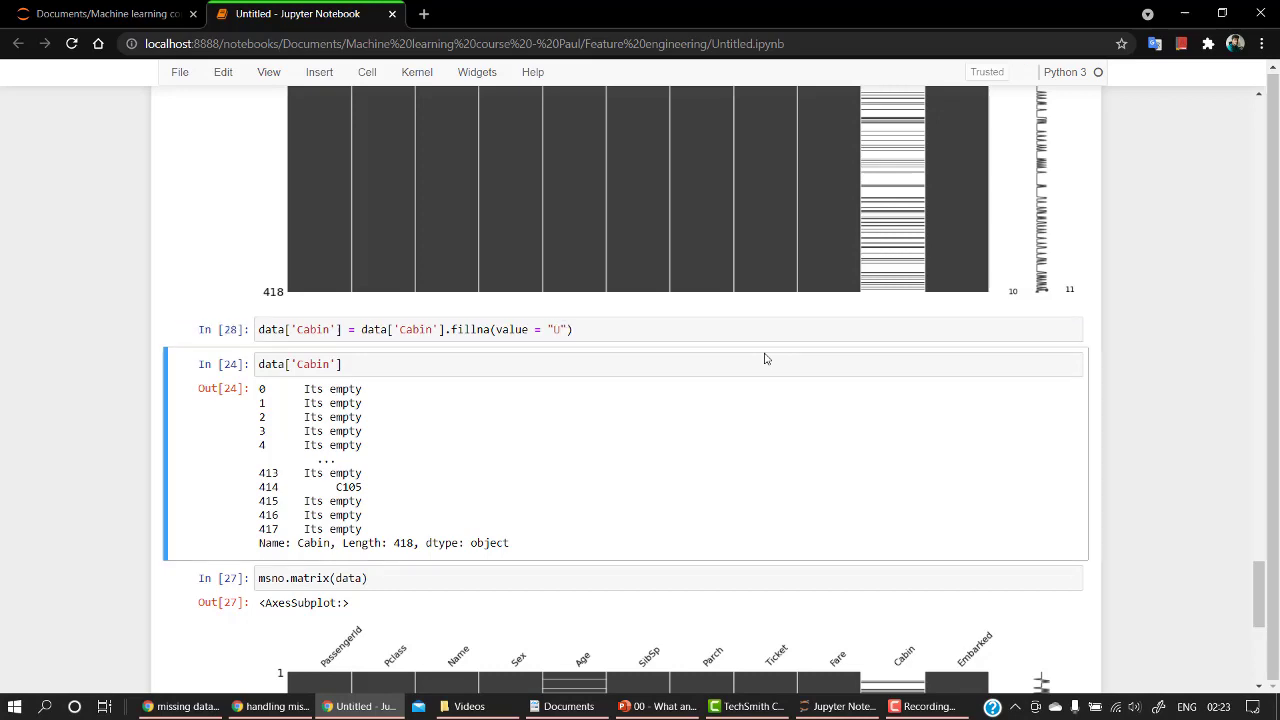
{"action": "key", "text": "shift+Return"}
{"action": "key", "text": "shift+Return"}
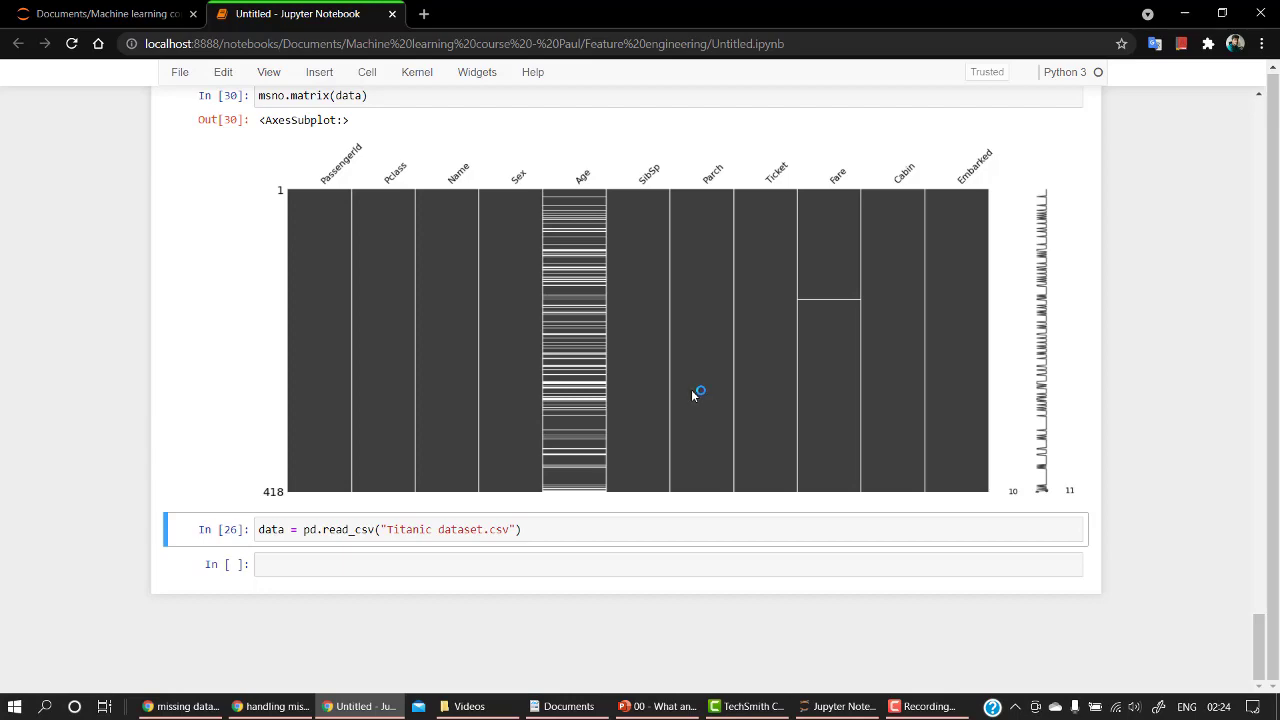
{"action": "scroll", "coordinate": [764, 404], "scroll_direction": "up", "scroll_amount": 10}
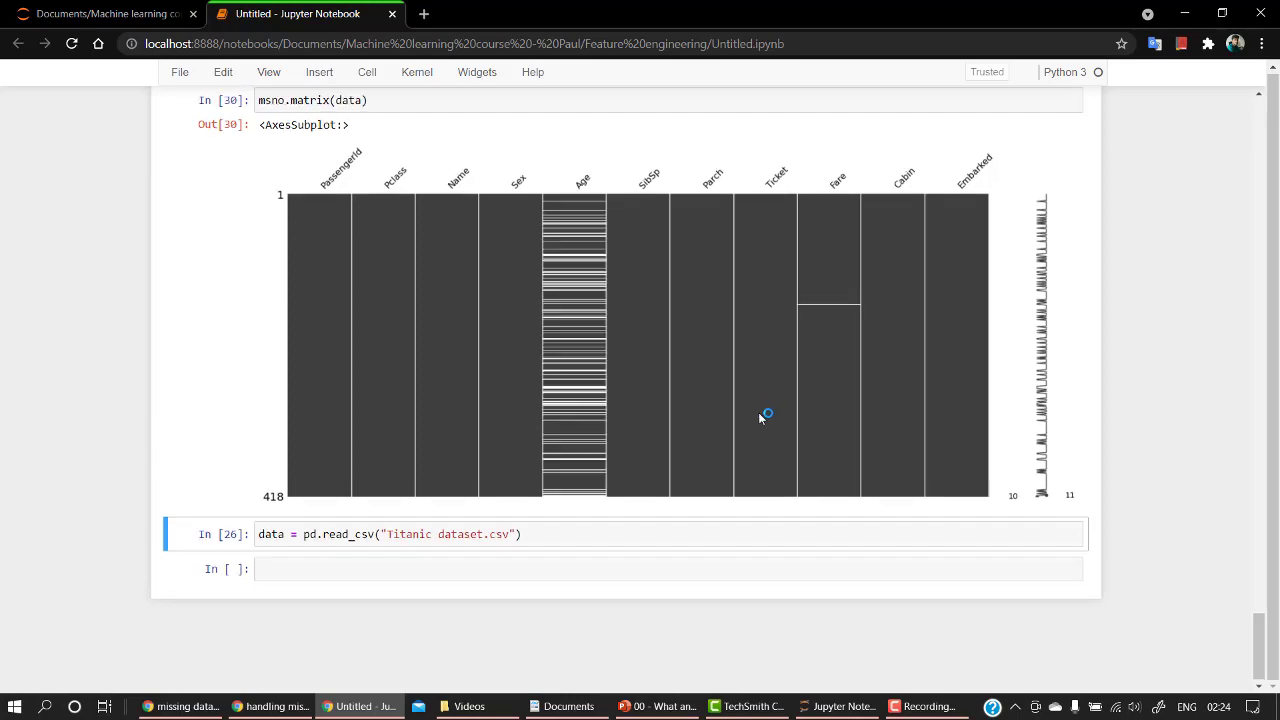
{"action": "scroll", "coordinate": [760, 430], "scroll_direction": "up", "scroll_amount": 10}
{"action": "scroll", "coordinate": [755, 450], "scroll_direction": "up", "scroll_amount": 10}
{"action": "scroll", "coordinate": [747, 465], "scroll_direction": "up", "scroll_amount": 10}
{"action": "scroll", "coordinate": [747, 465], "scroll_direction": "up", "scroll_amount": 8}
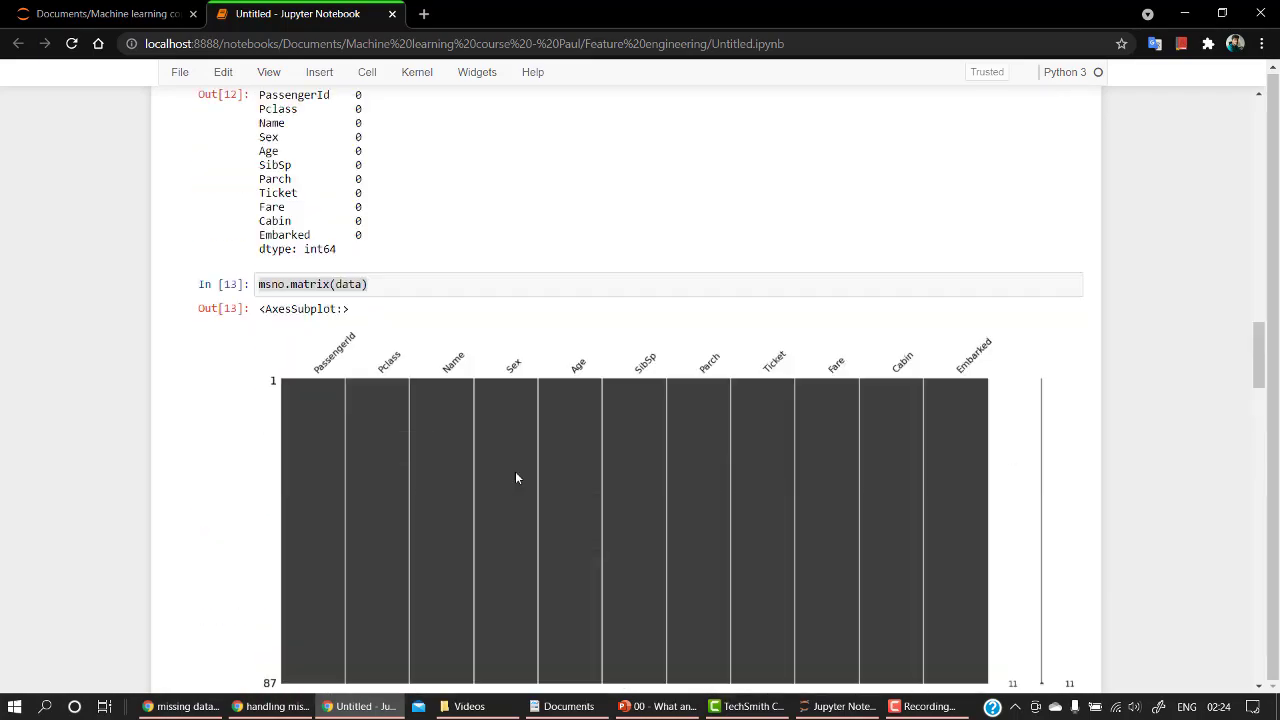
{"action": "scroll", "coordinate": [515, 471], "scroll_direction": "up", "scroll_amount": 8}
{"action": "scroll", "coordinate": [515, 471], "scroll_direction": "up", "scroll_amount": 8}
{"action": "scroll", "coordinate": [460, 408], "scroll_direction": "up", "scroll_amount": 8}
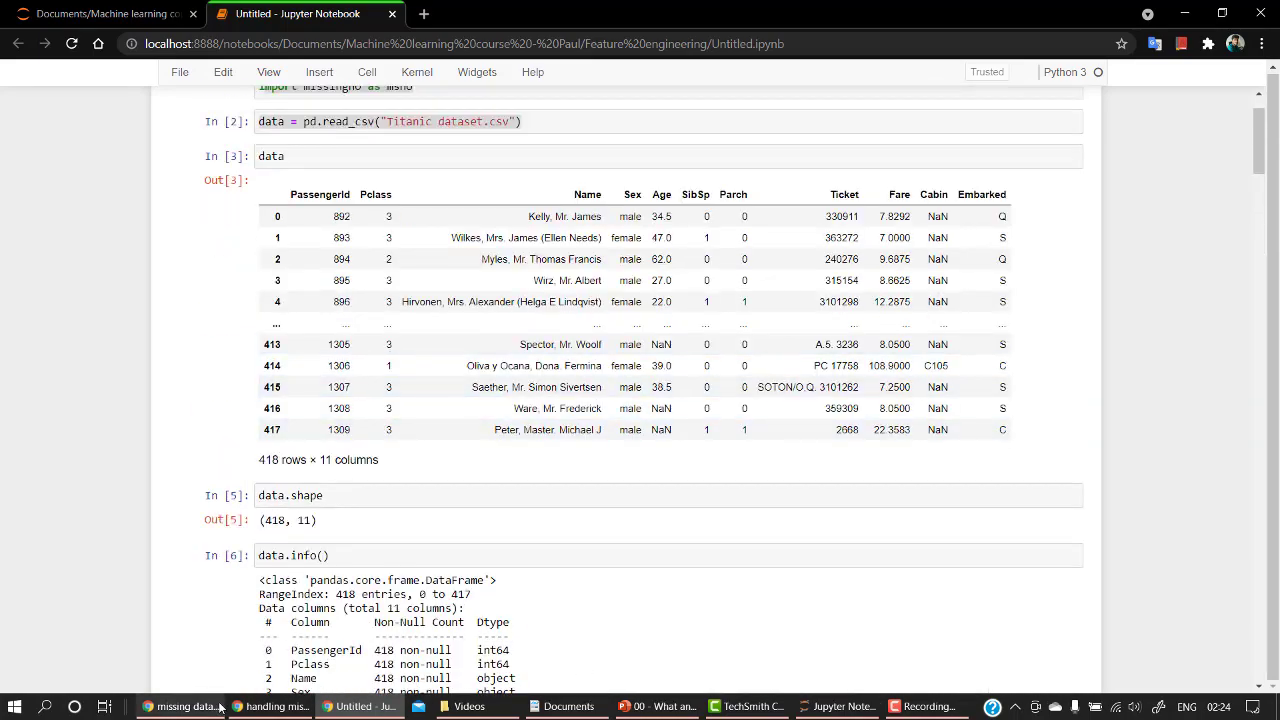
- Switch to the 'handling missing data' notes notebook from the taskbar
{"action": "left_click", "coordinate": [275, 706]}
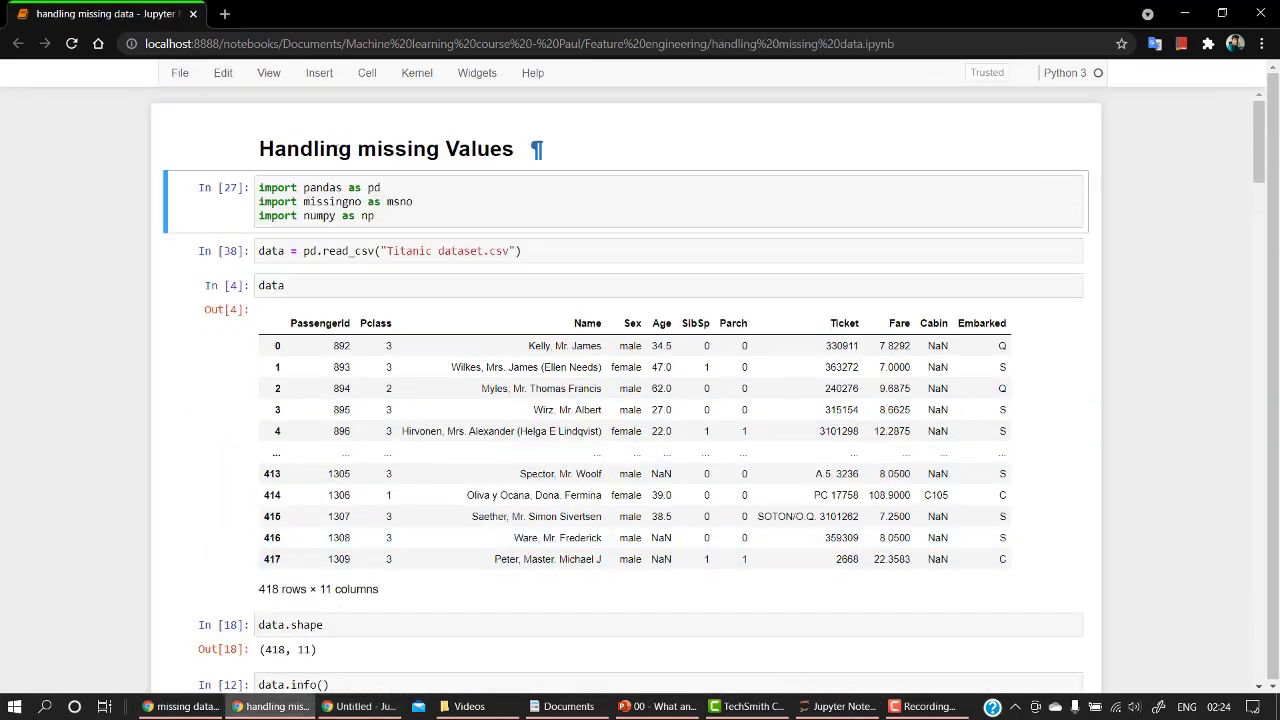
{"action": "scroll", "coordinate": [435, 170], "scroll_direction": "down", "scroll_amount": 2}
{"action": "scroll", "coordinate": [435, 170], "scroll_direction": "down", "scroll_amount": 5}
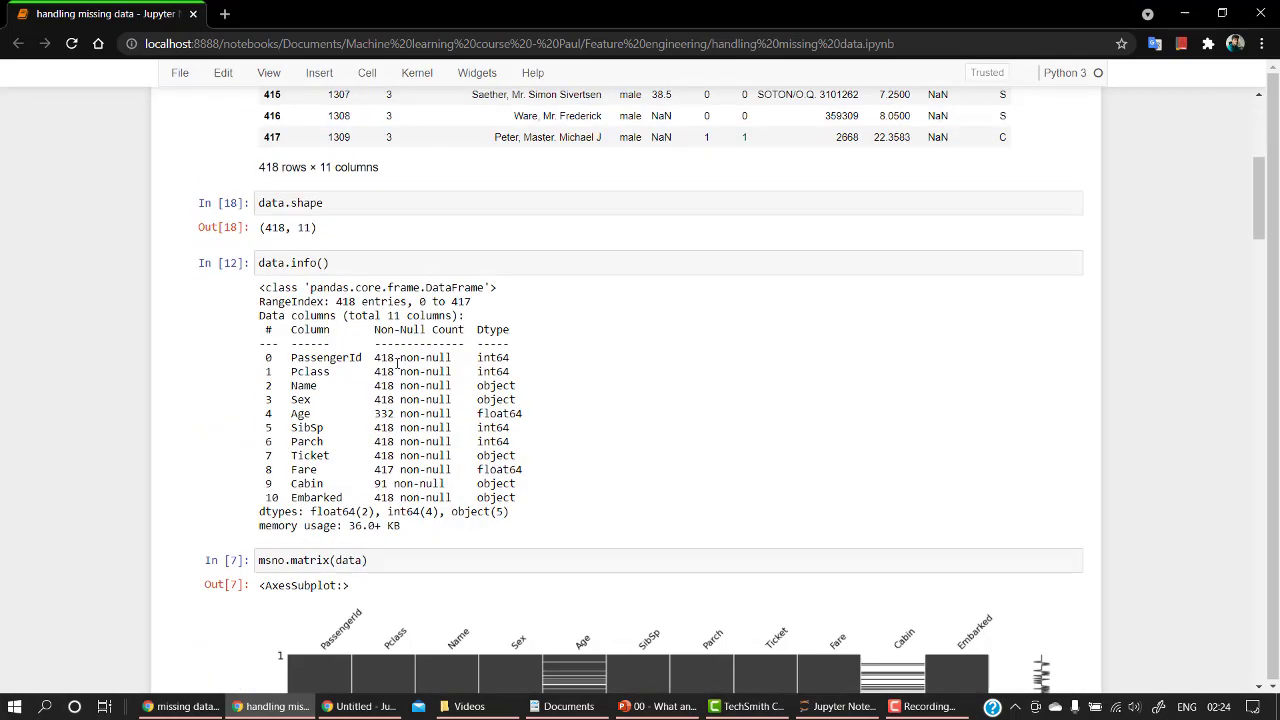
{"action": "scroll", "coordinate": [400, 340], "scroll_direction": "down", "scroll_amount": 4}
{"action": "scroll", "coordinate": [400, 363], "scroll_direction": "down", "scroll_amount": 3}
{"action": "scroll", "coordinate": [400, 363], "scroll_direction": "down", "scroll_amount": 5}
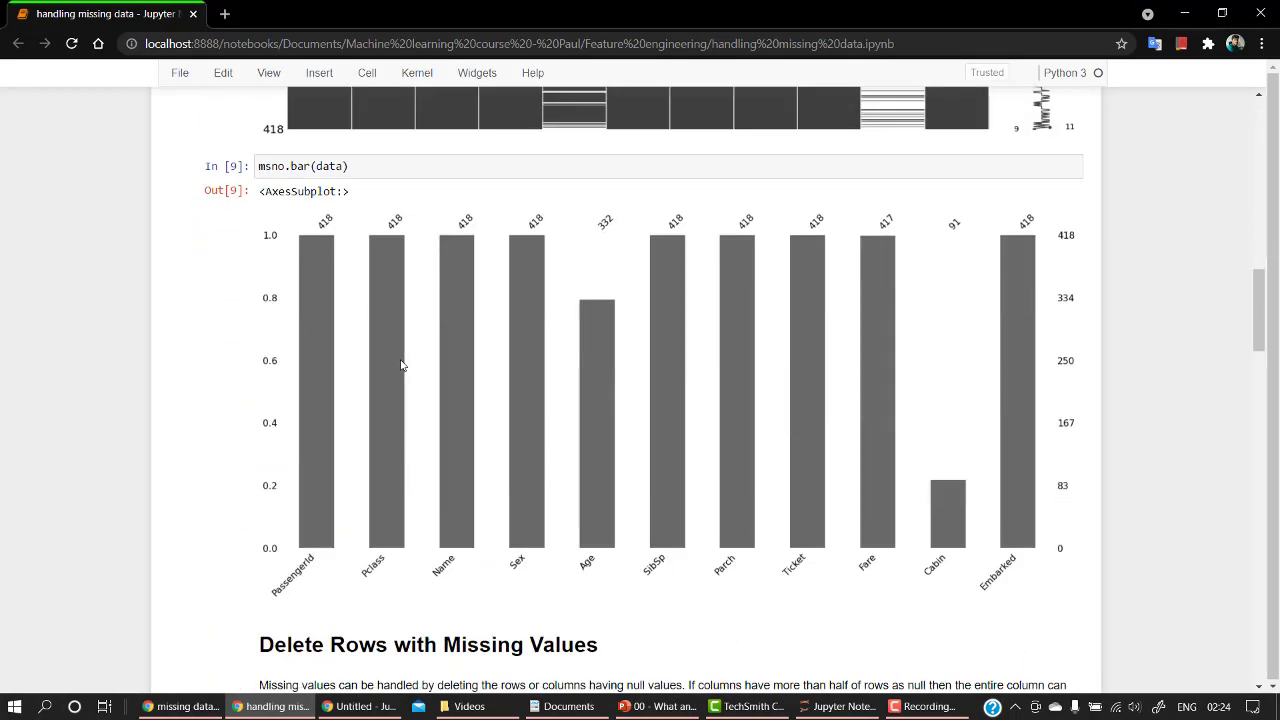
{"action": "scroll", "coordinate": [350, 343], "scroll_direction": "up", "scroll_amount": 5}
{"action": "scroll", "coordinate": [350, 343], "scroll_direction": "down", "scroll_amount": 2}
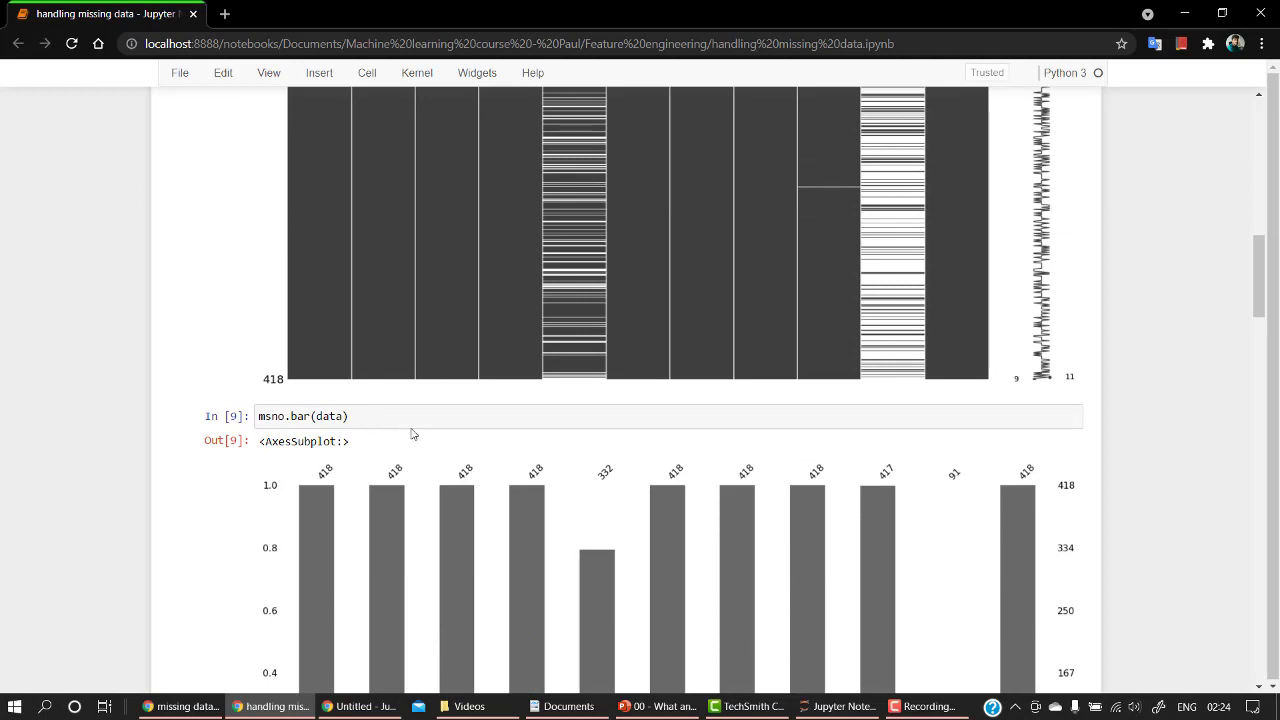
{"action": "scroll", "coordinate": [414, 432], "scroll_direction": "up", "scroll_amount": 2}
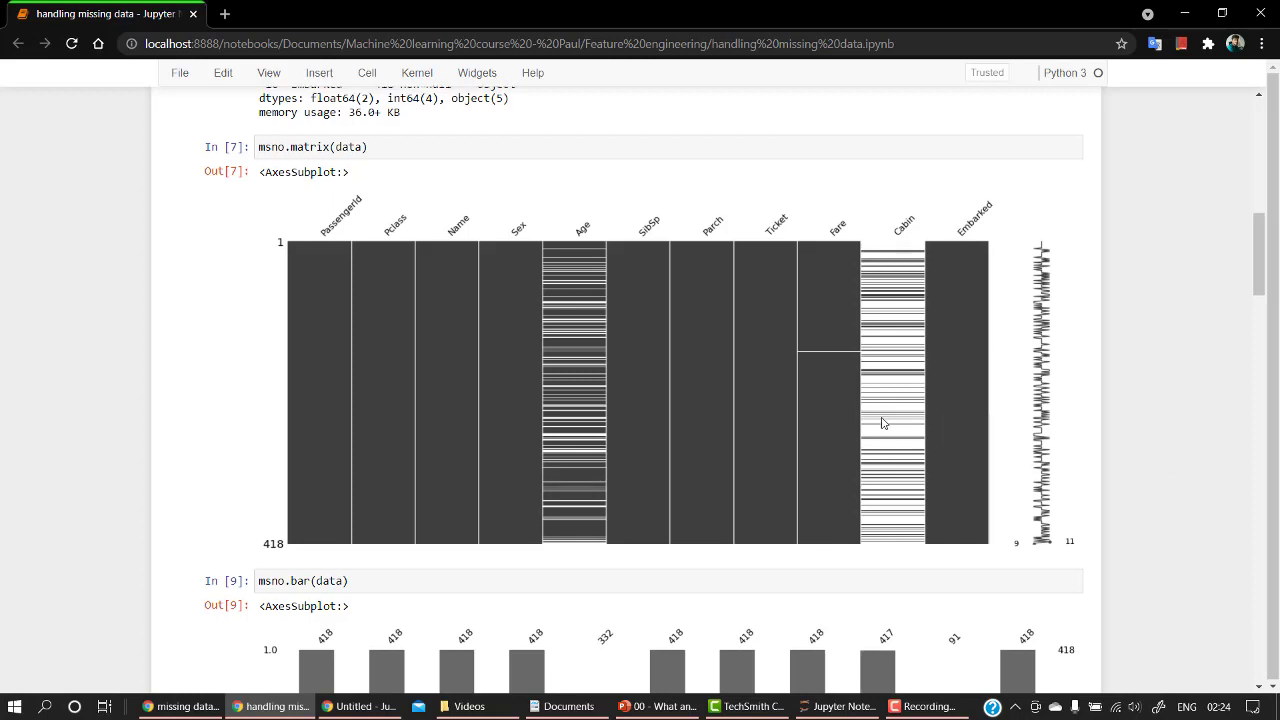
{"action": "scroll", "coordinate": [883, 424], "scroll_direction": "down", "scroll_amount": 3}
{"action": "scroll", "coordinate": [883, 424], "scroll_direction": "down", "scroll_amount": 3}
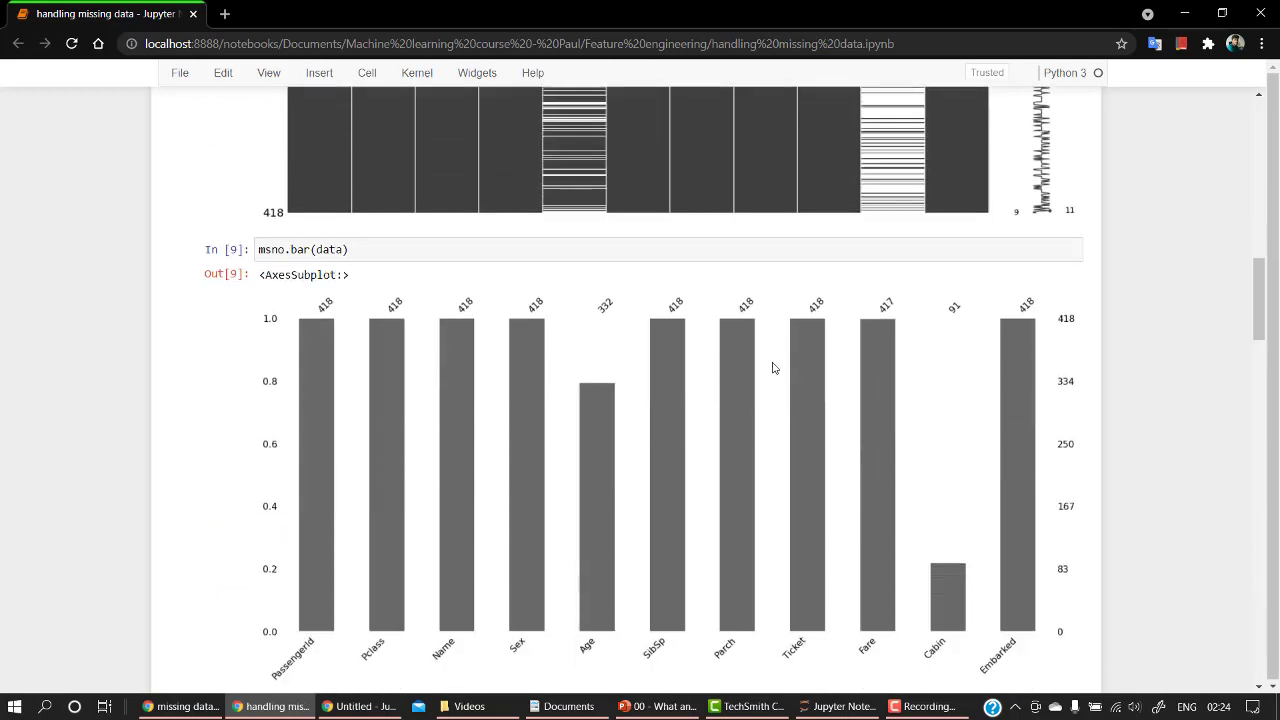
{"action": "scroll", "coordinate": [380, 320], "scroll_direction": "up", "scroll_amount": 1}
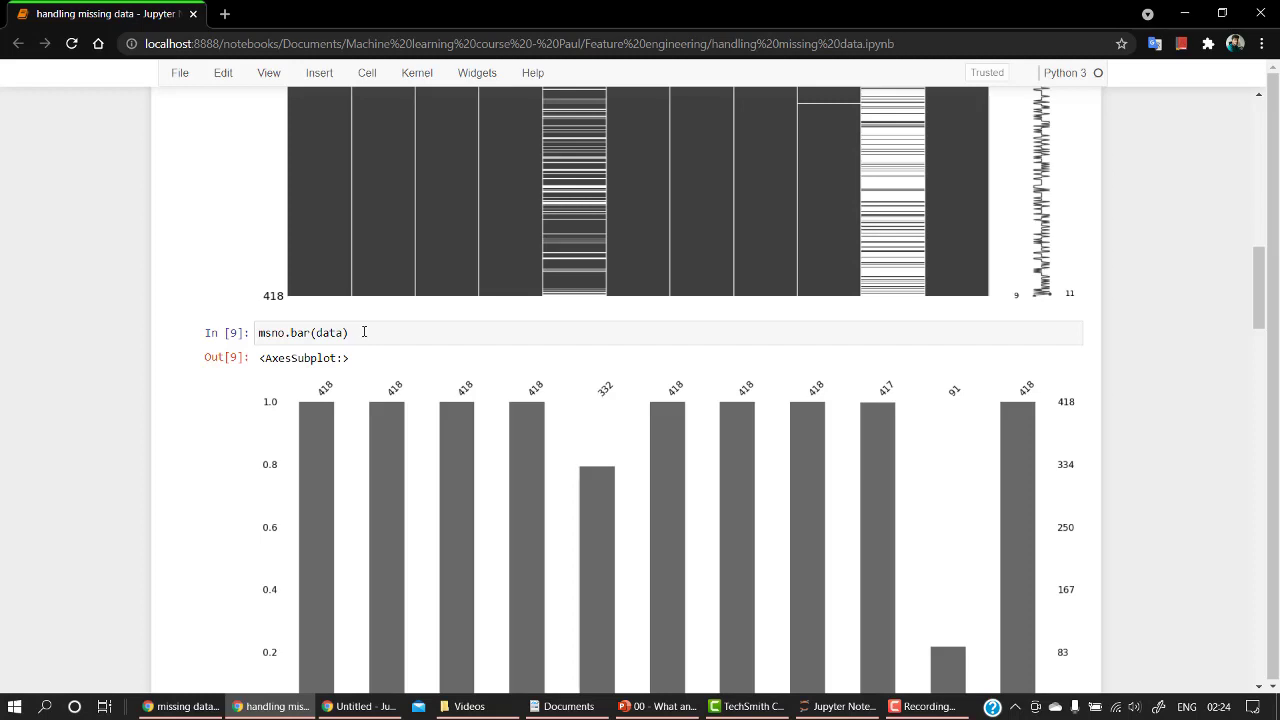
{"action": "scroll", "coordinate": [363, 332], "scroll_direction": "down", "scroll_amount": 2}
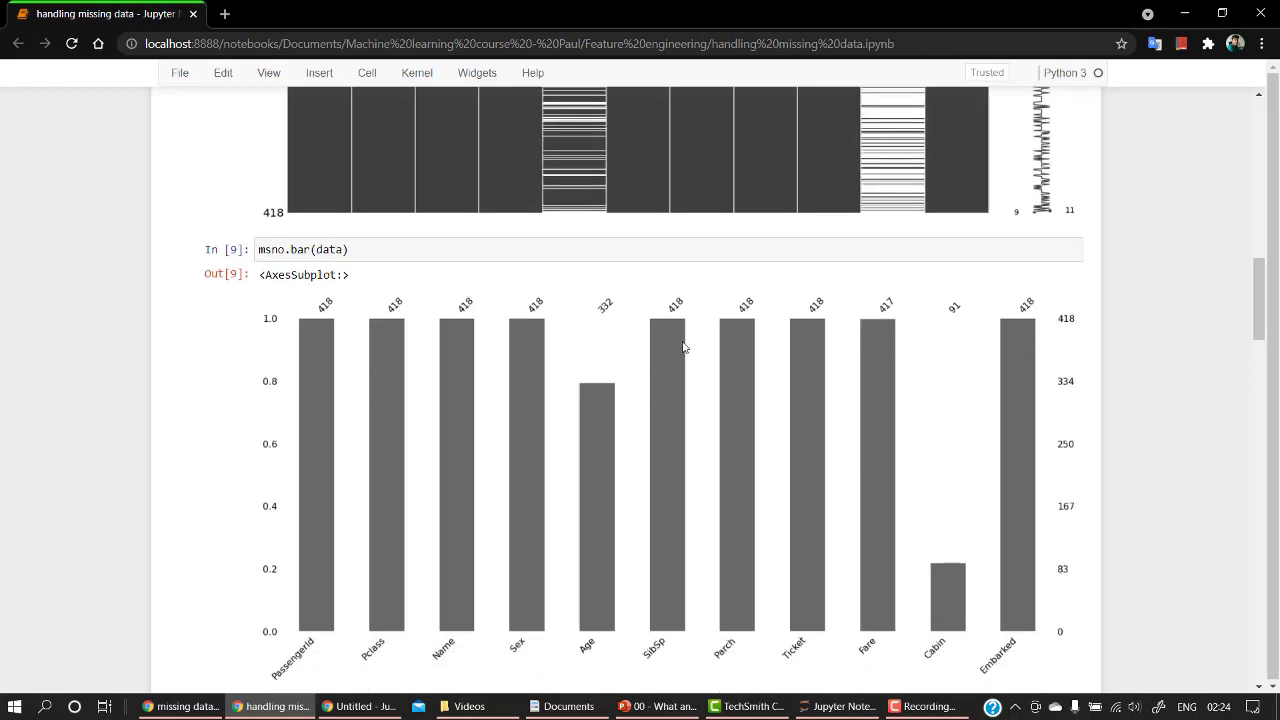
{"action": "scroll", "coordinate": [655, 360], "scroll_direction": "down", "scroll_amount": 4}
{"action": "scroll", "coordinate": [655, 360], "scroll_direction": "down", "scroll_amount": 3}
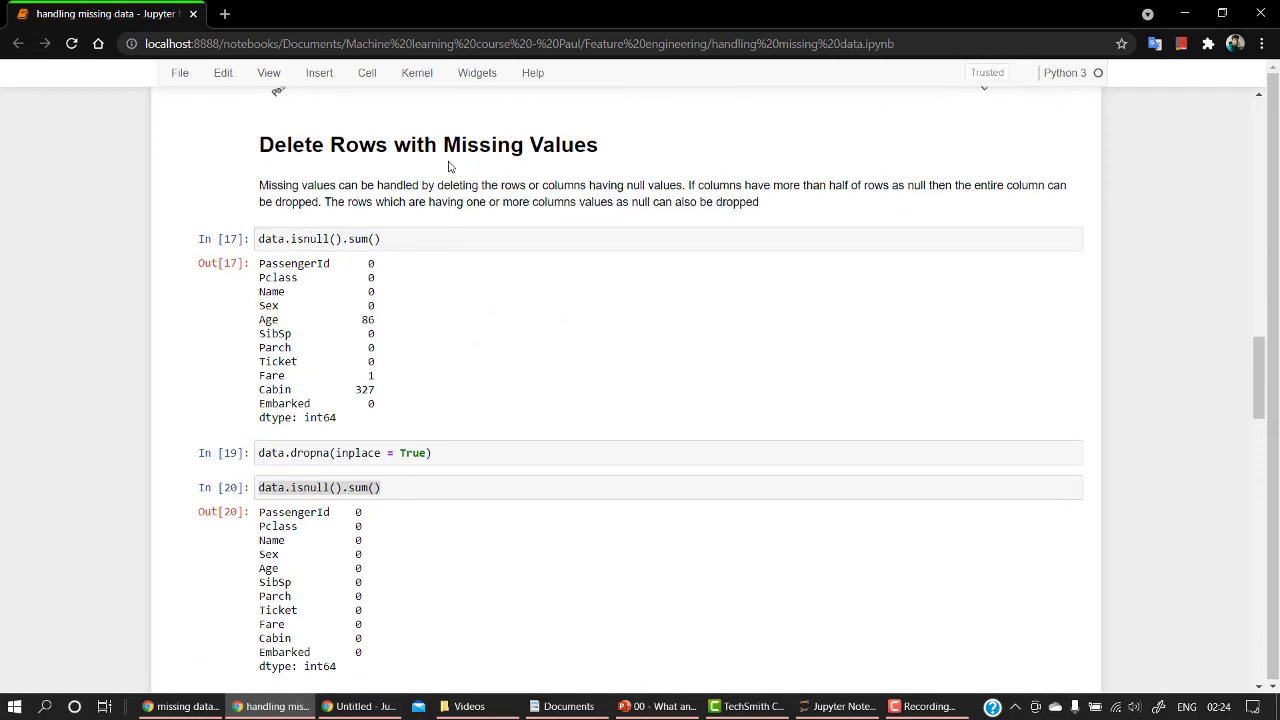
{"action": "scroll", "coordinate": [546, 183], "scroll_direction": "down", "scroll_amount": 4}
{"action": "scroll", "coordinate": [546, 183], "scroll_direction": "down", "scroll_amount": 3}
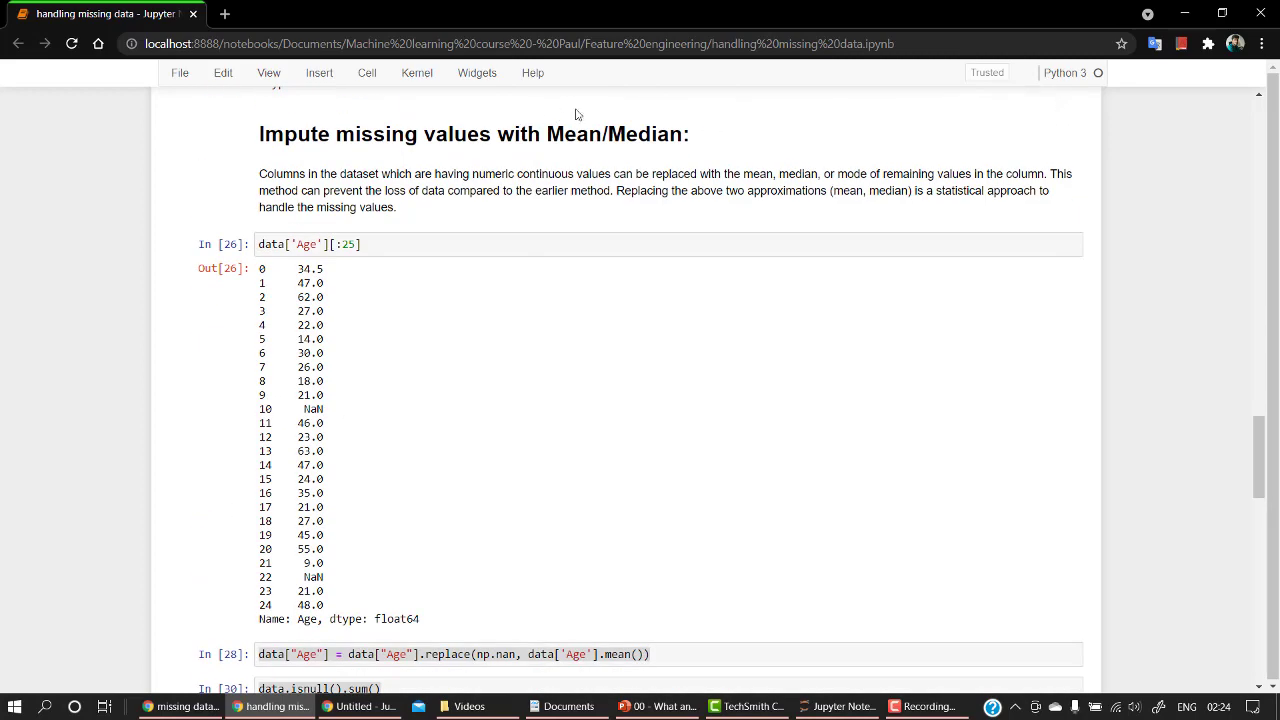
{"action": "scroll", "coordinate": [615, 200], "scroll_direction": "down", "scroll_amount": 3}
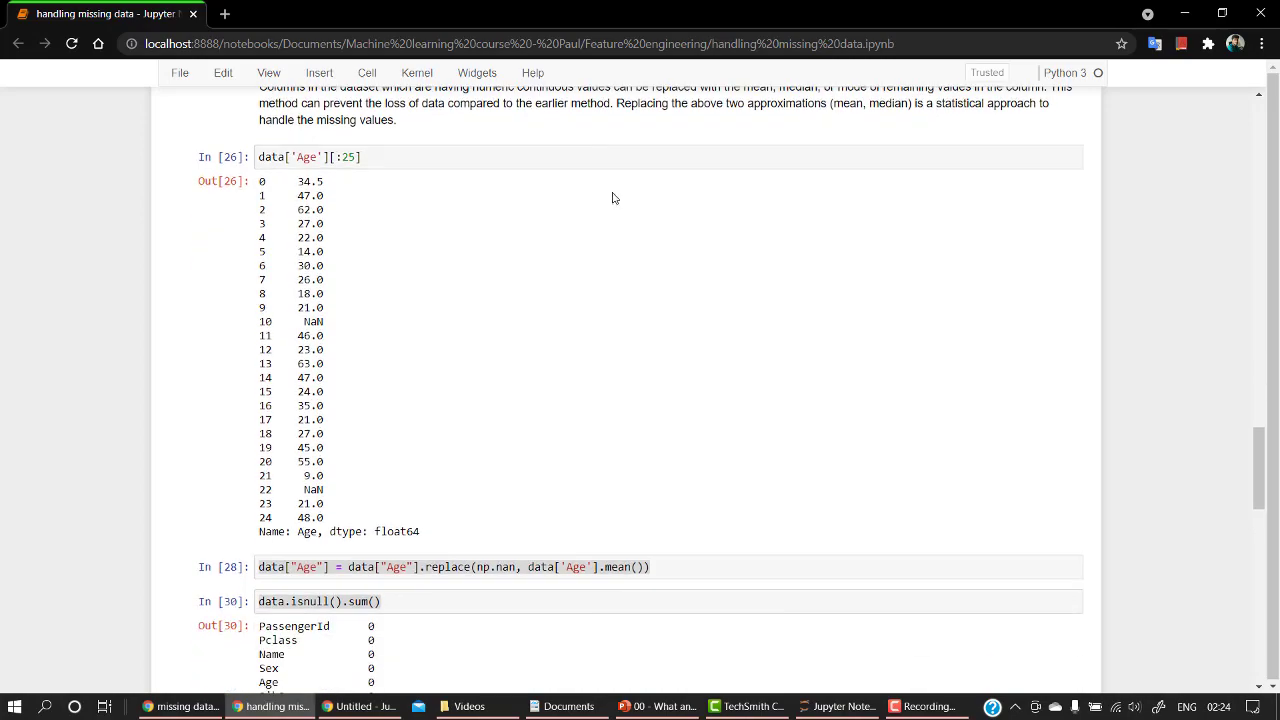
{"action": "scroll", "coordinate": [549, 318], "scroll_direction": "down", "scroll_amount": 4}
{"action": "scroll", "coordinate": [549, 318], "scroll_direction": "down", "scroll_amount": 5}
{"action": "scroll", "coordinate": [549, 318], "scroll_direction": "down", "scroll_amount": 3}
{"action": "scroll", "coordinate": [549, 318], "scroll_direction": "up", "scroll_amount": 2}
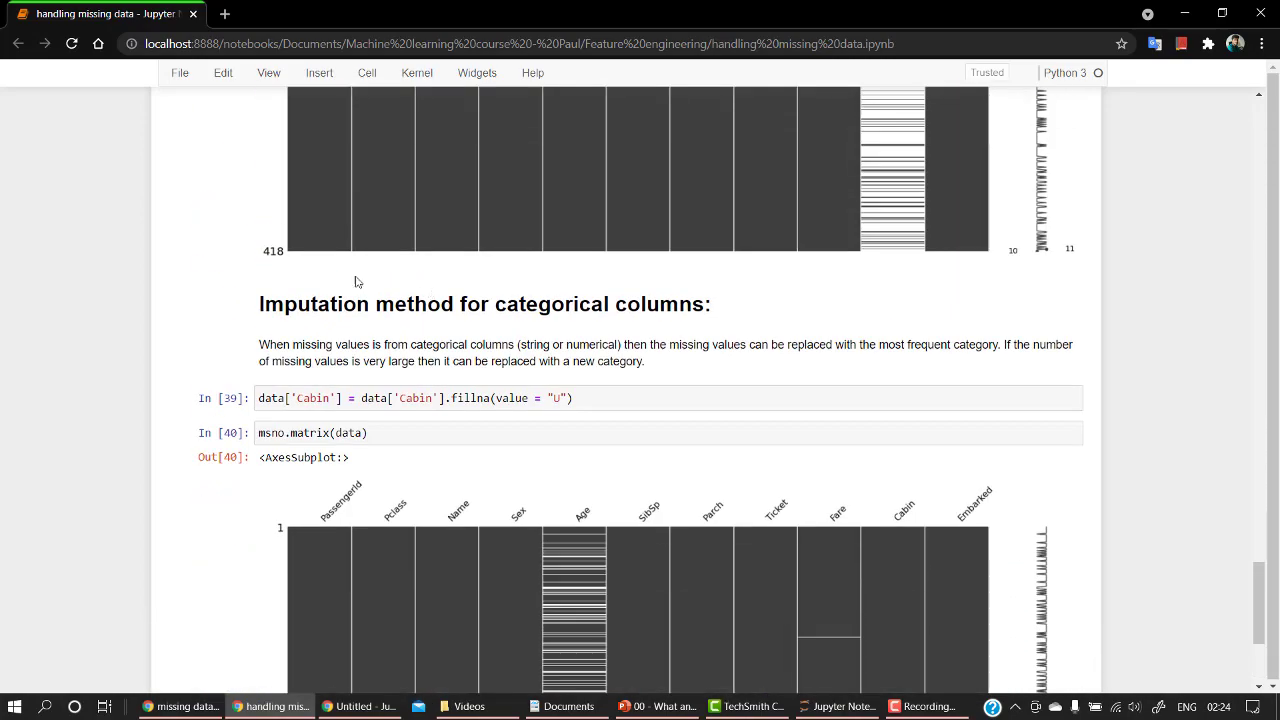
{"action": "scroll", "coordinate": [580, 330], "scroll_direction": "down", "scroll_amount": 3}
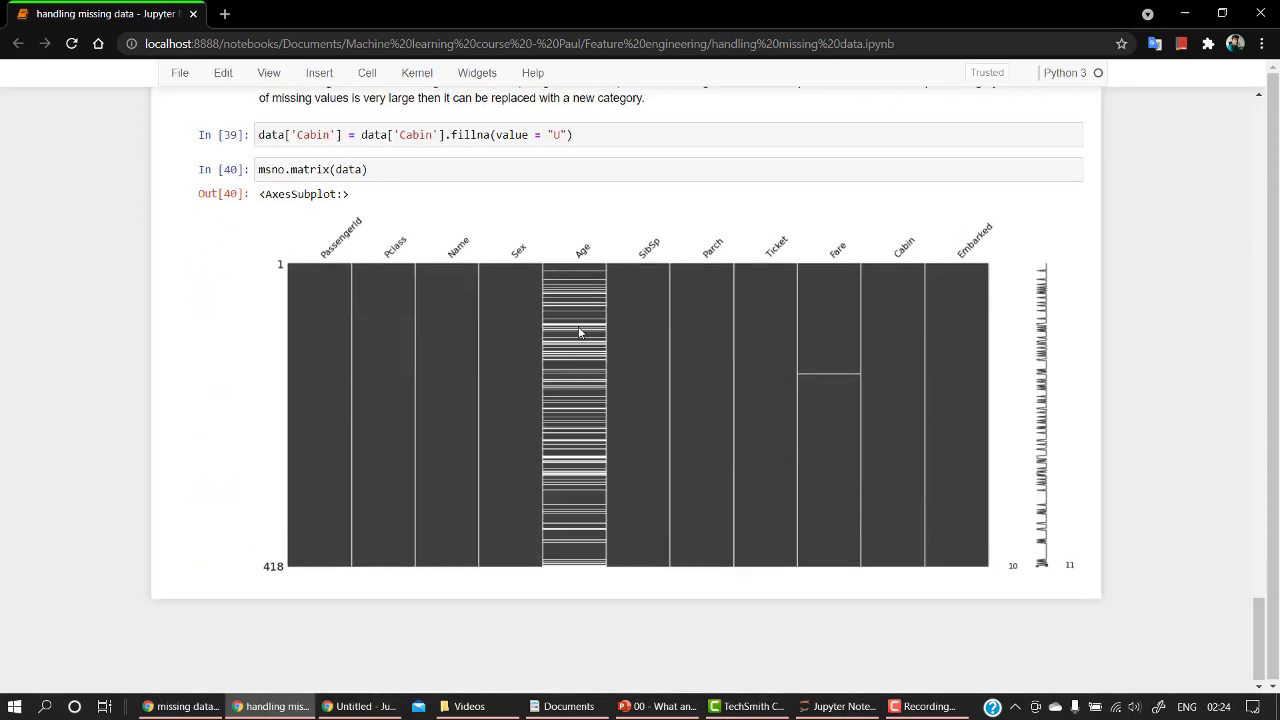
{"action": "scroll", "coordinate": [580, 330], "scroll_direction": "up", "scroll_amount": 6}
{"action": "scroll", "coordinate": [580, 337], "scroll_direction": "up", "scroll_amount": 8}
{"action": "scroll", "coordinate": [580, 337], "scroll_direction": "up", "scroll_amount": 5}
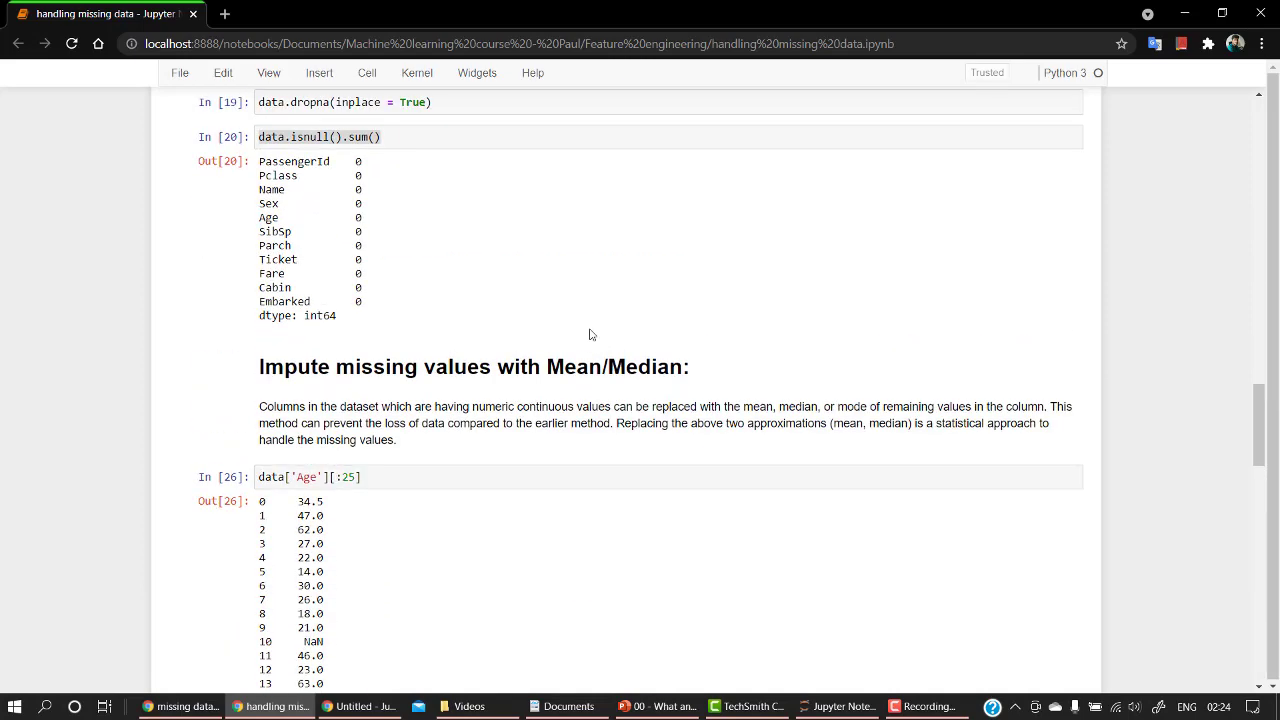
{"action": "scroll", "coordinate": [590, 337], "scroll_direction": "up", "scroll_amount": 2}
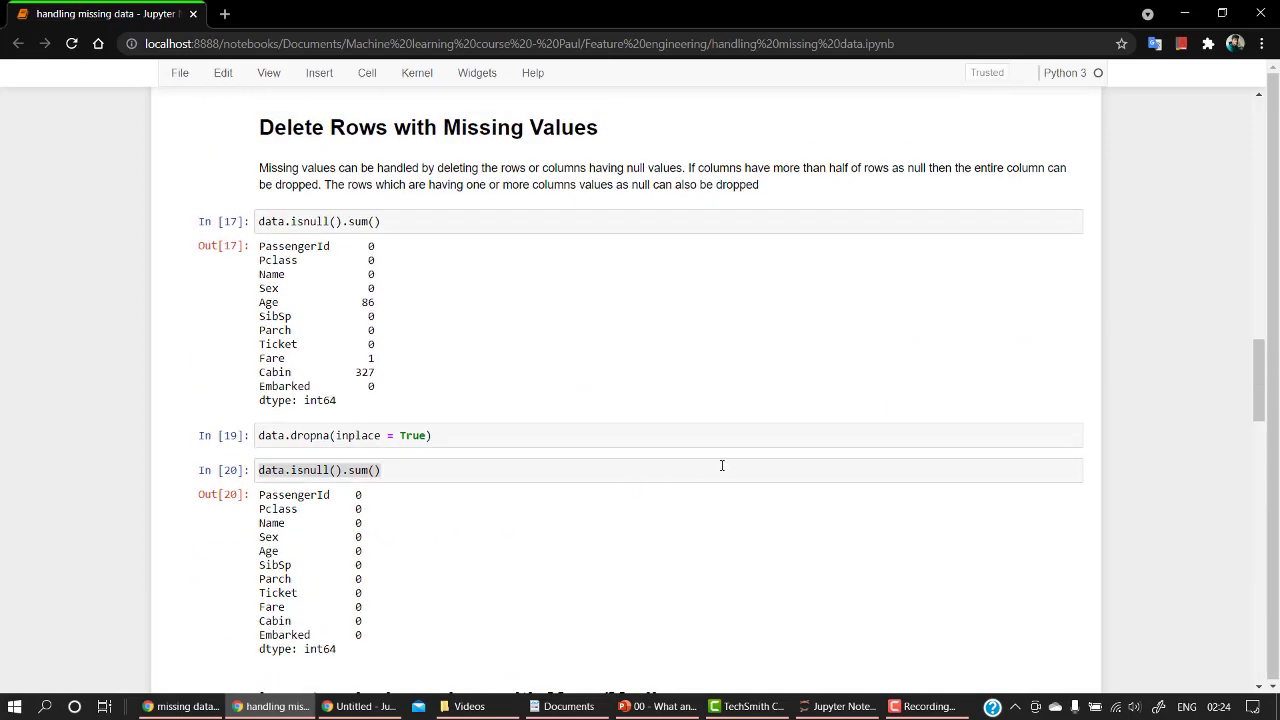